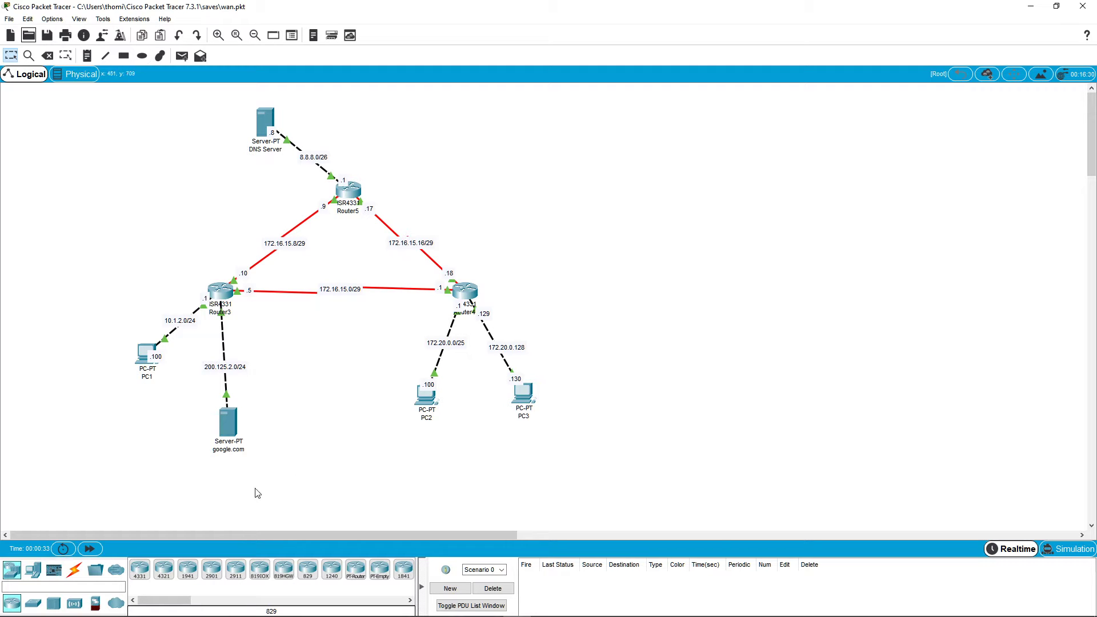
Remove networks 200.125.2.0, 172.16.0.0 and 10.0.0.0 from Router3's RIP routing configuration and close the router.
click(227, 294)
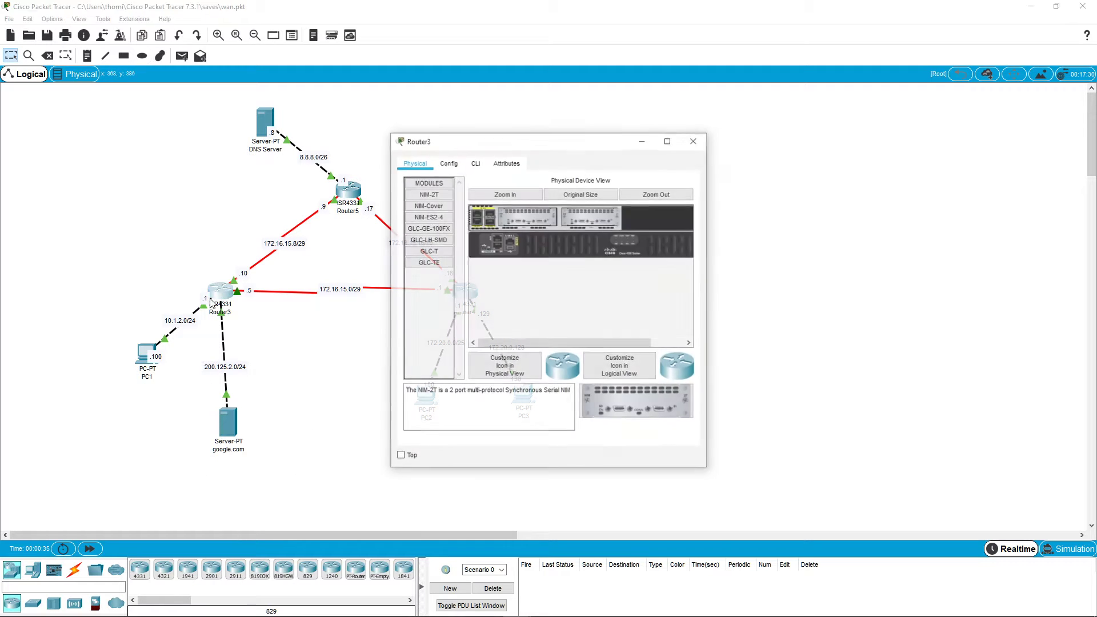
click(456, 166)
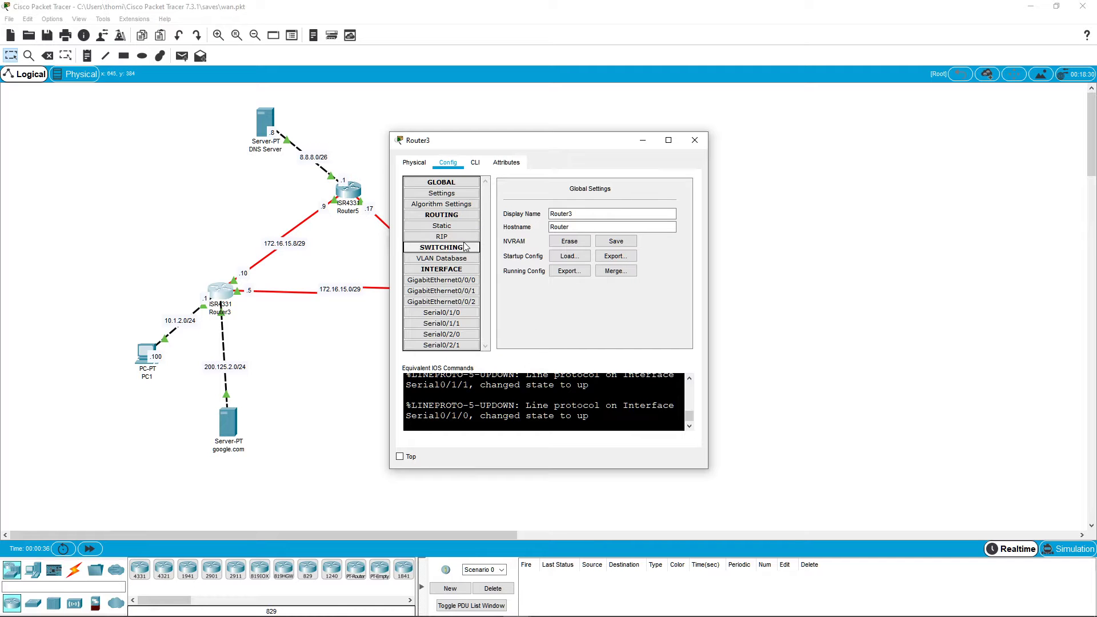
click(441, 237)
click(547, 271)
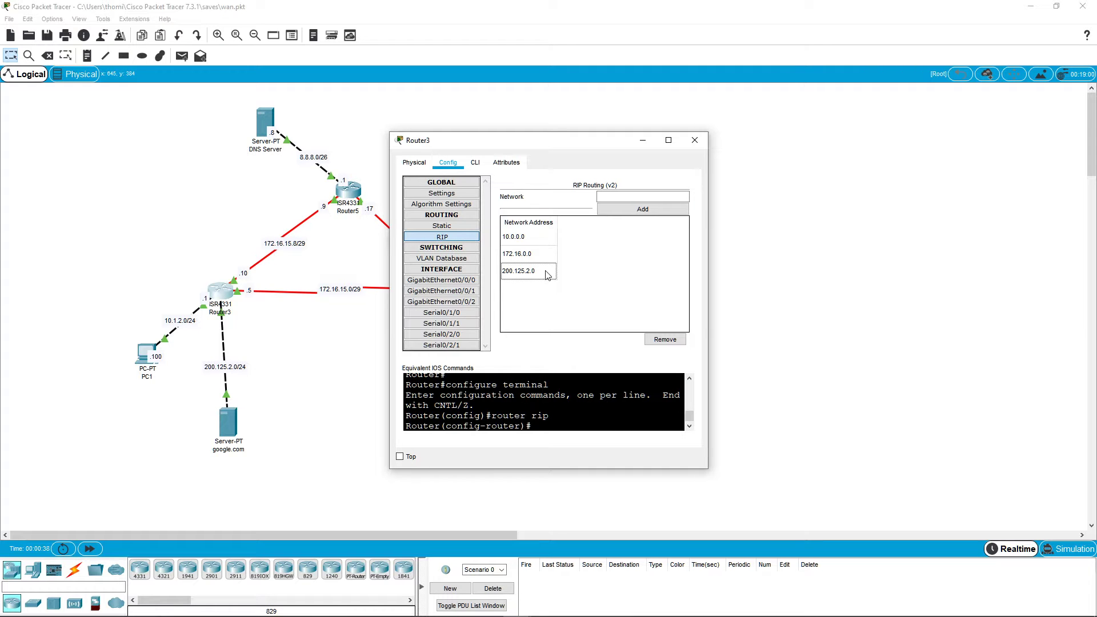
click(670, 340)
click(670, 339)
click(525, 237)
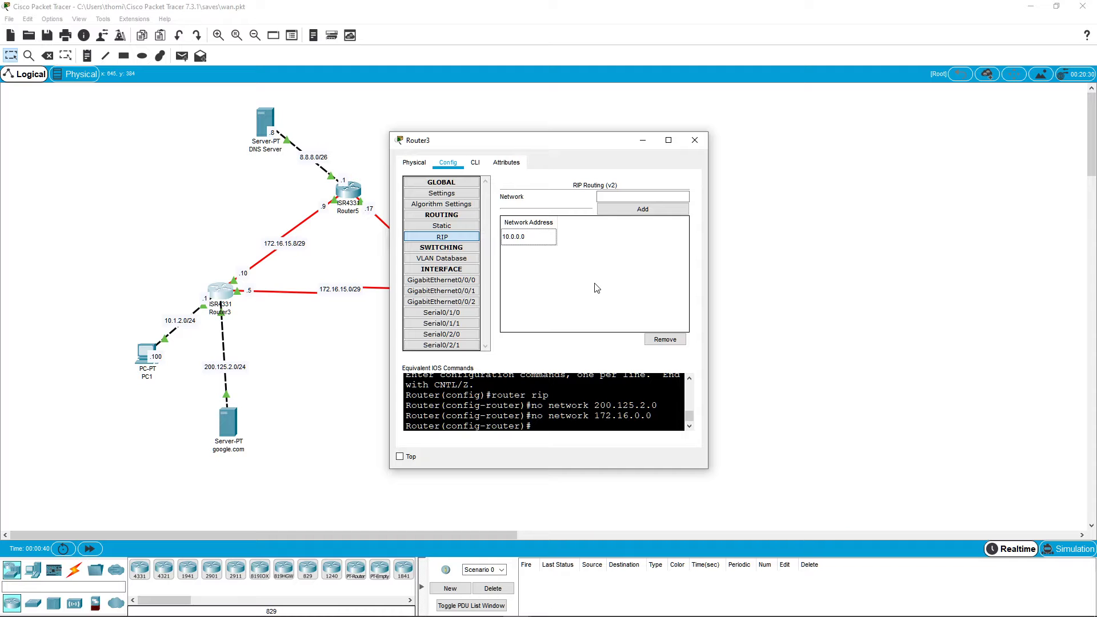
click(665, 340)
click(694, 141)
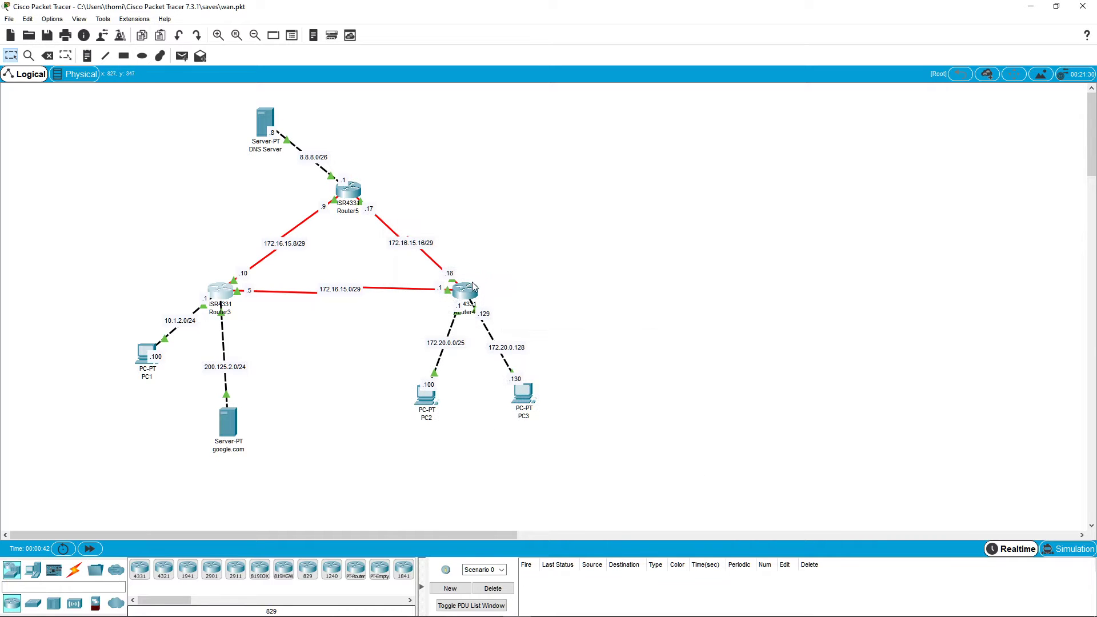
Remove networks 172.20.0.0 and 172.16.0.0 from Router4's RIP routing configuration and close the router.
click(472, 284)
click(448, 163)
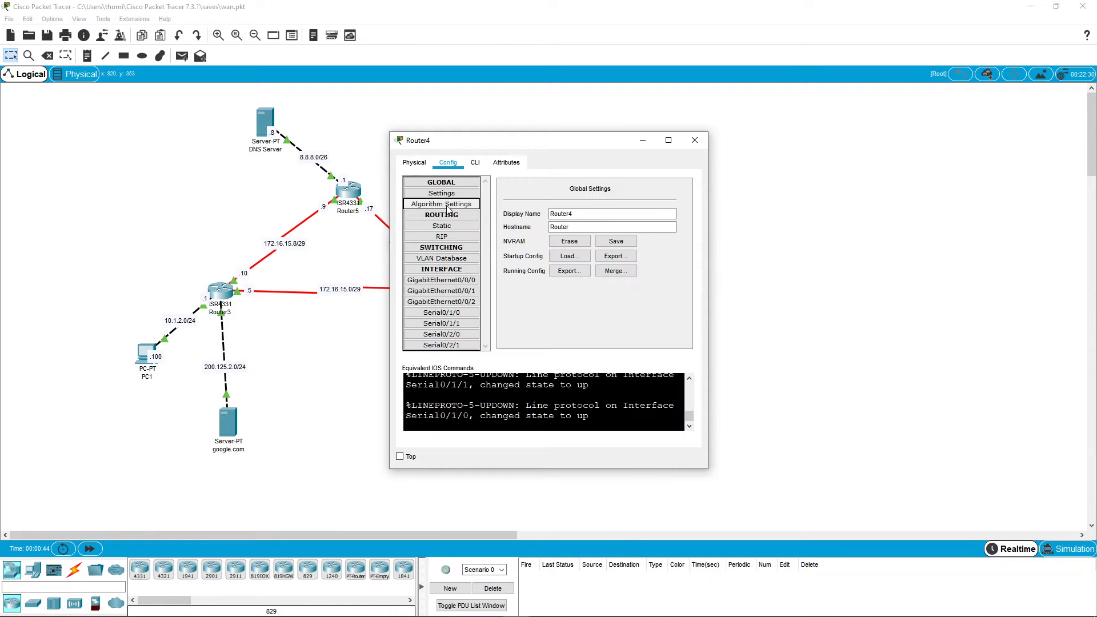
click(442, 236)
click(545, 255)
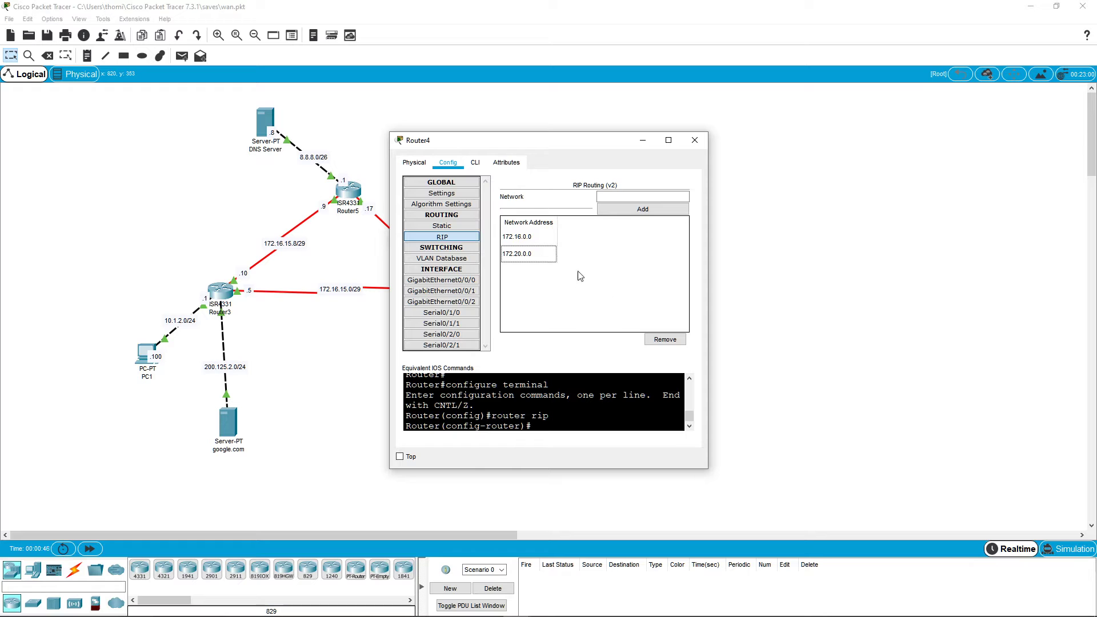
click(651, 336)
click(665, 339)
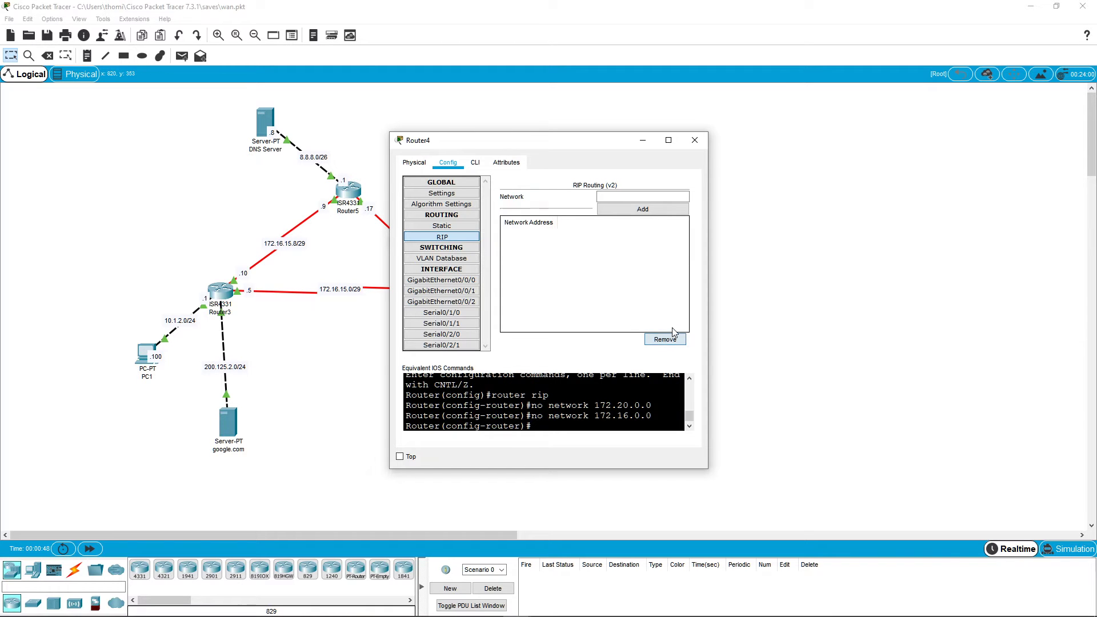
click(694, 140)
Remove networks 172.16.0.0 and 8.0.0.0 from Router5's RIP routing configuration and close the router.
click(358, 196)
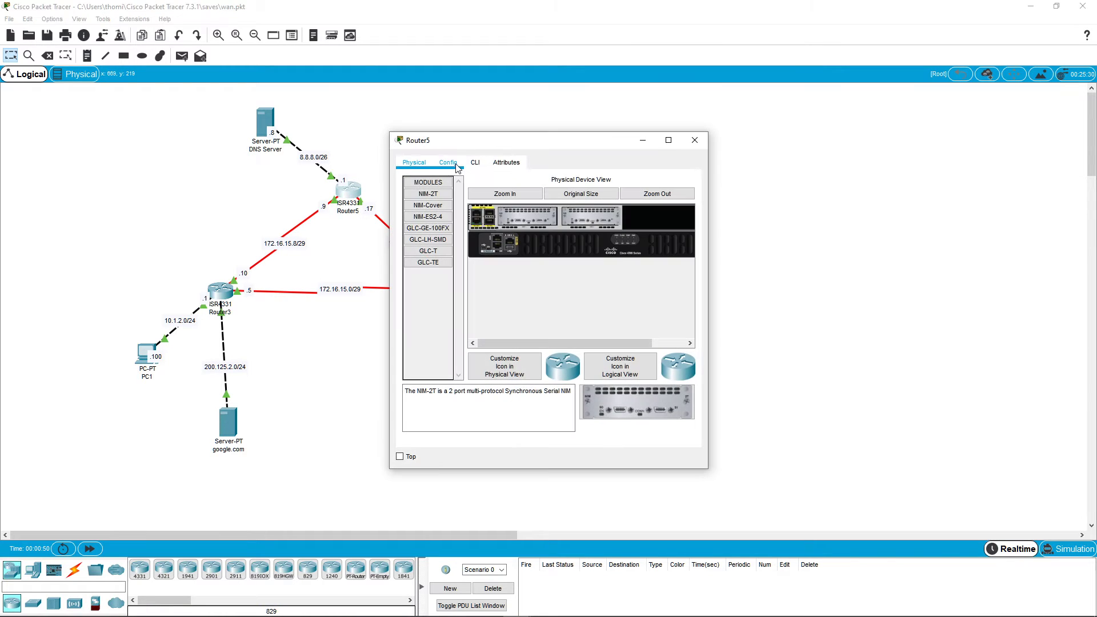
click(455, 165)
click(442, 237)
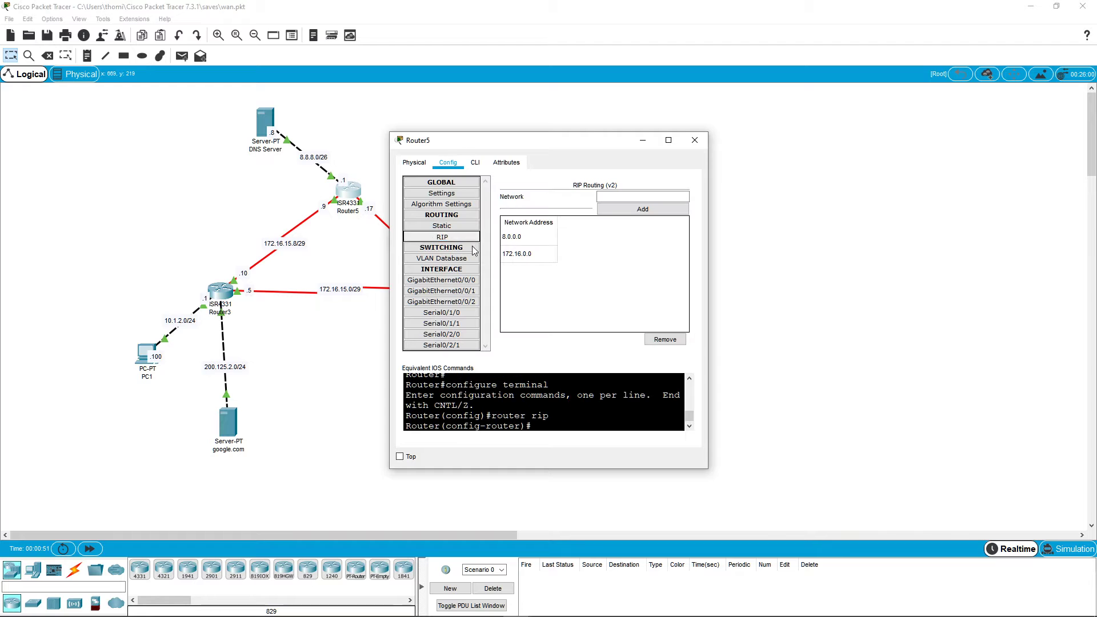
click(679, 340)
click(514, 237)
click(665, 339)
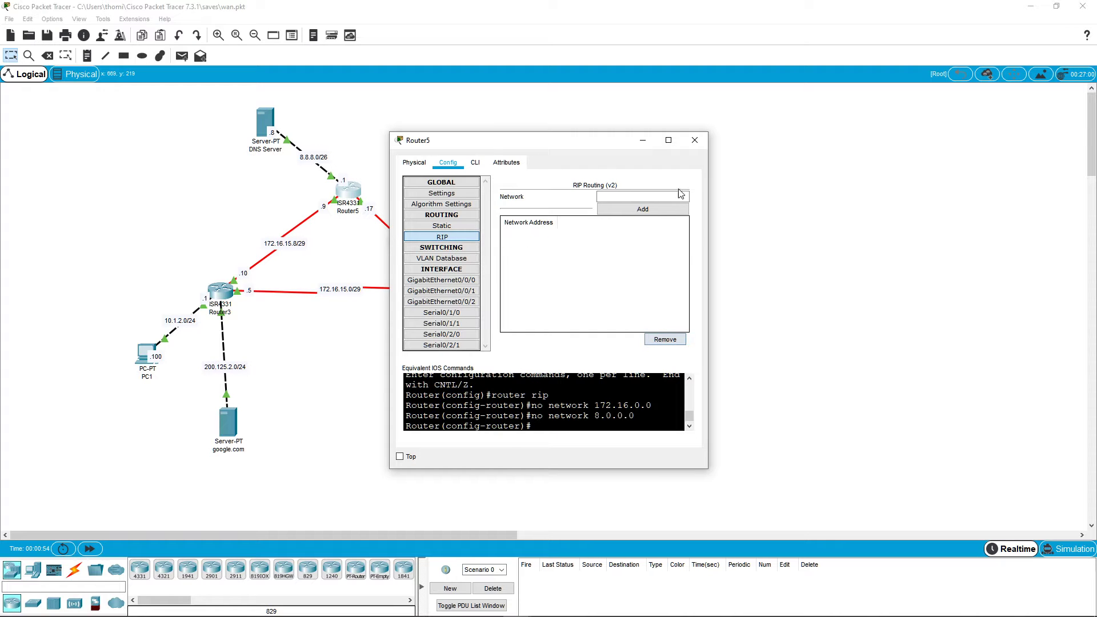
click(696, 141)
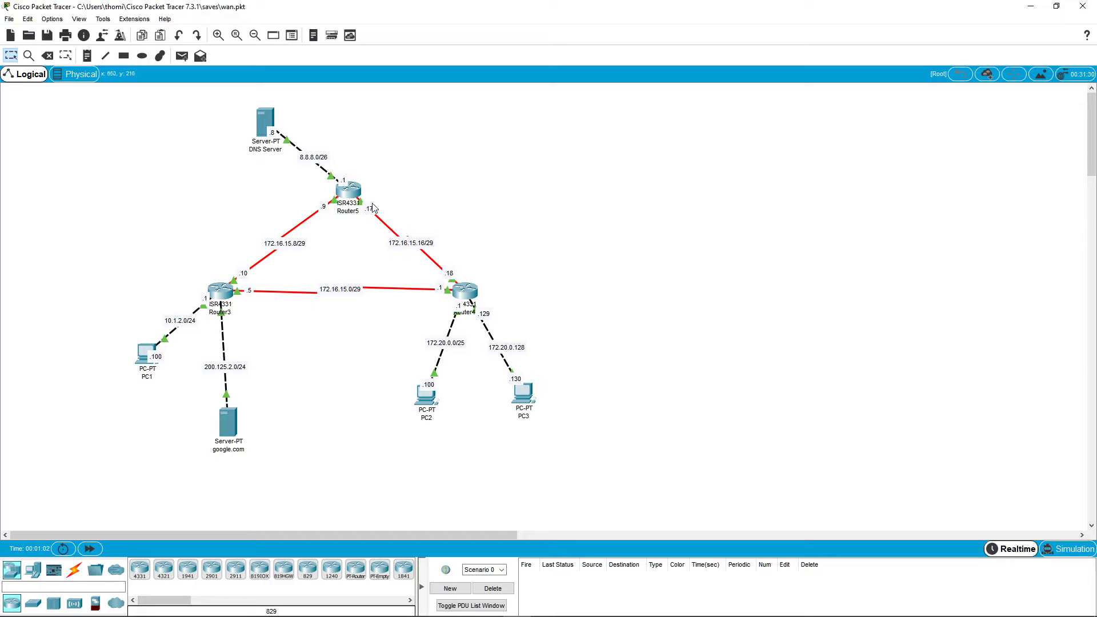
Place a text note reading RIPv1 in the empty workspace area to the right of the topology.
click(87, 55)
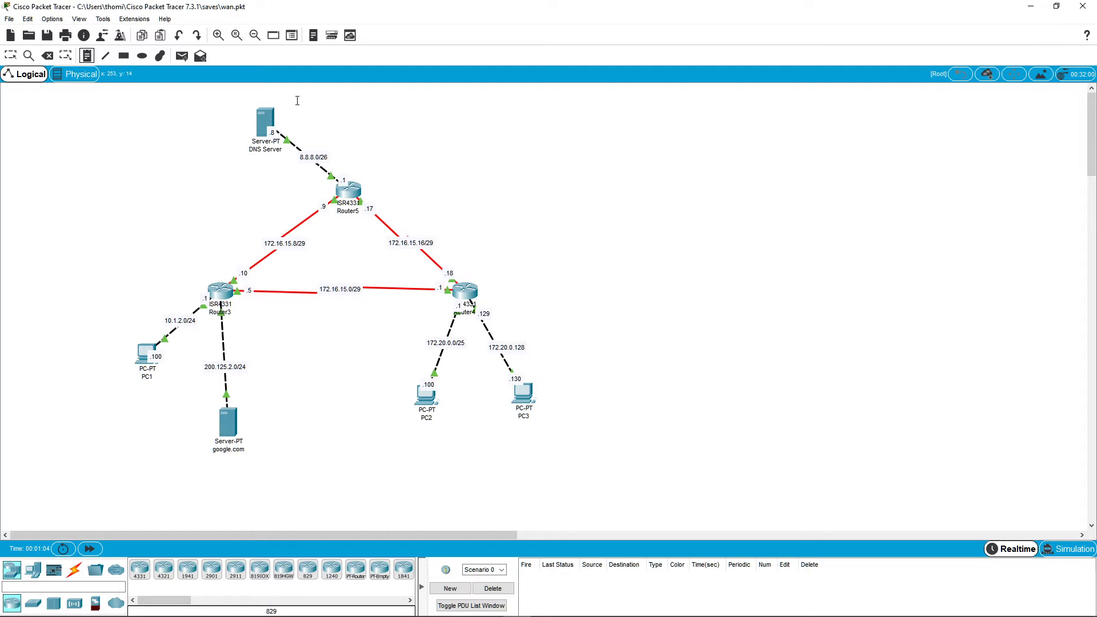
click(618, 150)
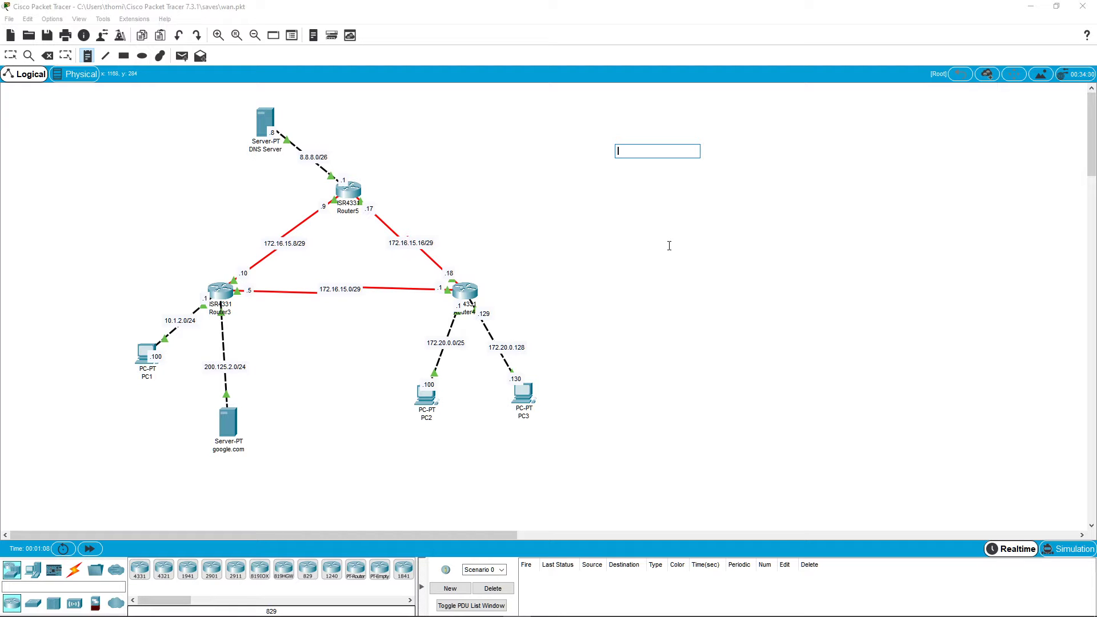
text(RIP)
click(10, 56)
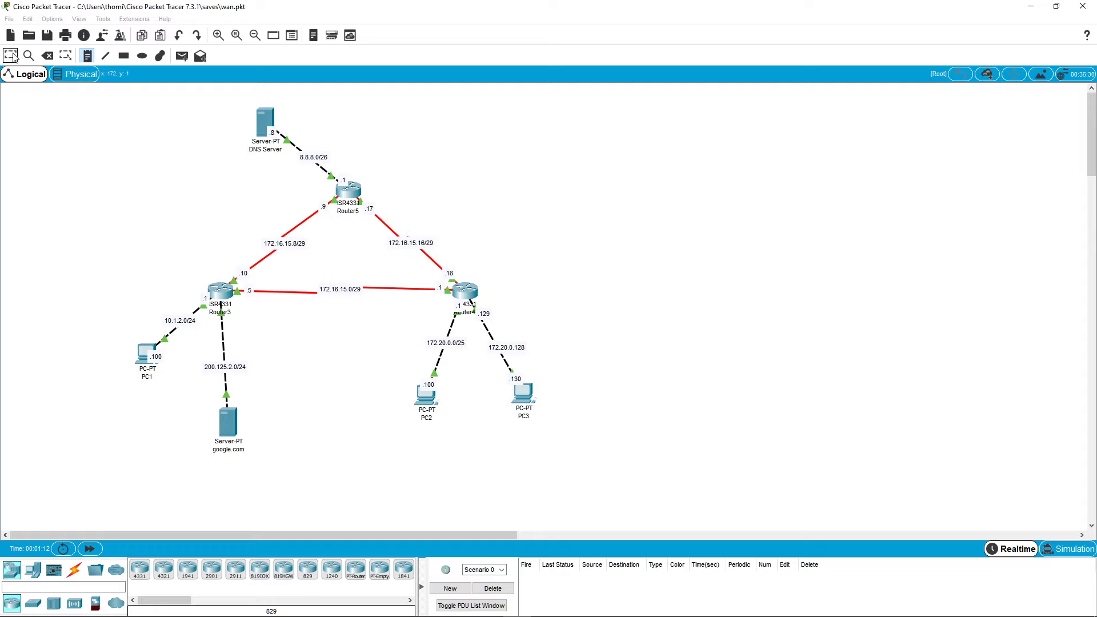
drag(624, 153, 603, 163)
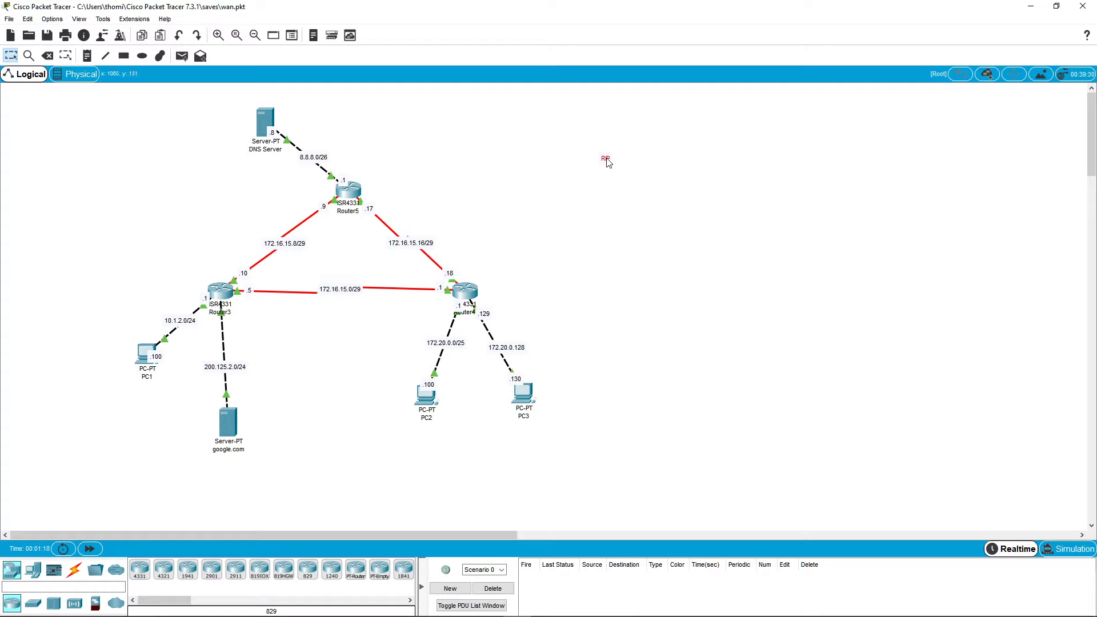
double_click(606, 159)
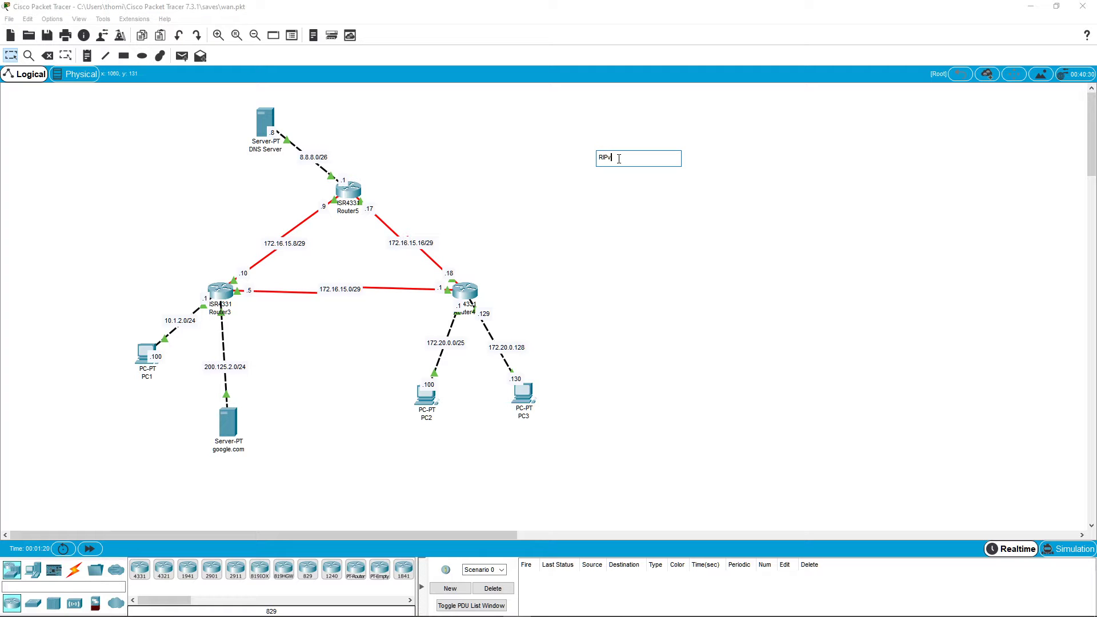
click(629, 199)
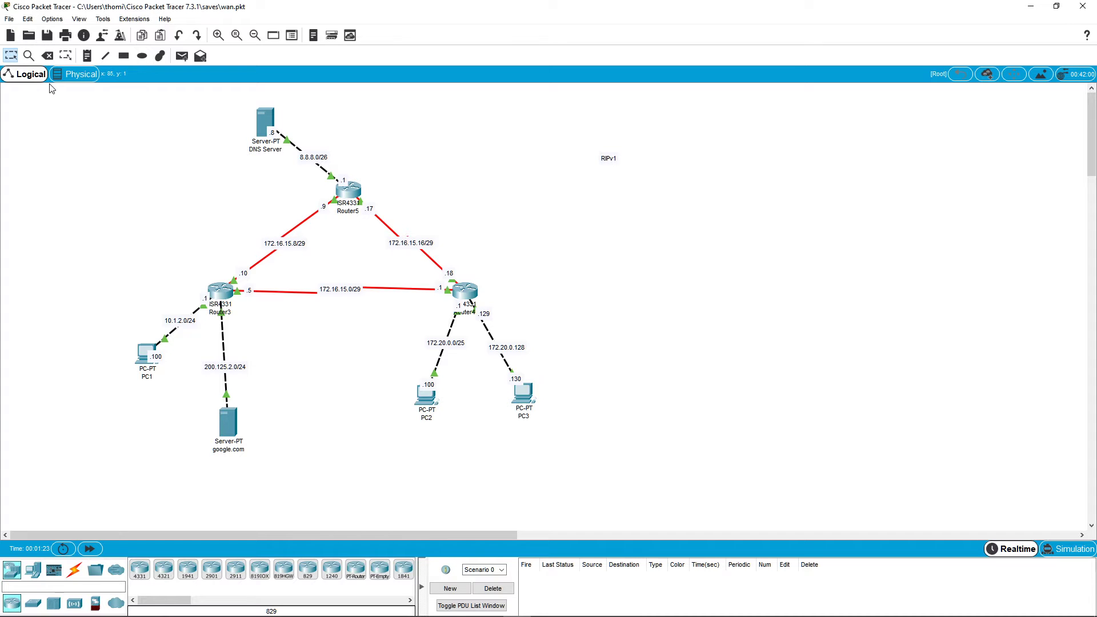
Add a second text note reading RIPv2 and align it directly below the RIPv1 note.
click(87, 55)
click(604, 181)
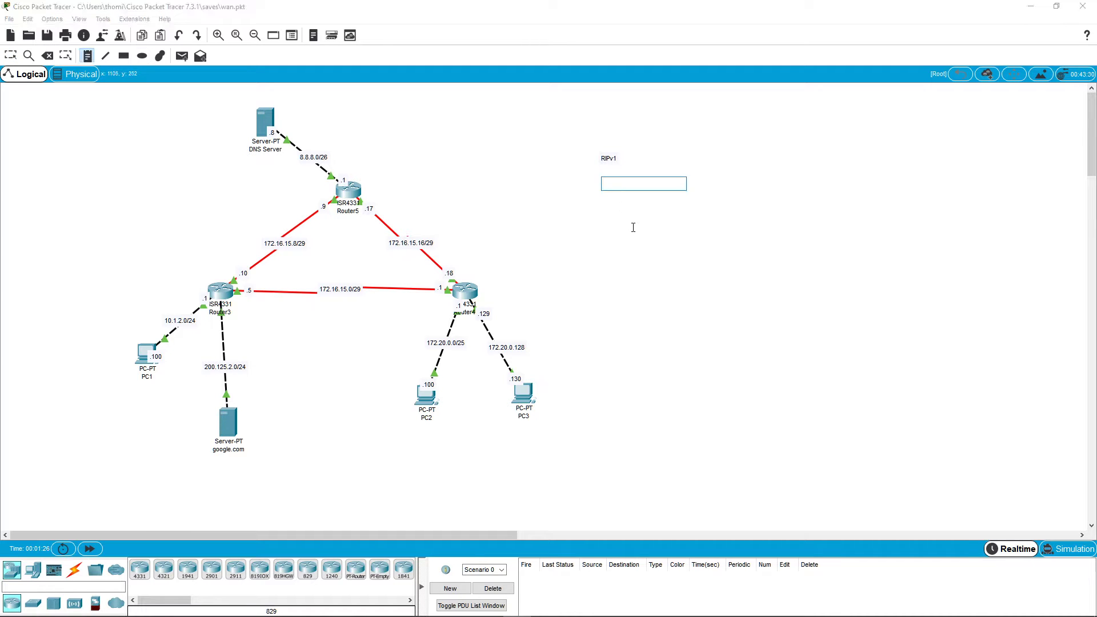
text(RIPv2)
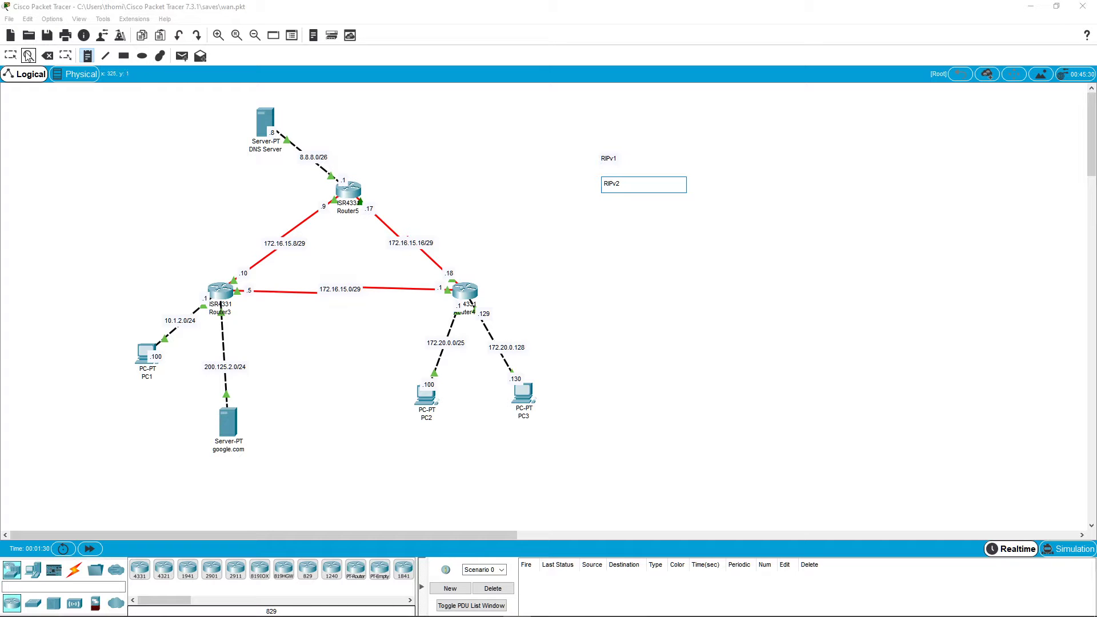
click(11, 55)
drag(619, 190, 614, 180)
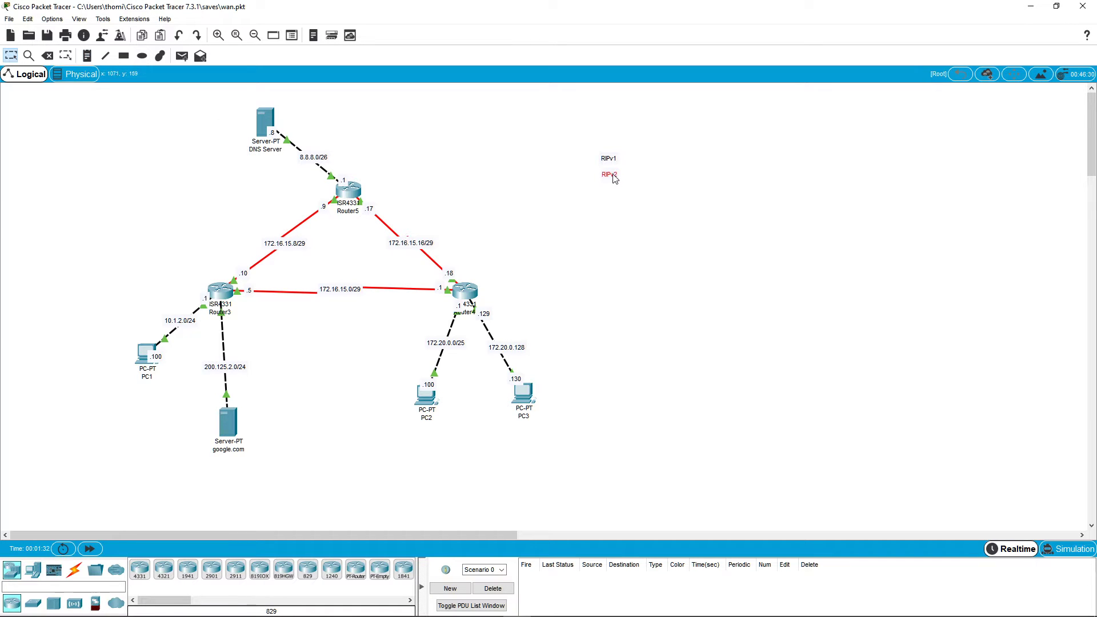
click(611, 214)
click(616, 162)
drag(616, 163, 614, 167)
drag(620, 177, 616, 180)
click(648, 257)
click(611, 163)
drag(612, 163, 612, 165)
click(626, 245)
click(610, 178)
drag(610, 181, 608, 181)
click(611, 164)
click(637, 228)
drag(585, 145, 638, 216)
click(684, 254)
click(574, 142)
click(654, 225)
drag(578, 132, 649, 213)
click(650, 214)
drag(644, 202, 649, 225)
mouse_move(639, 210)
mouse_down()
mouse_move(594, 153)
mouse_move(581, 151)
mouse_move(638, 211)
mouse_up()
mouse_move(228, 309)
mouse_down()
mouse_move(239, 308)
mouse_move(219, 290)
mouse_up()
click(278, 327)
click(295, 331)
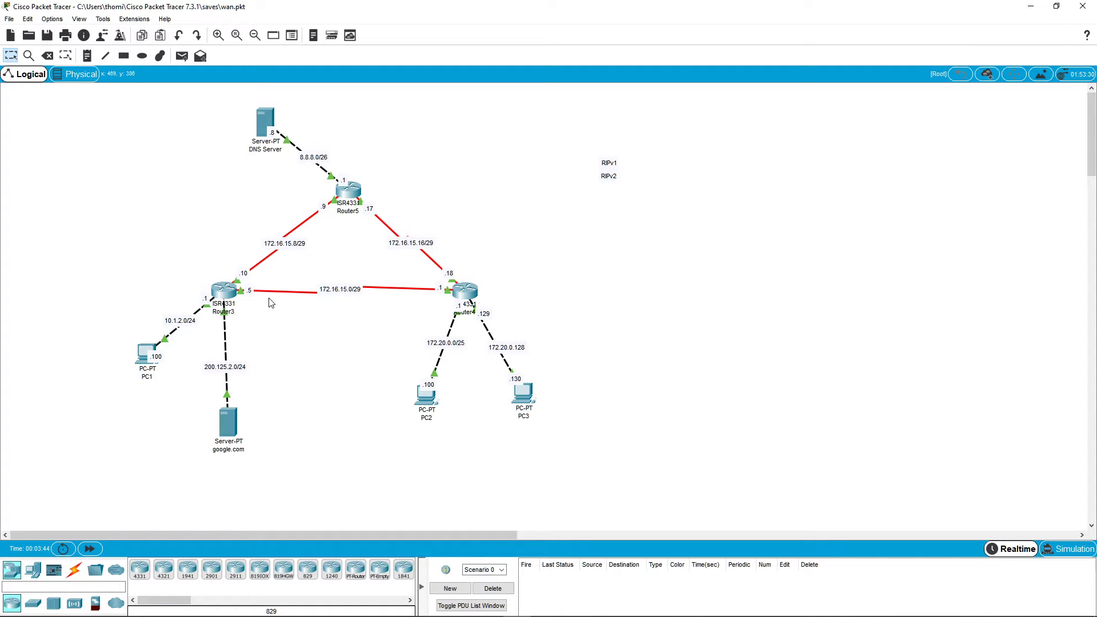
drag(225, 293, 223, 294)
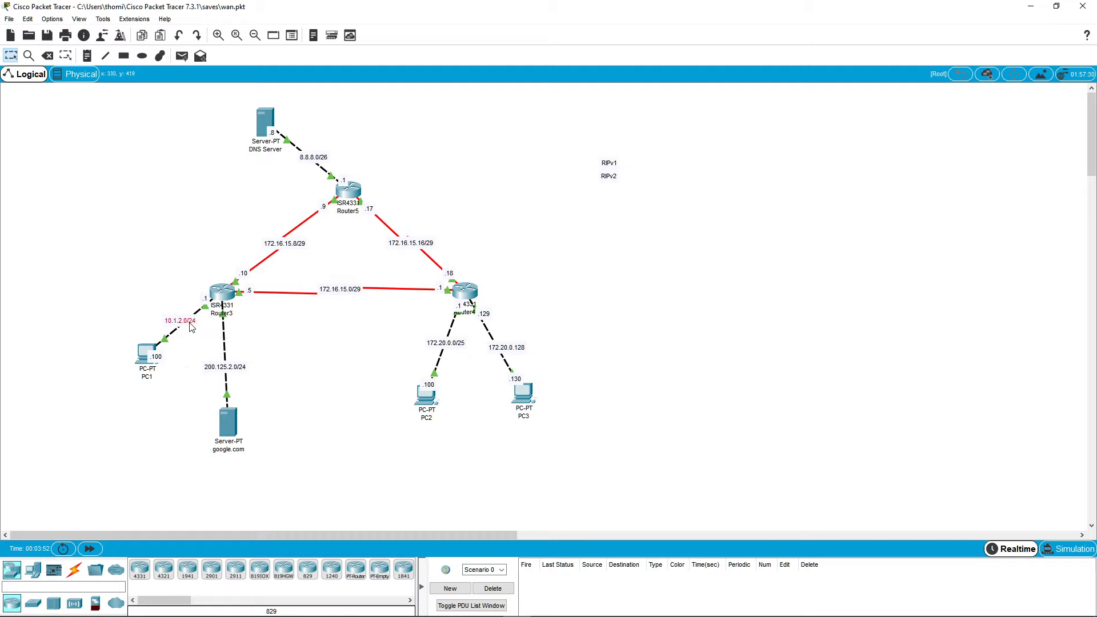
drag(190, 322, 190, 326)
click(189, 343)
click(191, 325)
drag(470, 294, 468, 291)
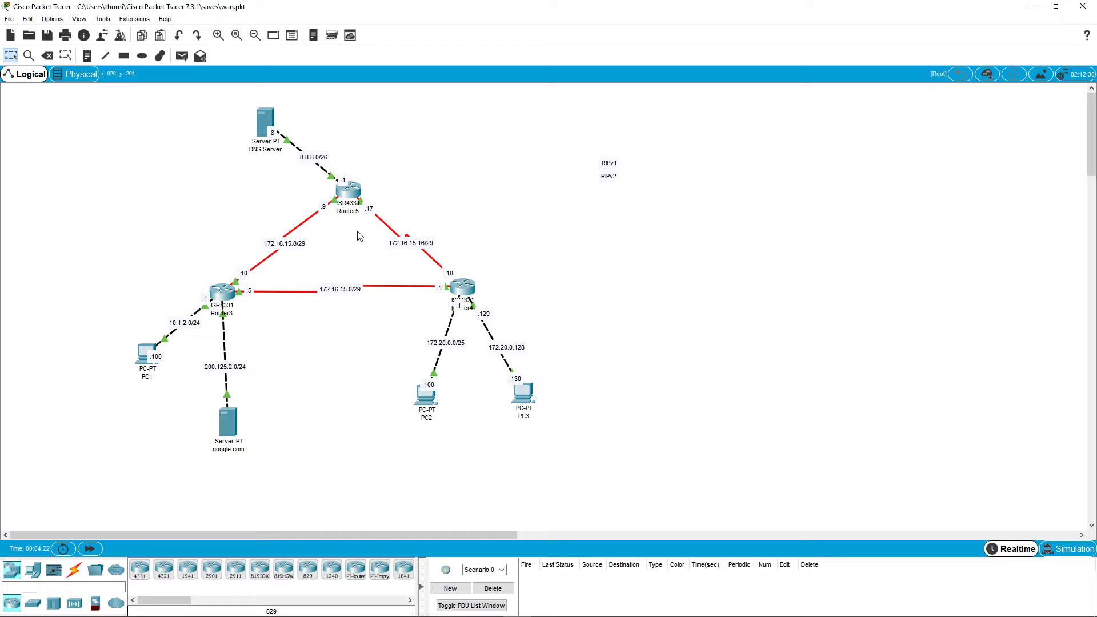
drag(348, 200, 349, 207)
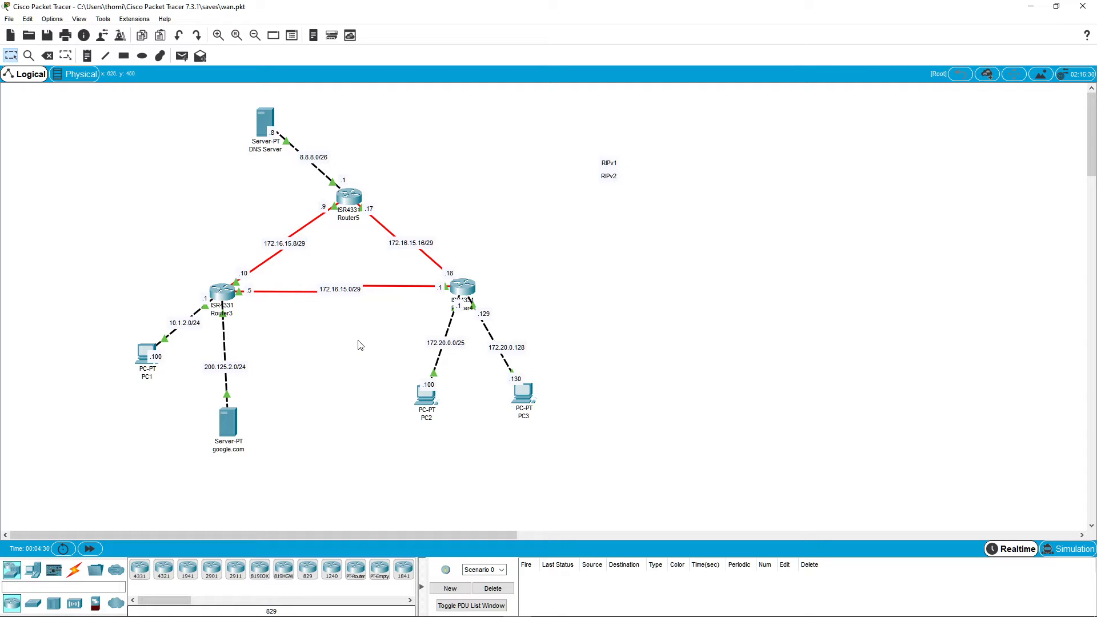
drag(611, 179, 613, 183)
click(614, 238)
mouse_move(644, 215)
mouse_down()
mouse_move(566, 139)
mouse_move(644, 208)
mouse_up()
click(652, 228)
drag(465, 287, 462, 290)
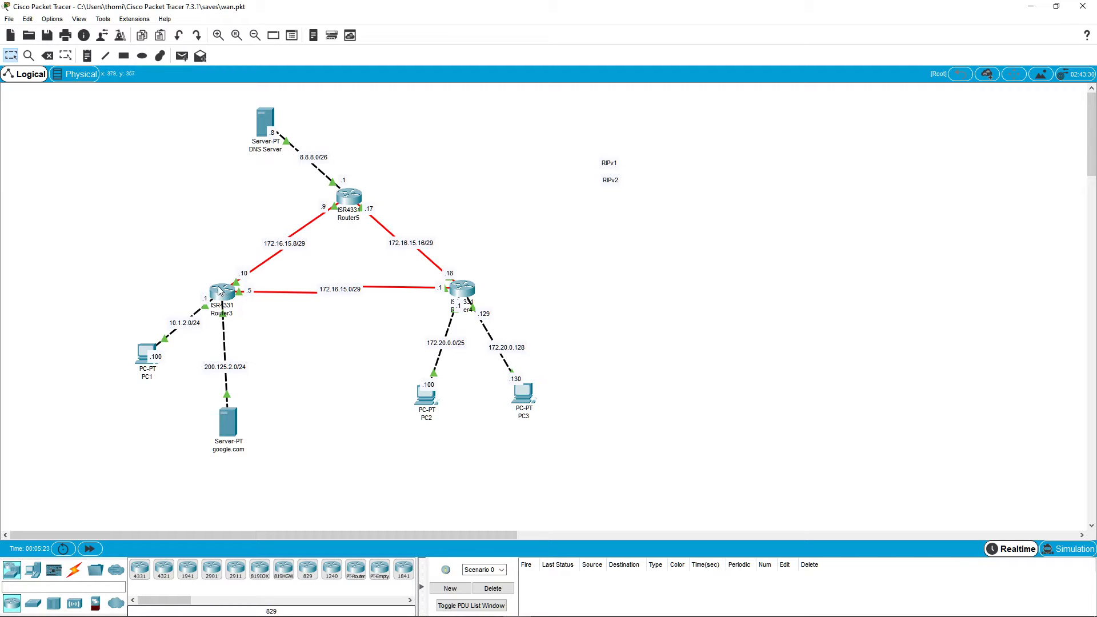
mouse_move(220, 291)
drag(234, 307, 238, 307)
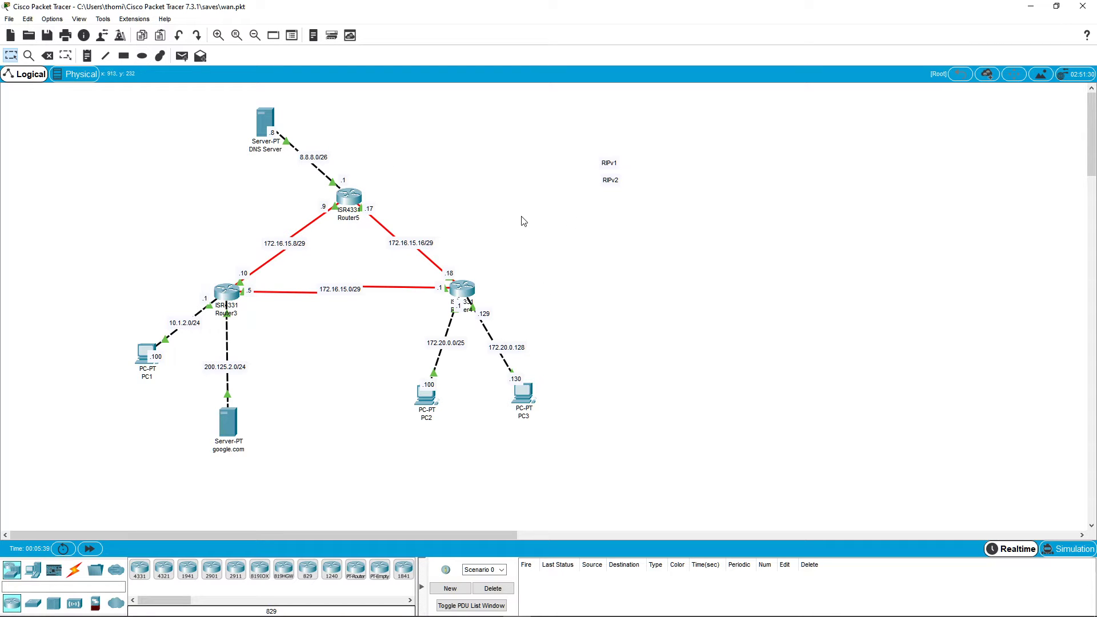
drag(563, 223, 628, 125)
click(714, 311)
drag(644, 211, 571, 129)
click(524, 196)
drag(229, 430, 224, 423)
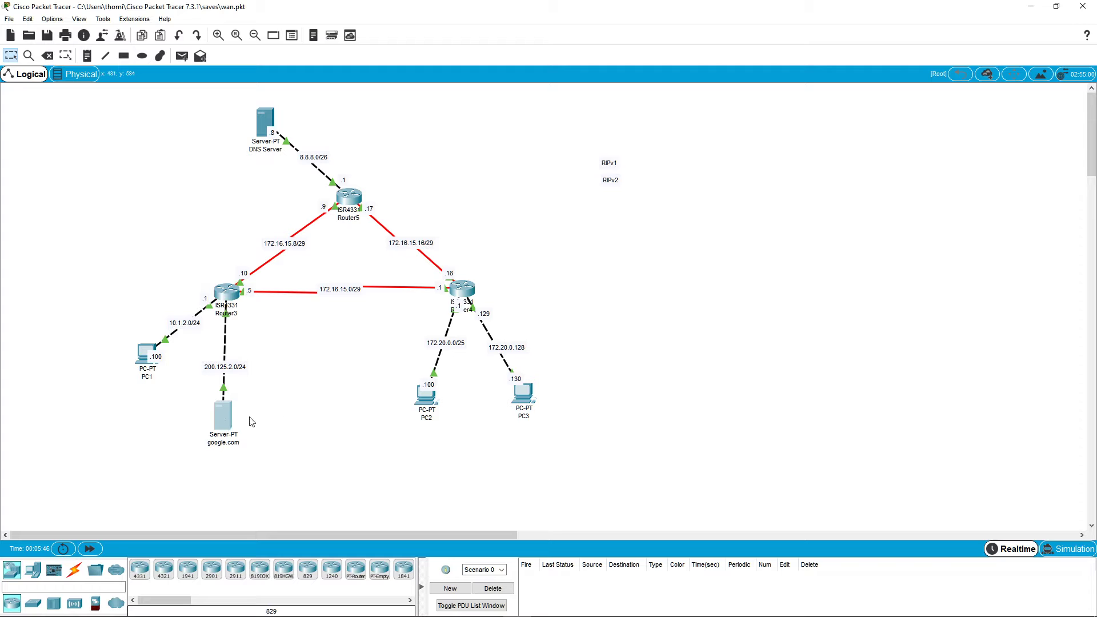
Set Router3's RIP to version 2 with the commands conf t, router rip and version 2, and return to its graphical configuration settings.
click(228, 290)
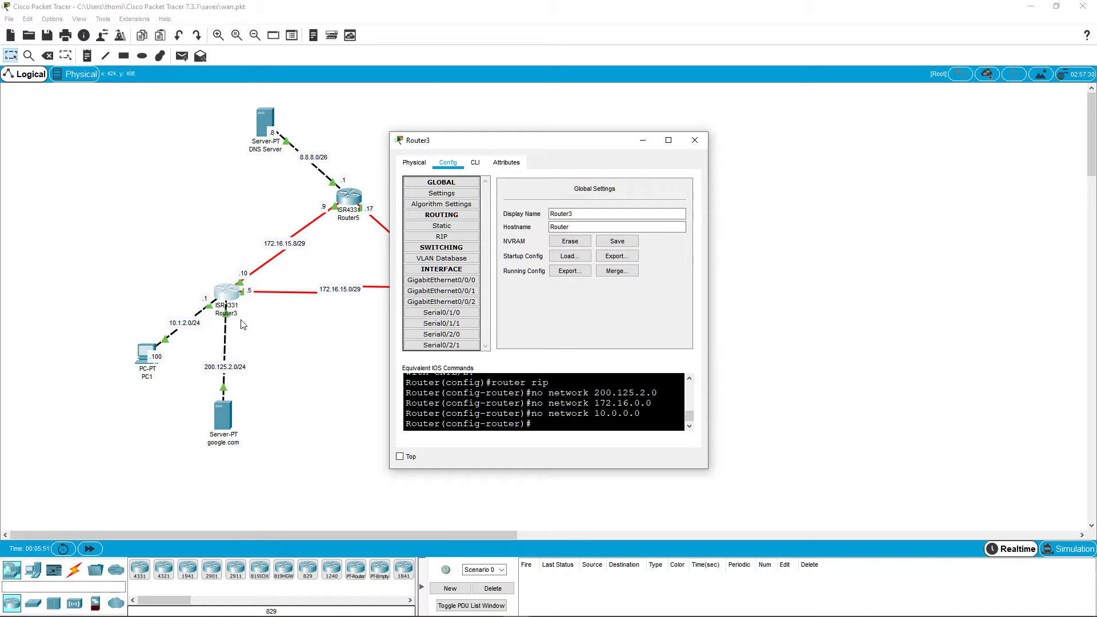
click(475, 165)
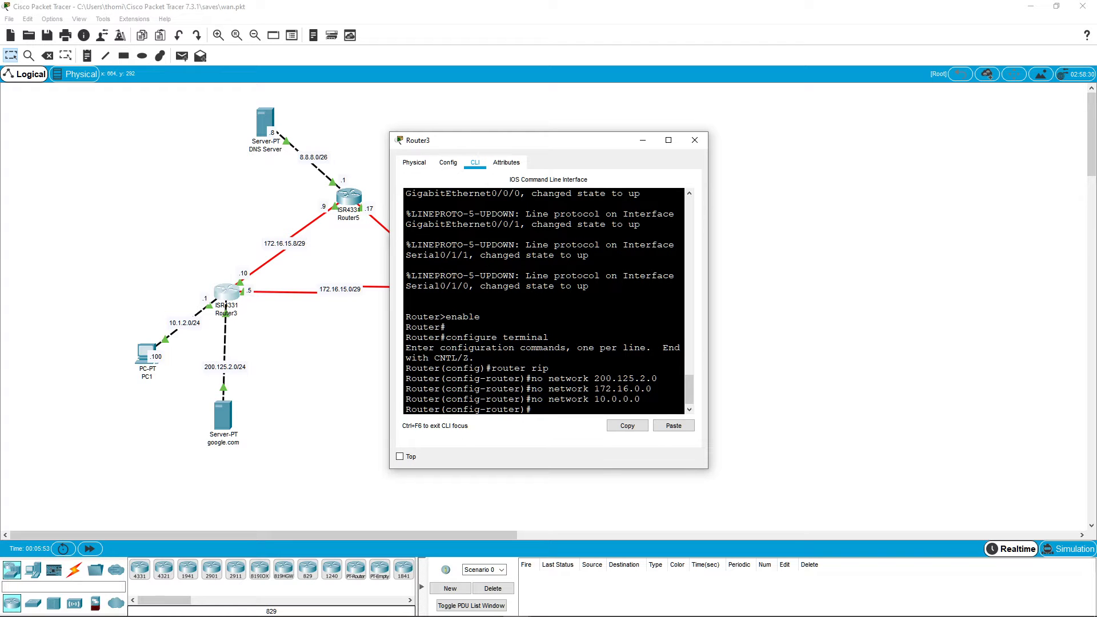
key(ctrl+z)
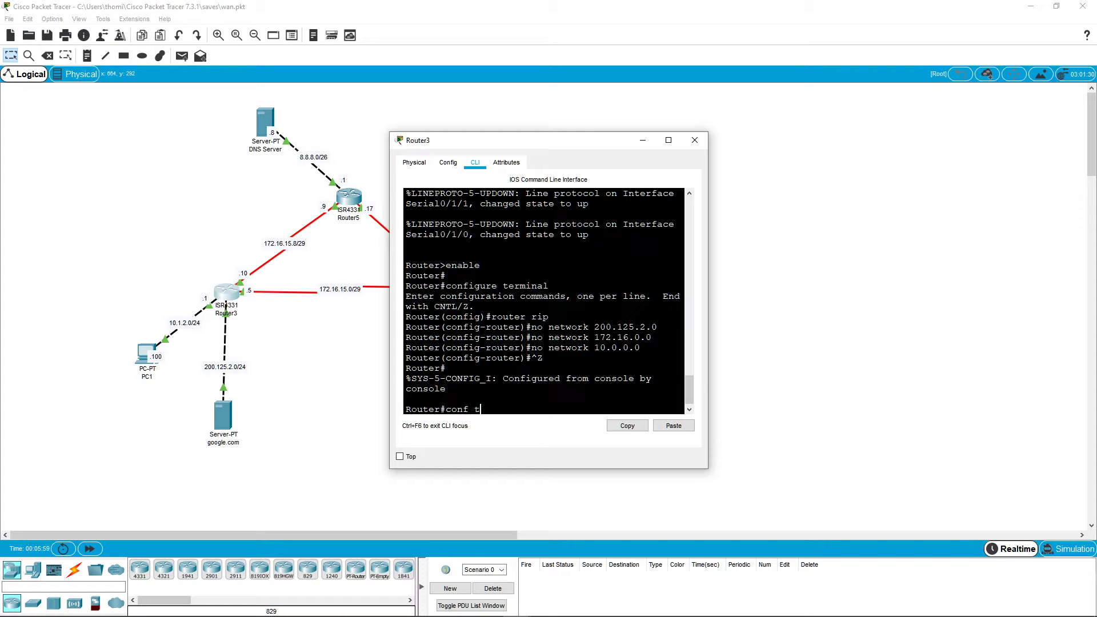
text(conf t)
key(Return)
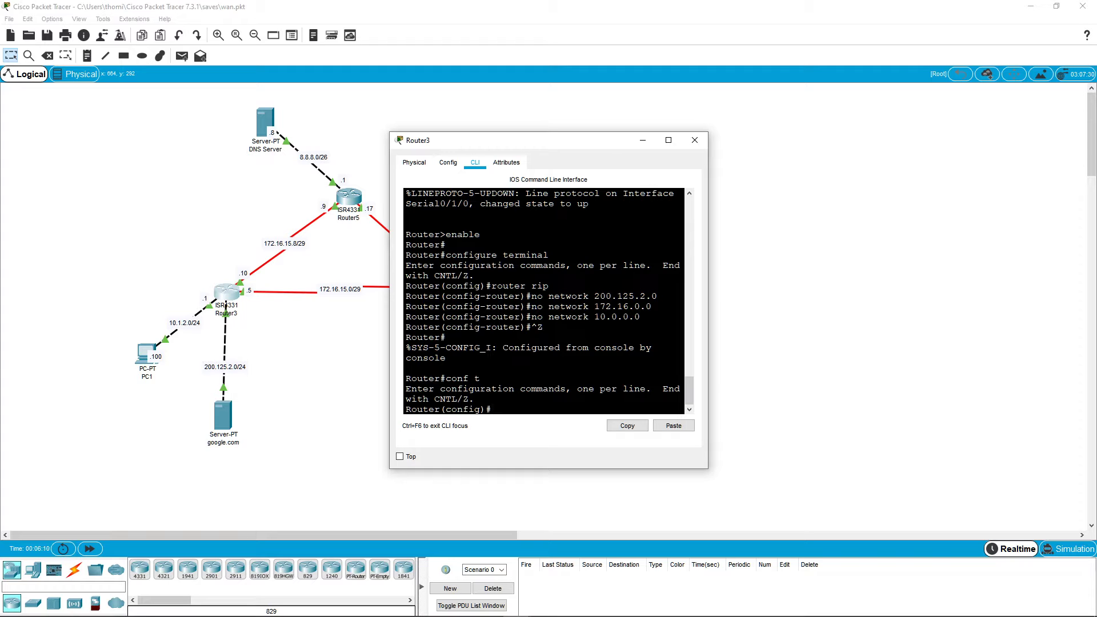
text(router rip)
key(Return)
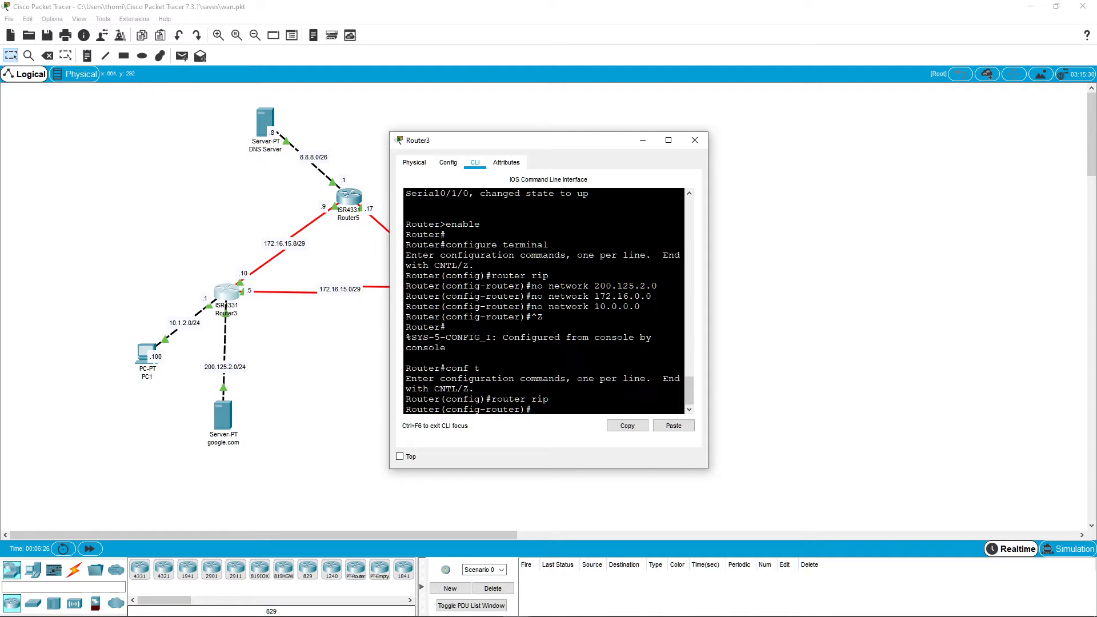
text(rsion 2)
key(Return)
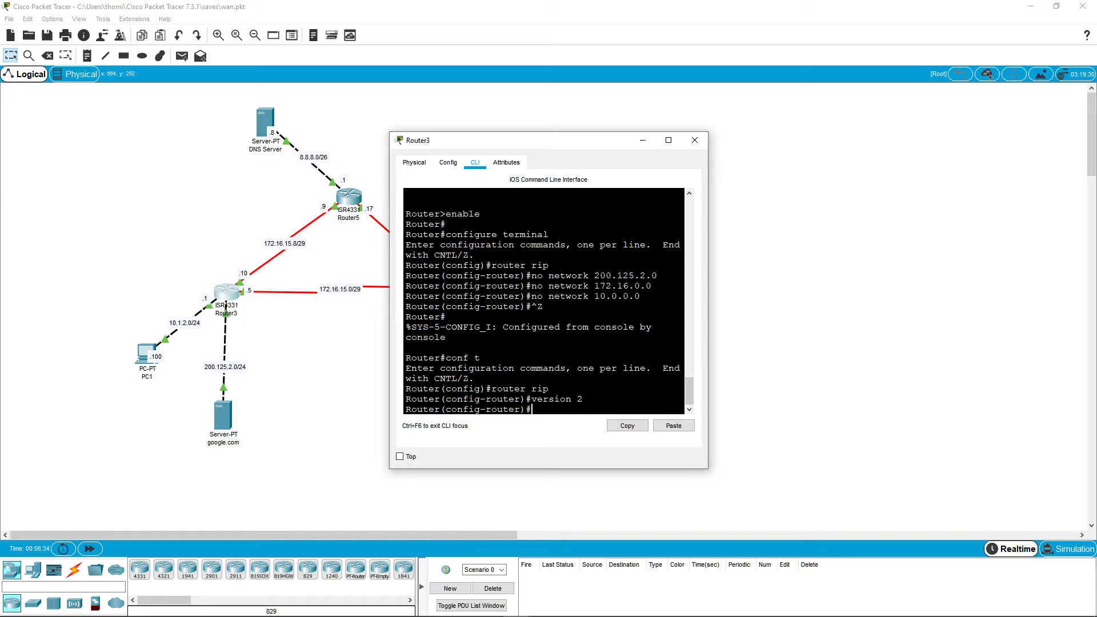
click(448, 163)
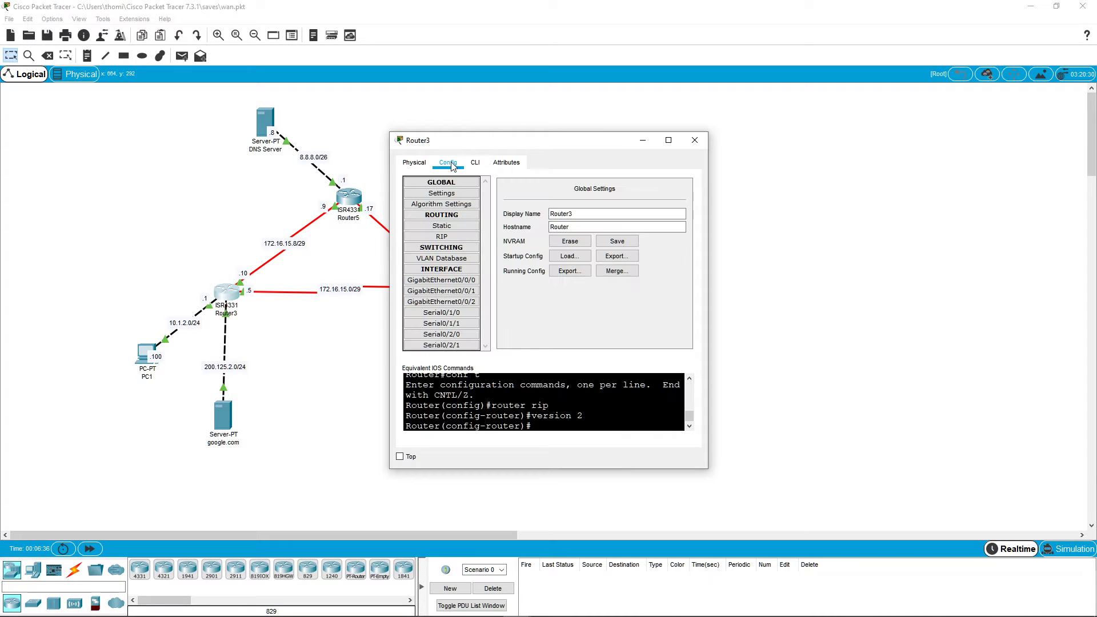
In Router3's command line, add network 172.16.0.0 to RIP version 2, moving the router window aside to see the topology.
click(474, 164)
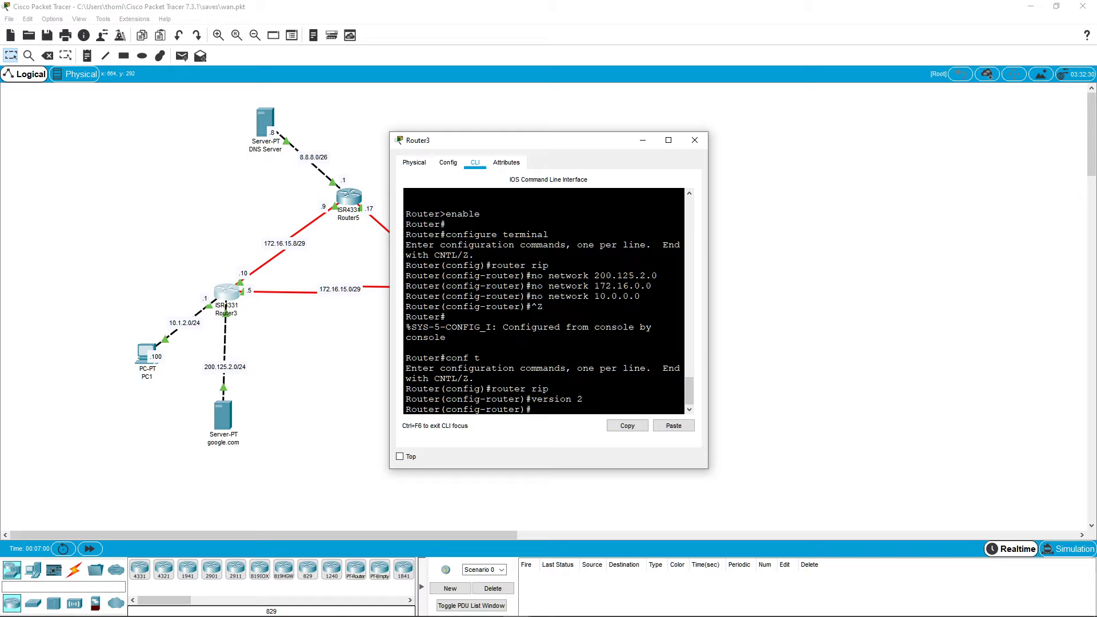
drag(532, 398, 583, 399)
click(532, 409)
drag(520, 143, 582, 123)
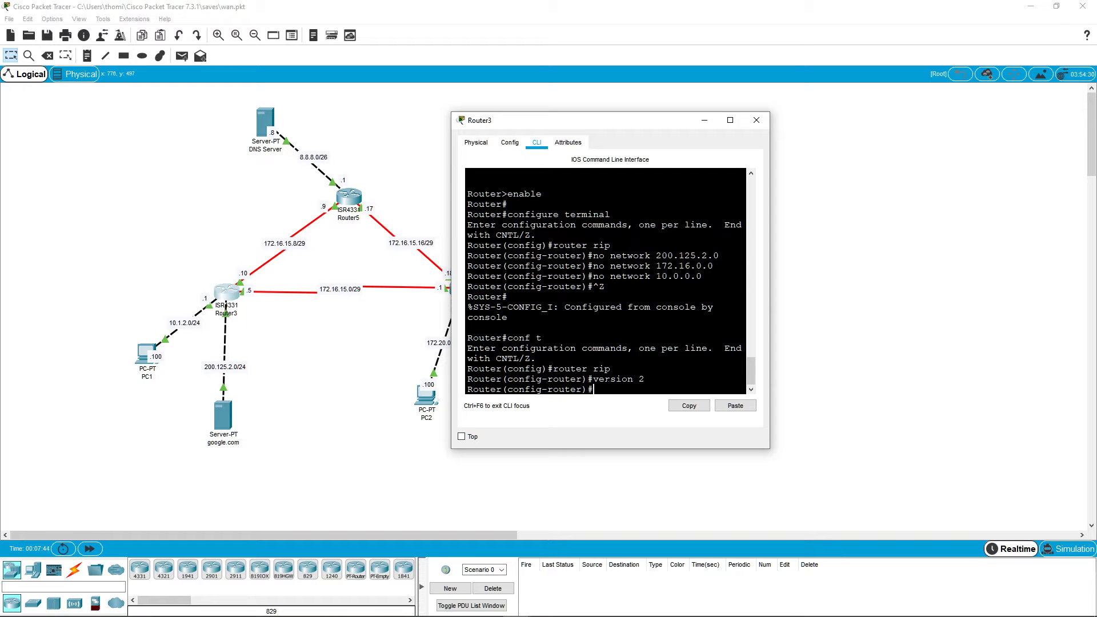
text(network 172.16)
text(.0.0)
key(BackSpace)
key(BackSpace)
key(BackSpace)
key(BackSpace)
key(BackSpace)
text(0)
key(Return)
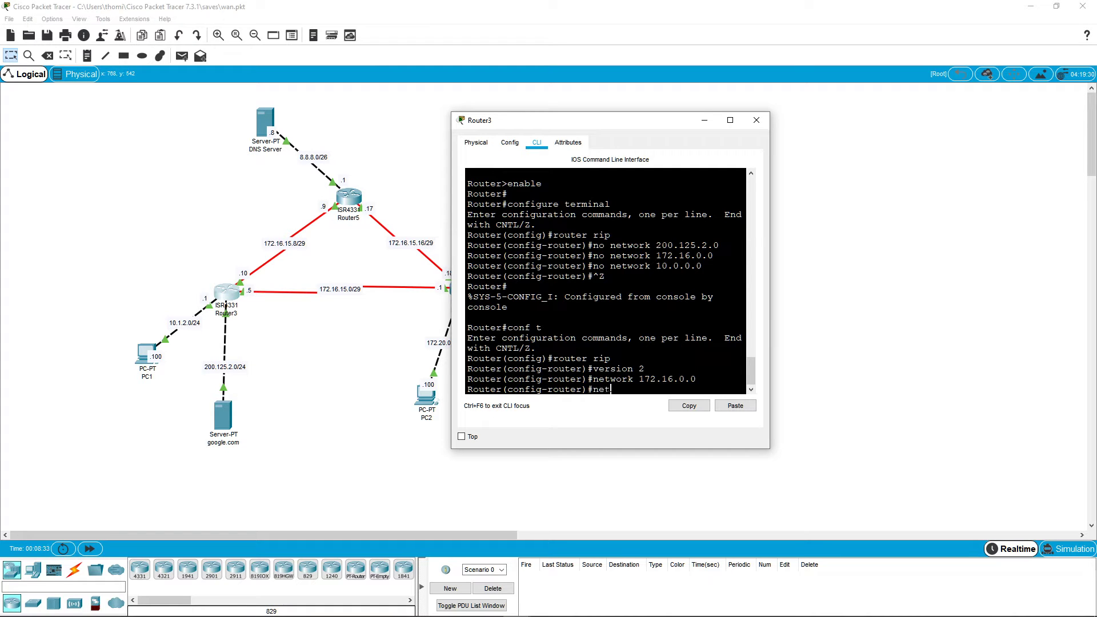
Add networks 10.1.2.0 and 200.125.2.0 to Router3's RIP configuration with network commands.
text(ork 10.1.2.0)
key(Return)
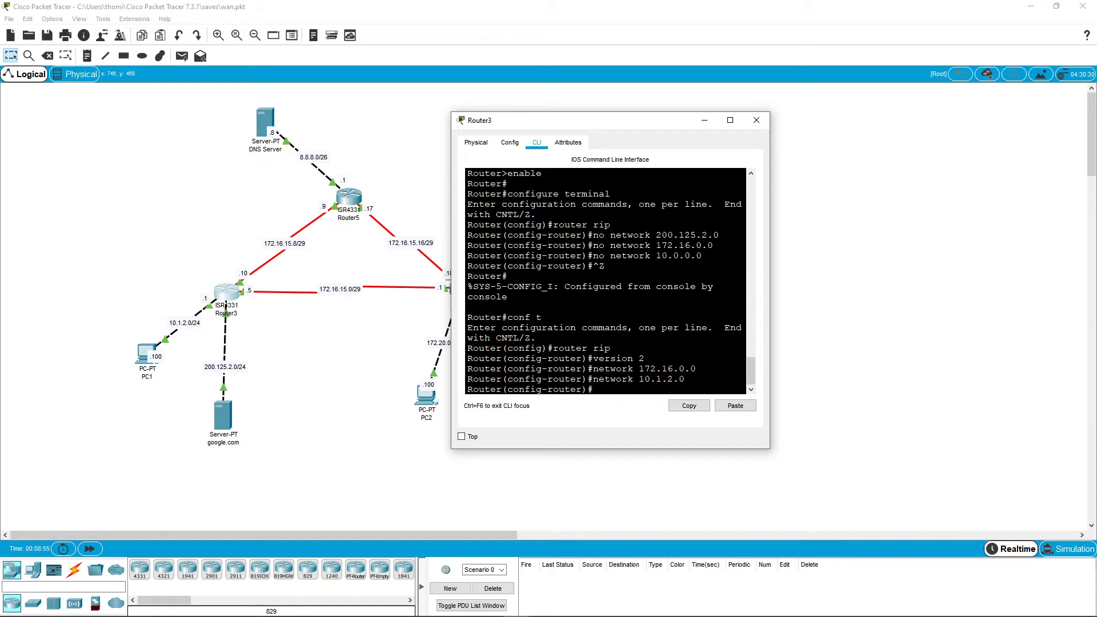
text(network 200.125.2.0)
key(Return)
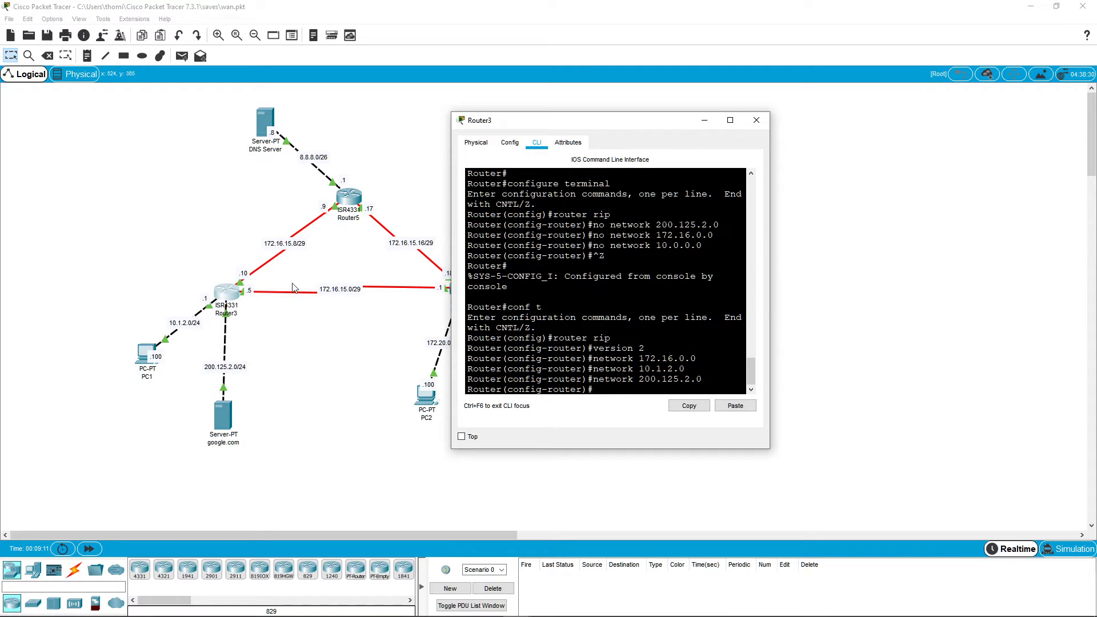
Compare Router3's RIP network list in the graphical configuration with the commands entered in its console, and close the router.
click(510, 148)
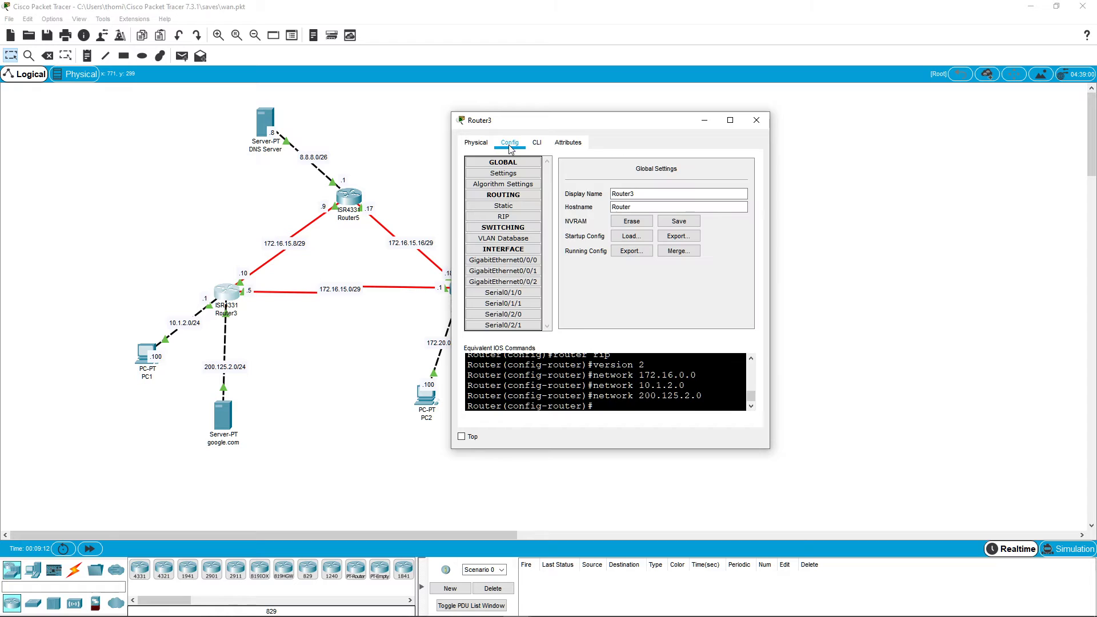
click(504, 216)
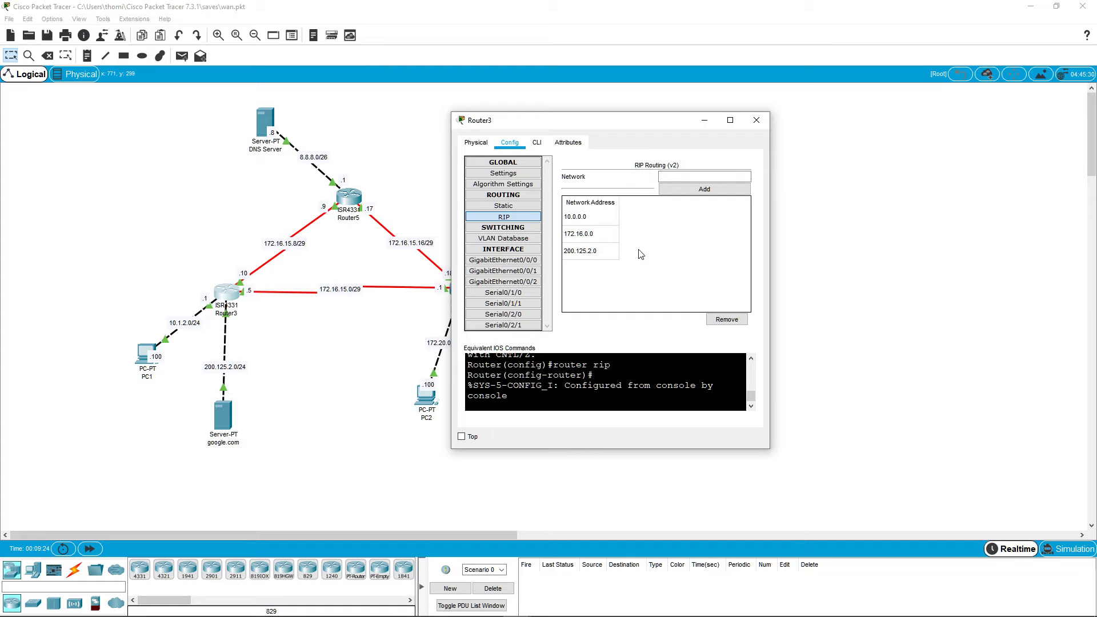
click(536, 142)
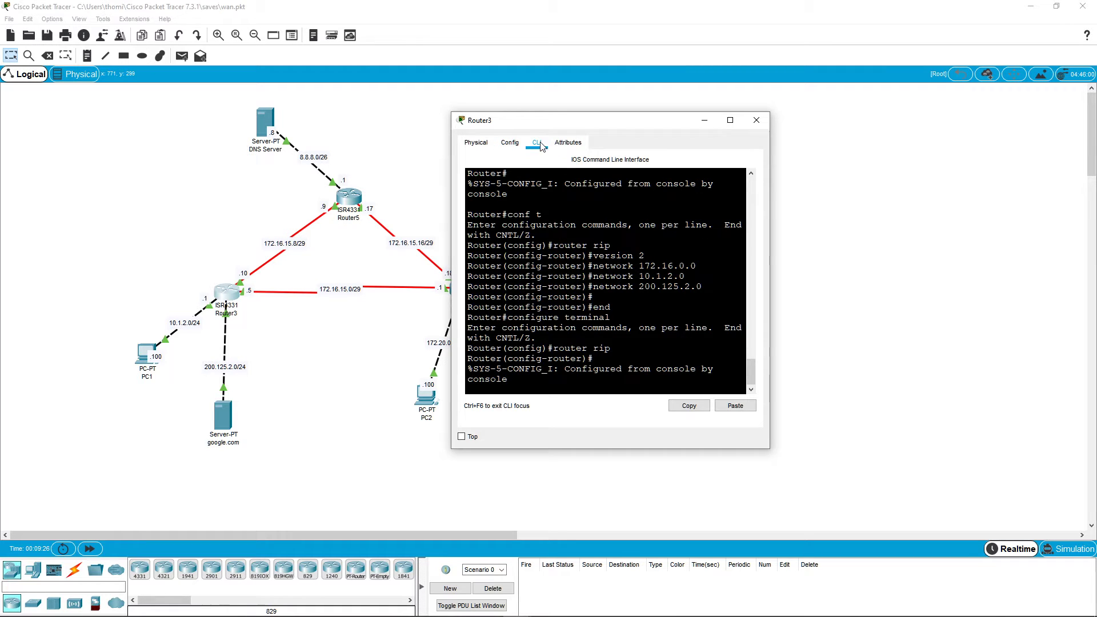
click(510, 143)
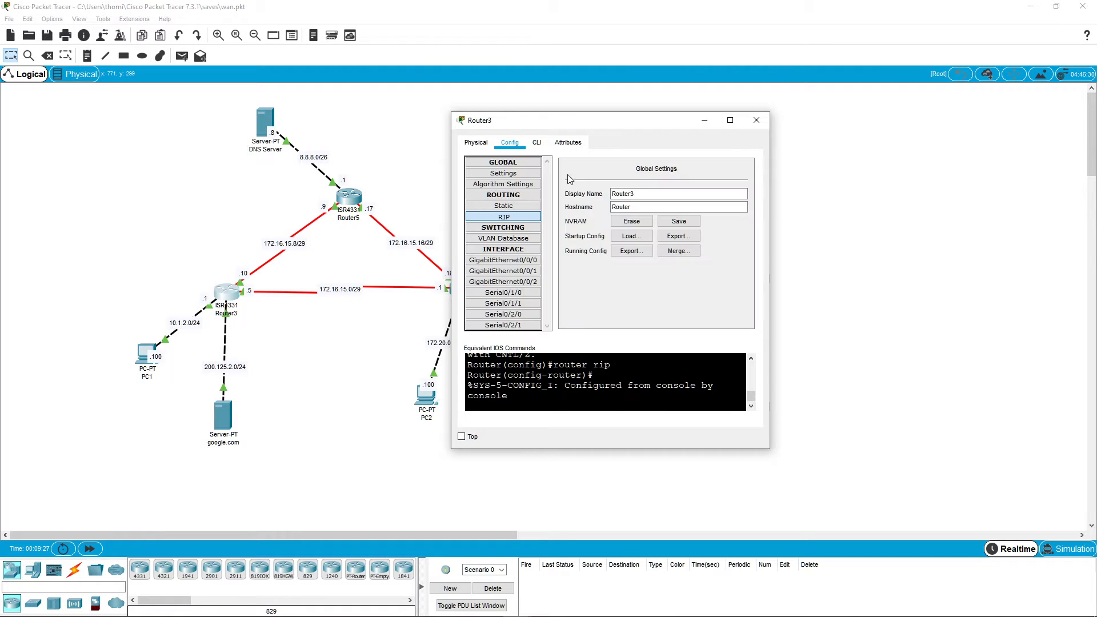
click(522, 216)
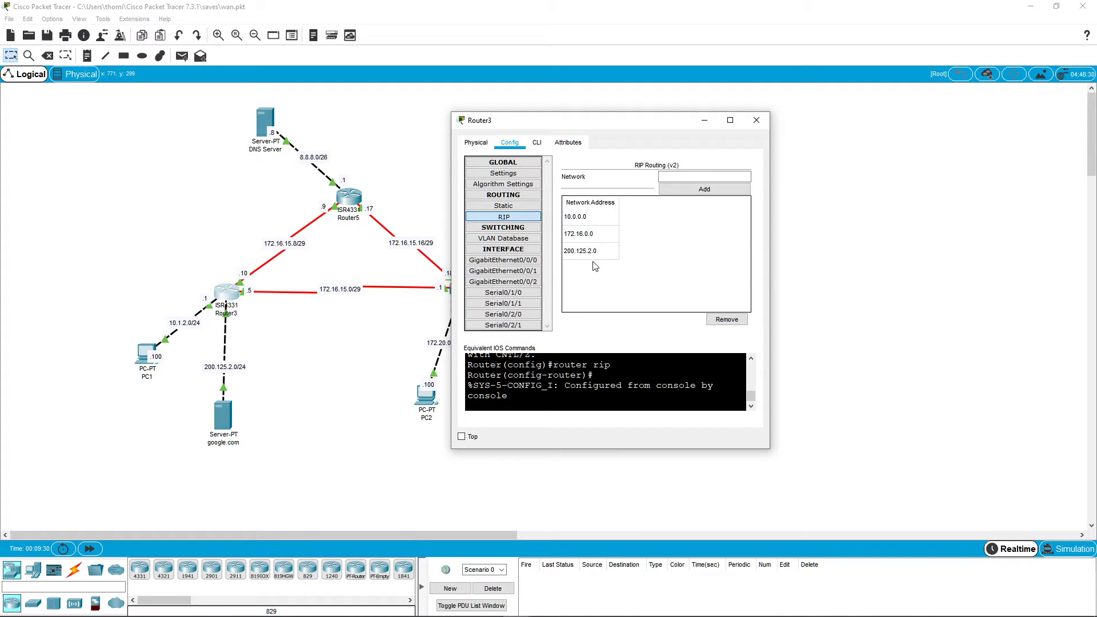
click(536, 143)
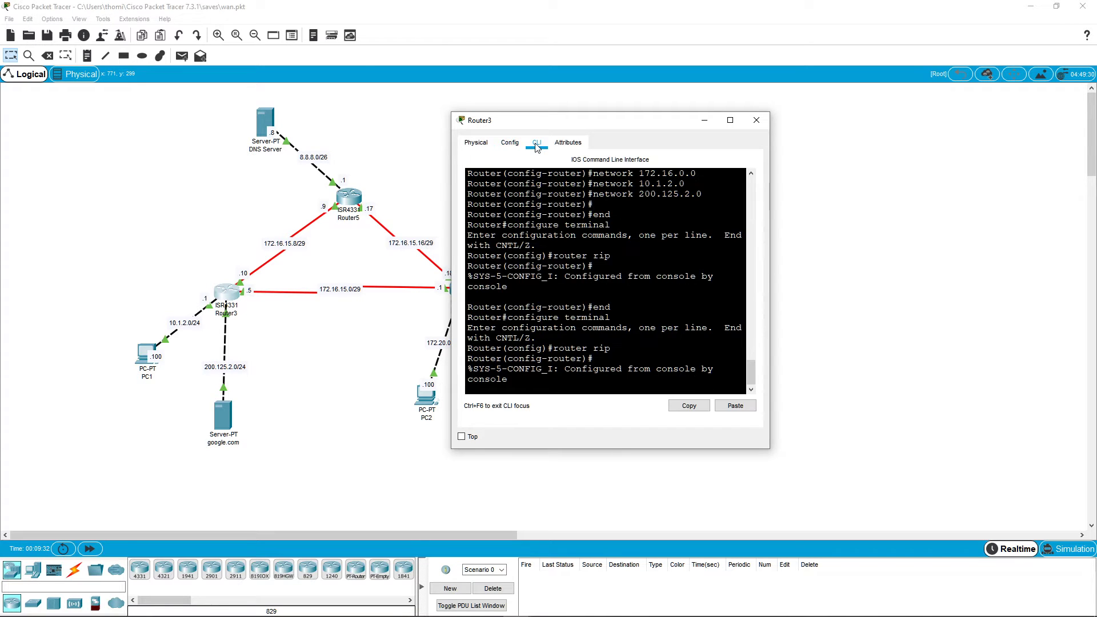
click(509, 143)
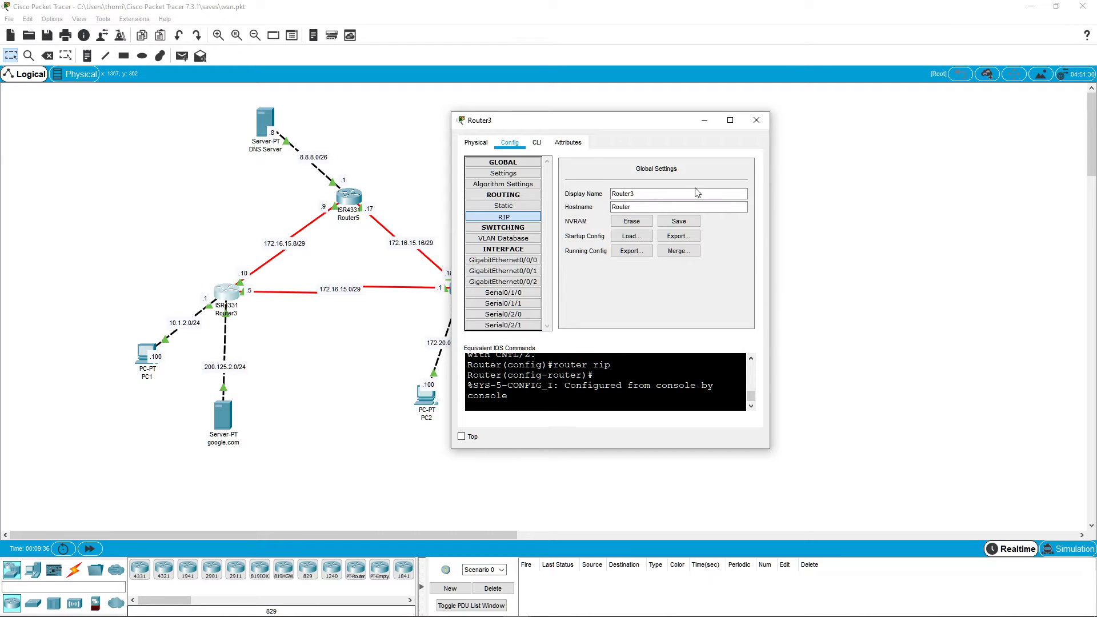
click(537, 143)
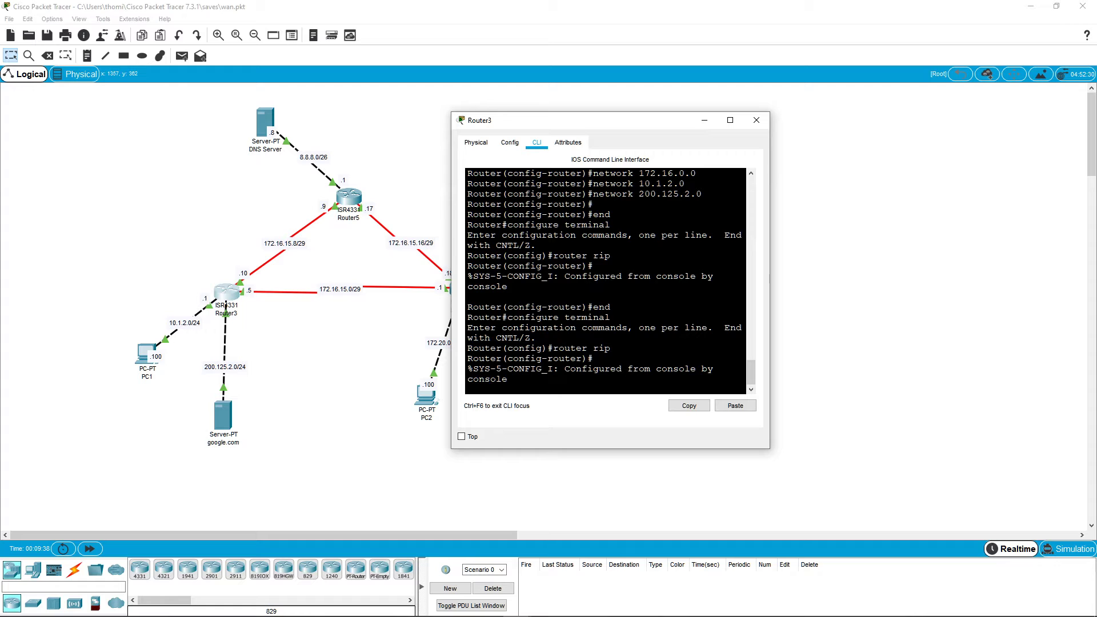
click(510, 143)
click(513, 218)
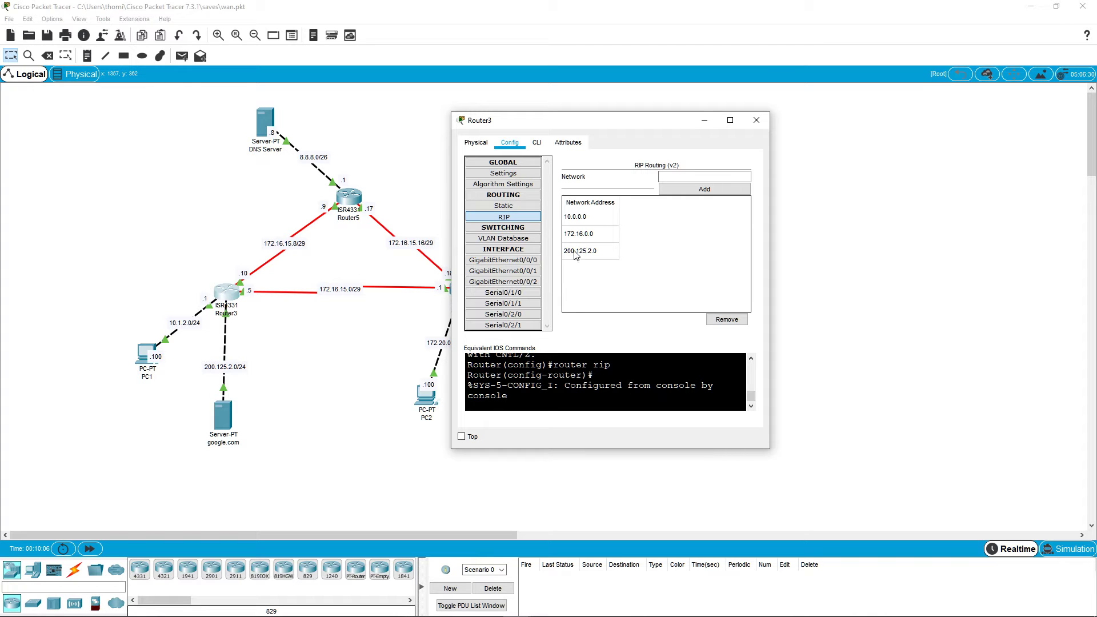
click(756, 120)
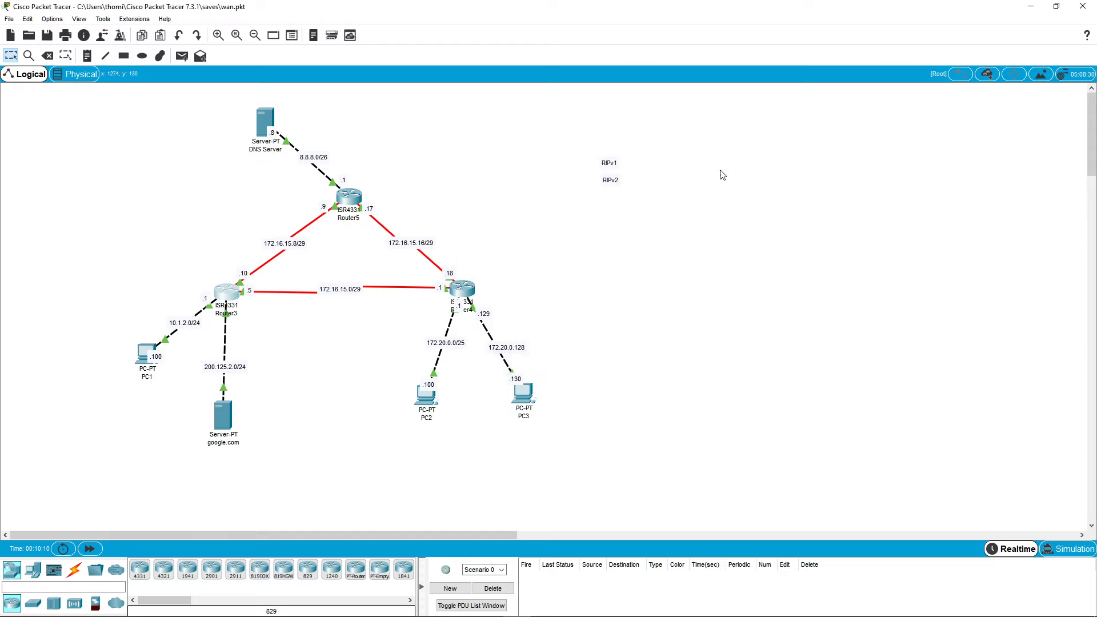
In Router4's command line, leave the open configuration session and set RIP to version 2 with conf t, router rip and version 2.
click(463, 290)
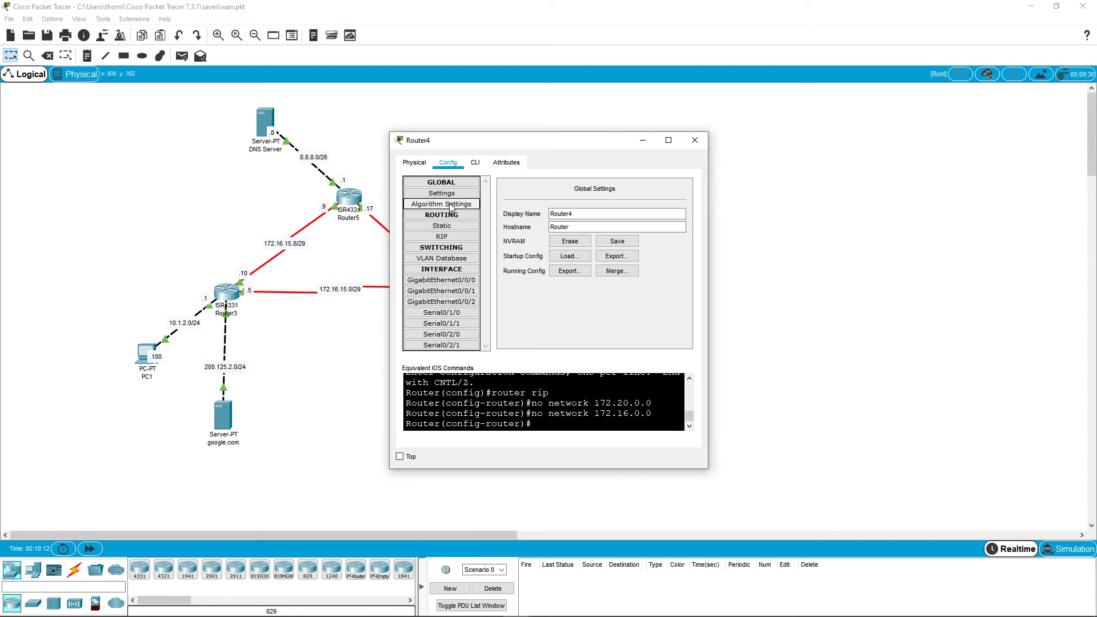
click(475, 162)
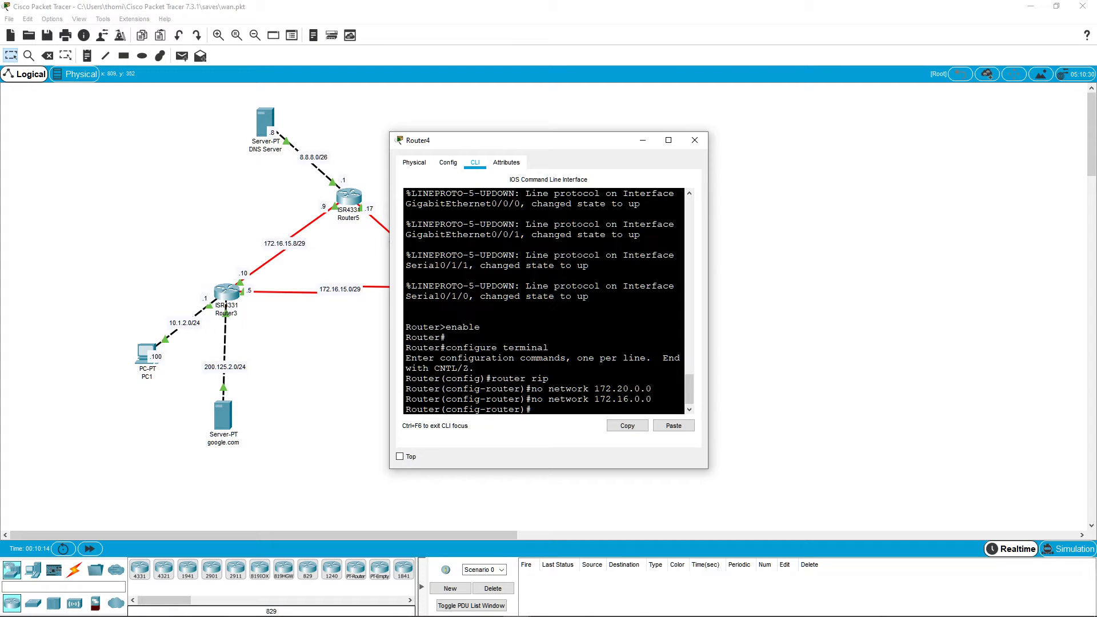
key(ctrl+z)
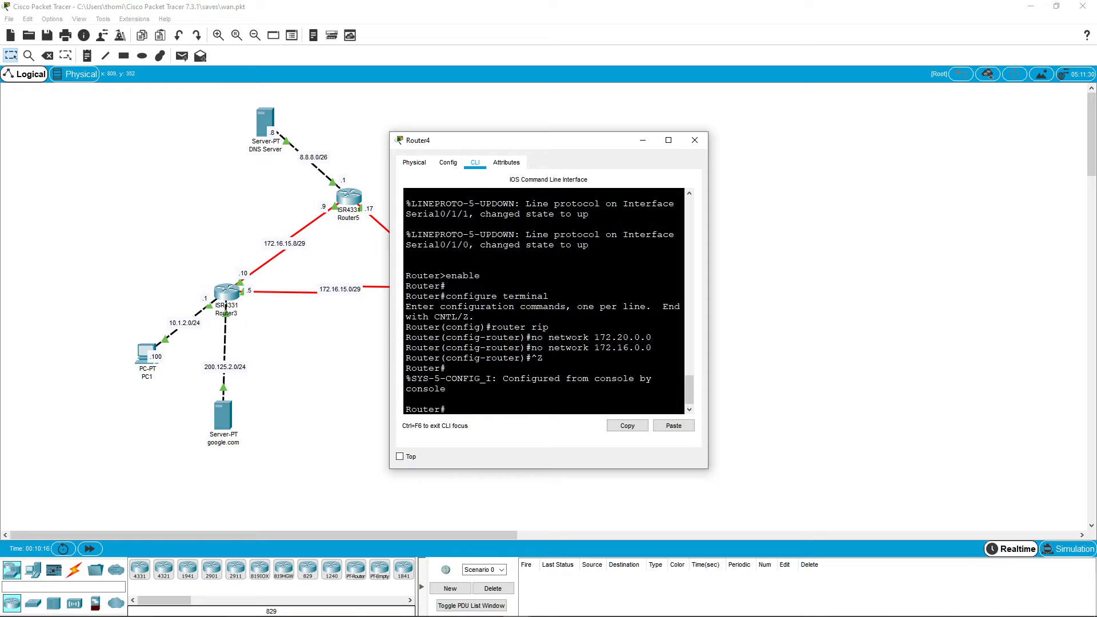
text(con )
text( t)
key(Return)
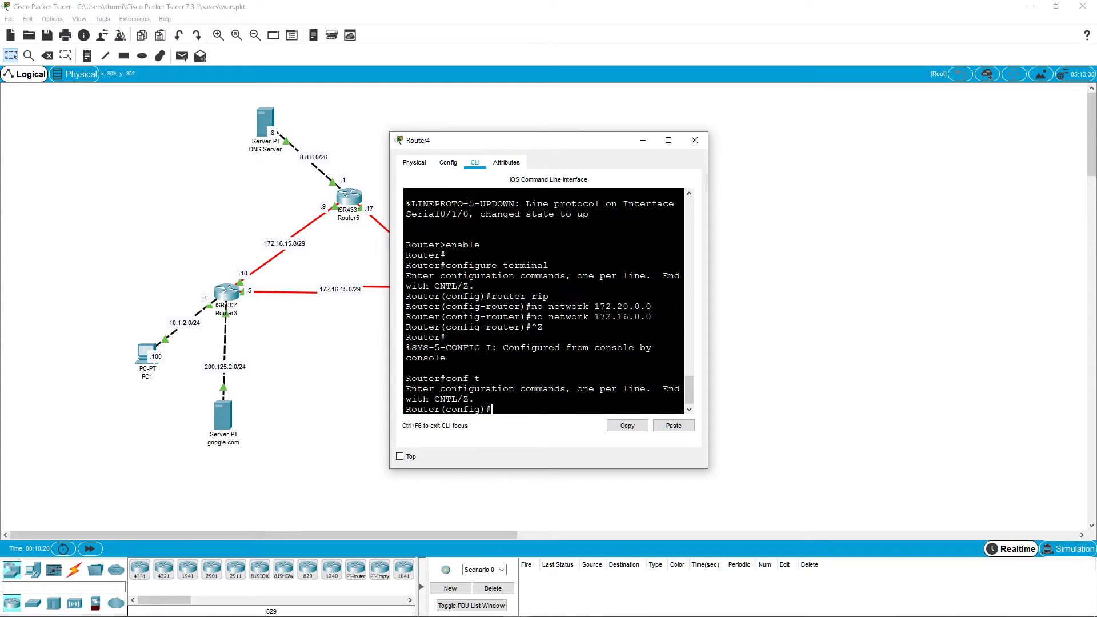
text(router rip)
key(Return)
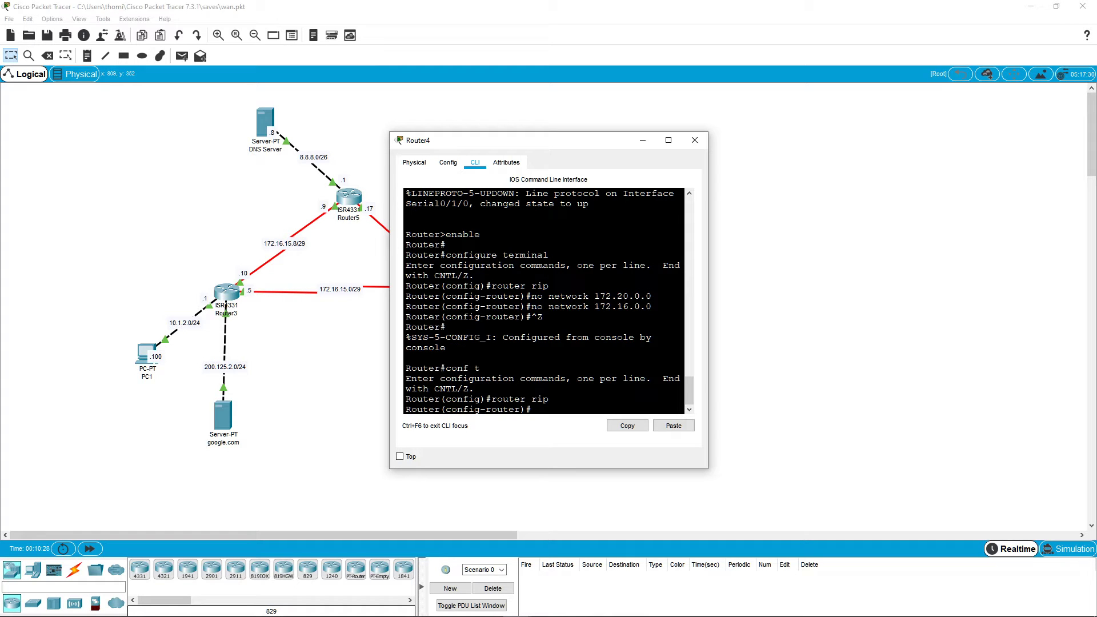
text(version 2)
key(Return)
Add network 172.16.0.0 to Router4's RIP configuration, moving the router window clear of the topology.
text(netwo)
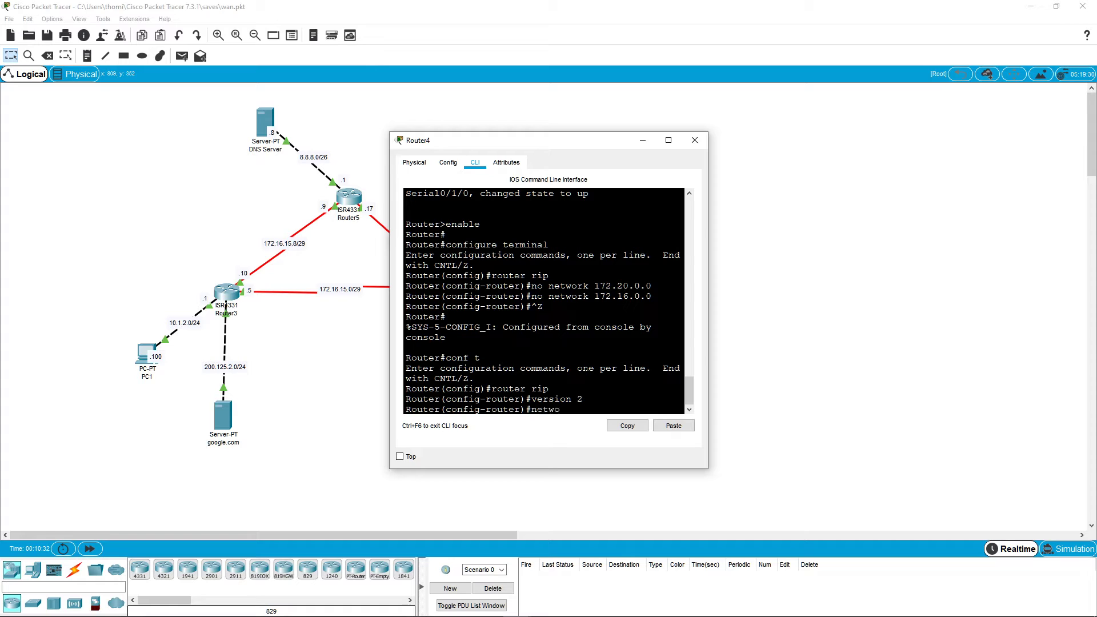
text(rk)
drag(529, 143, 679, 140)
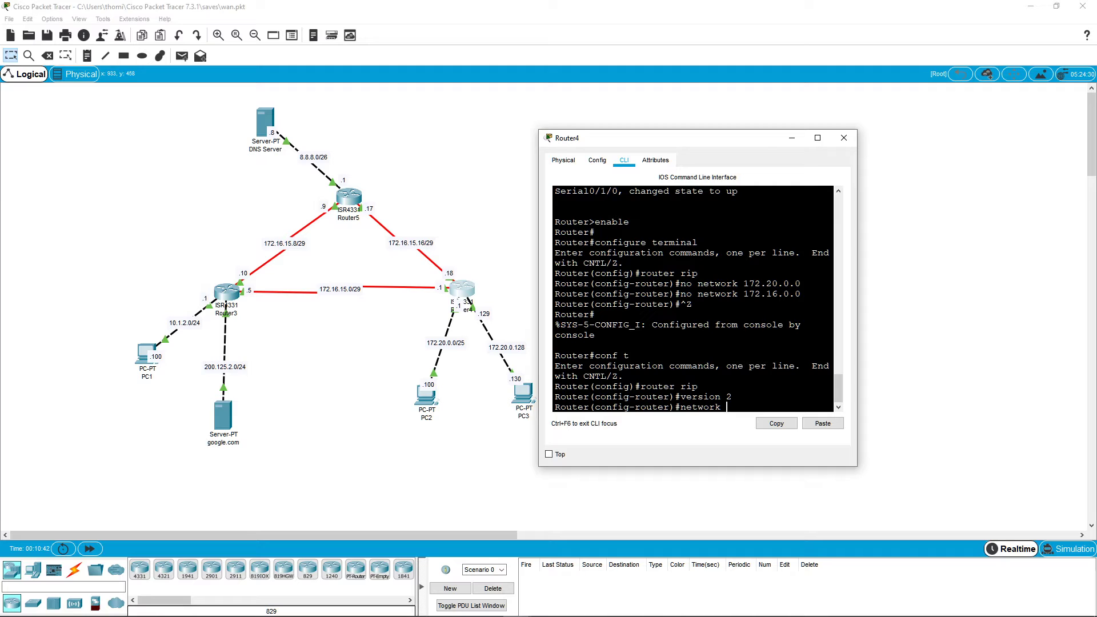
text(172.16.0.0)
key(Return)
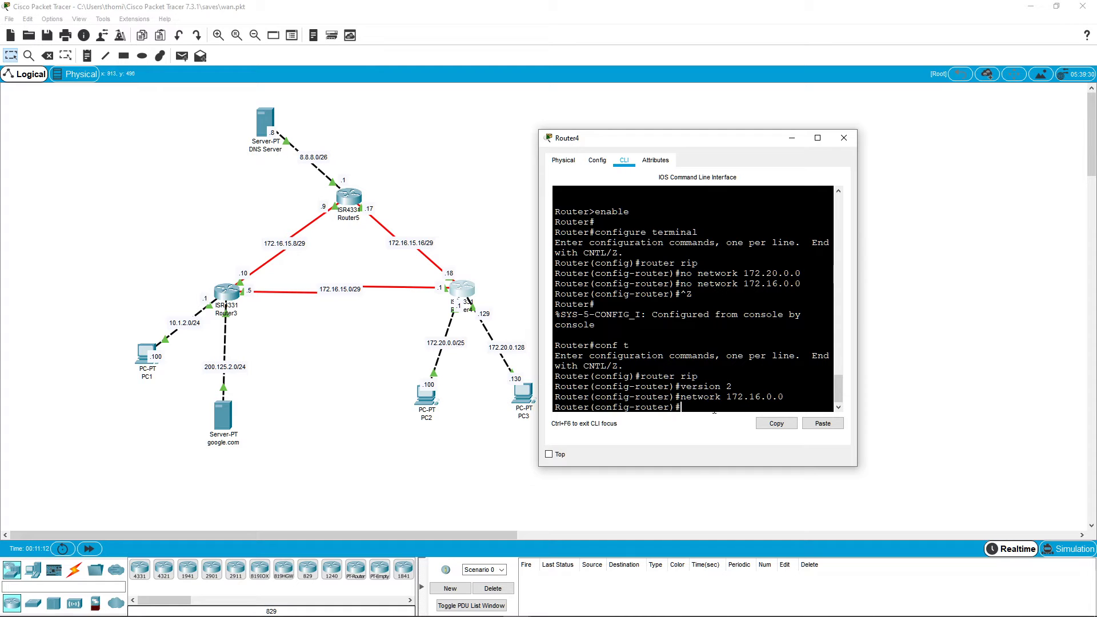
Add network 172.20.0.0 to Router4's RIP configuration and exit to privileged EXEC mode.
text(172.20.)
key(BackSpace)
key(BackSpace)
key(BackSpace)
key(BackSpace)
key(BackSpace)
key(BackSpace)
text(network 172.20.0.0)
key(Return)
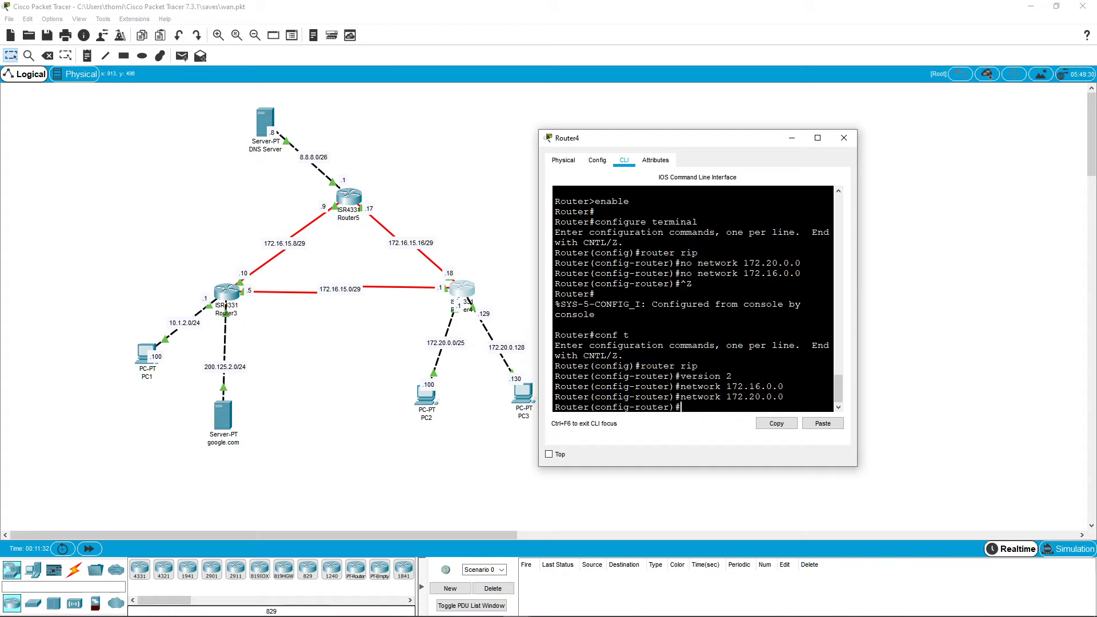
key(ctrl+z)
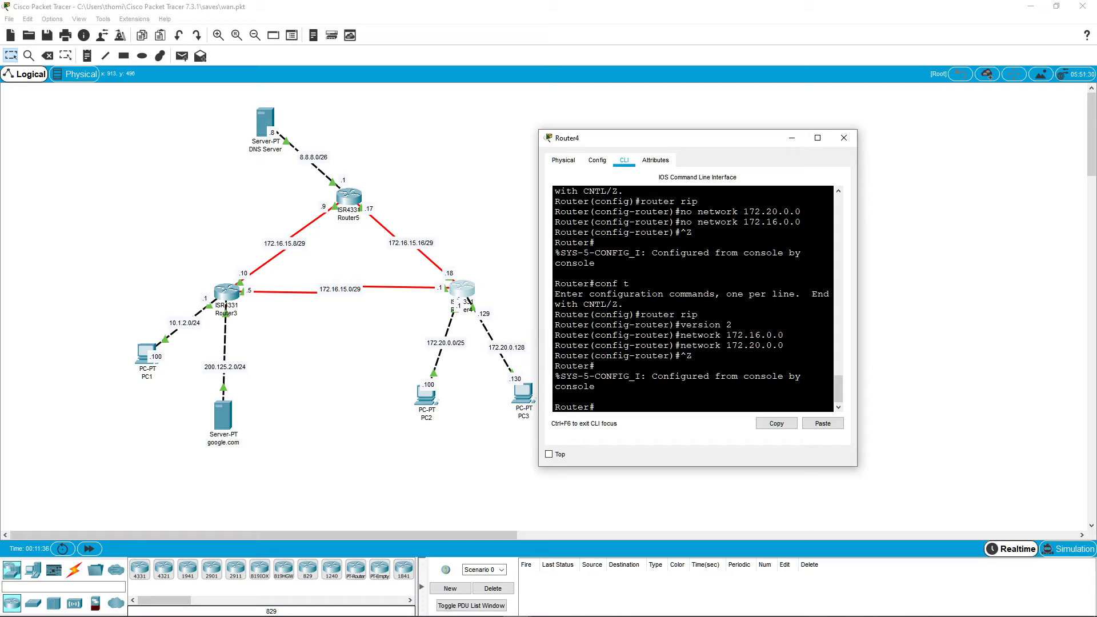
Run show ip protocols on Router4 and view the RIP network list in its graphical configuration.
text(show ip pro)
key(Tab)
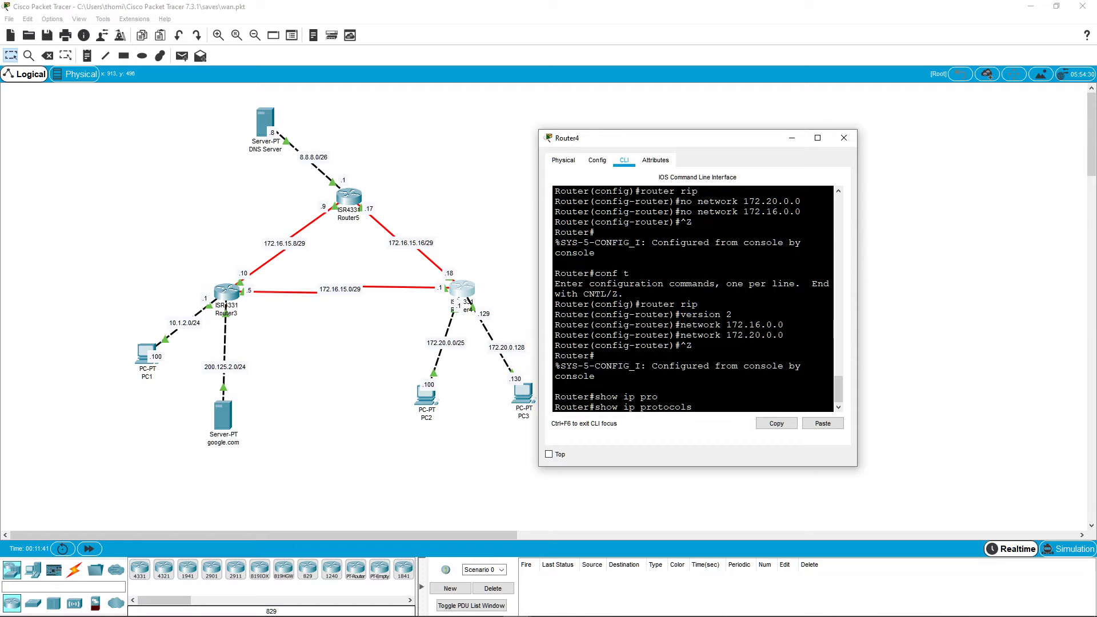
key(Return)
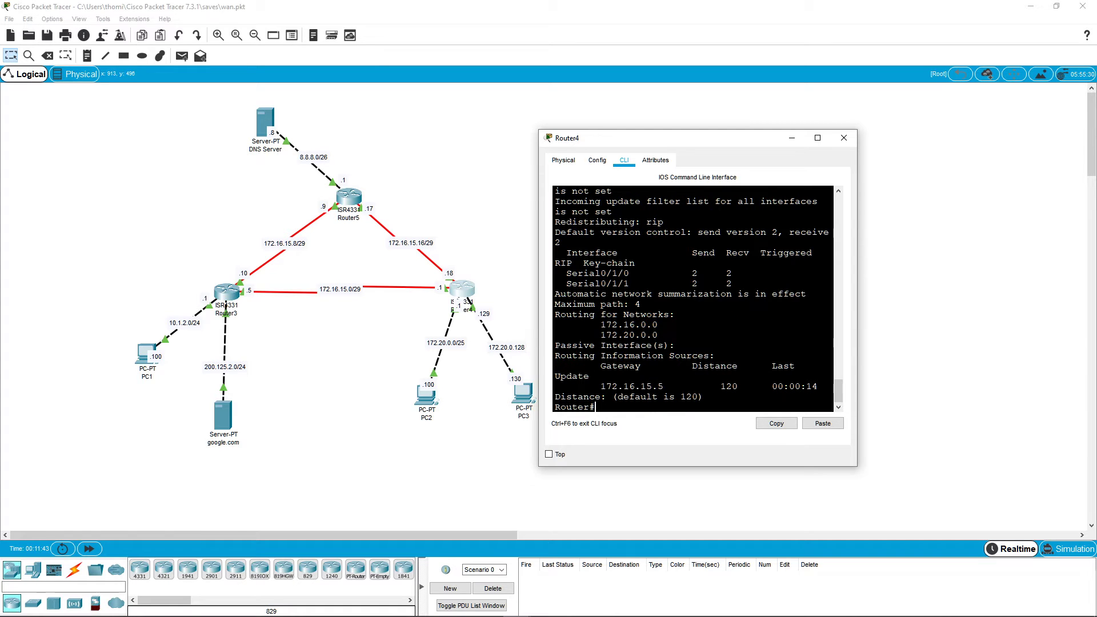
click(597, 160)
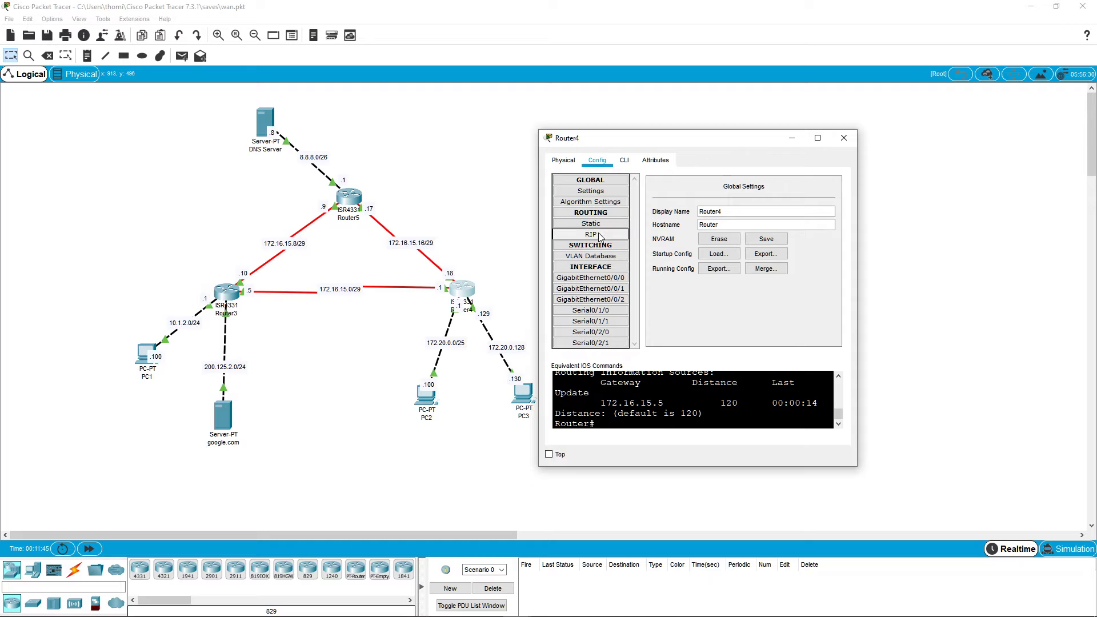
click(591, 234)
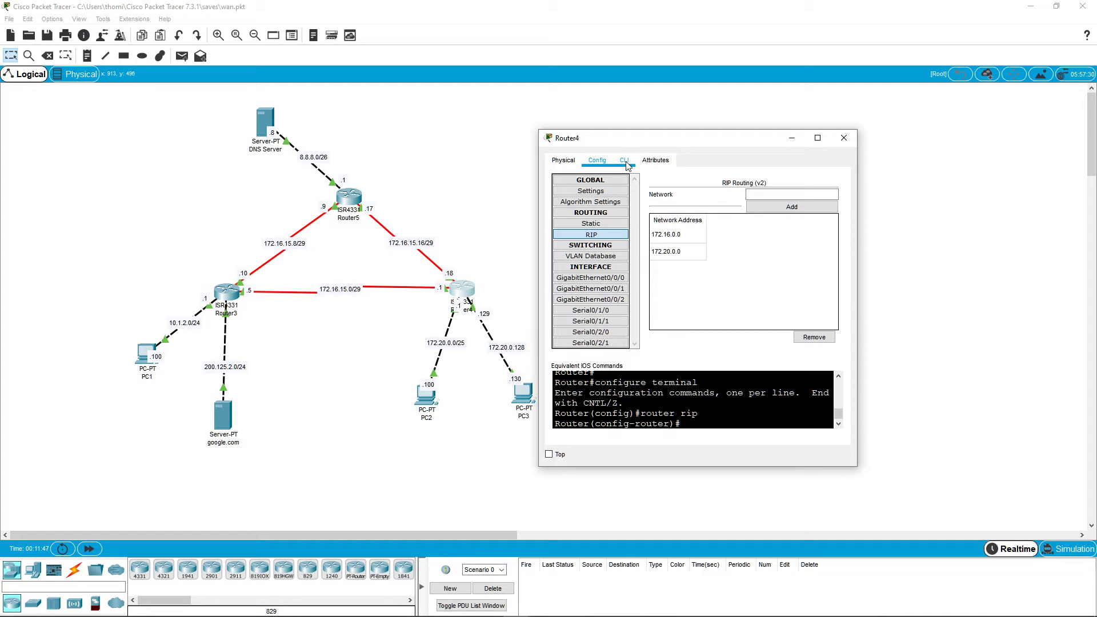
Examine the routed networks and the Serial0/1/0 and Serial0/1/1 entries in Router4's protocol output, and return to its RIP network list.
click(624, 160)
drag(600, 273, 658, 283)
click(658, 283)
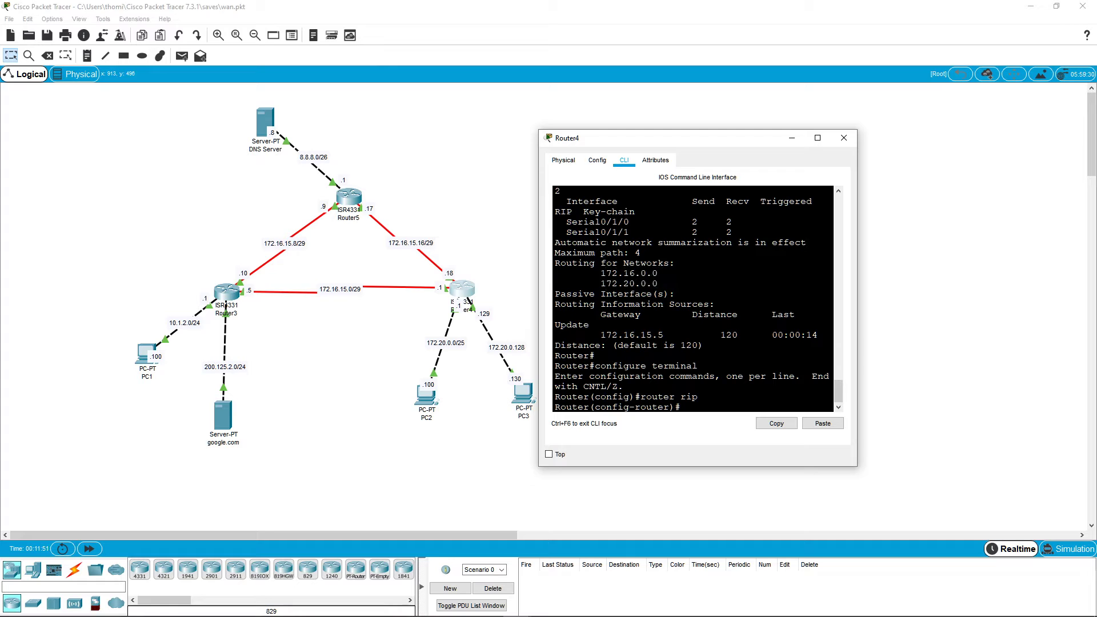
drag(561, 221, 648, 227)
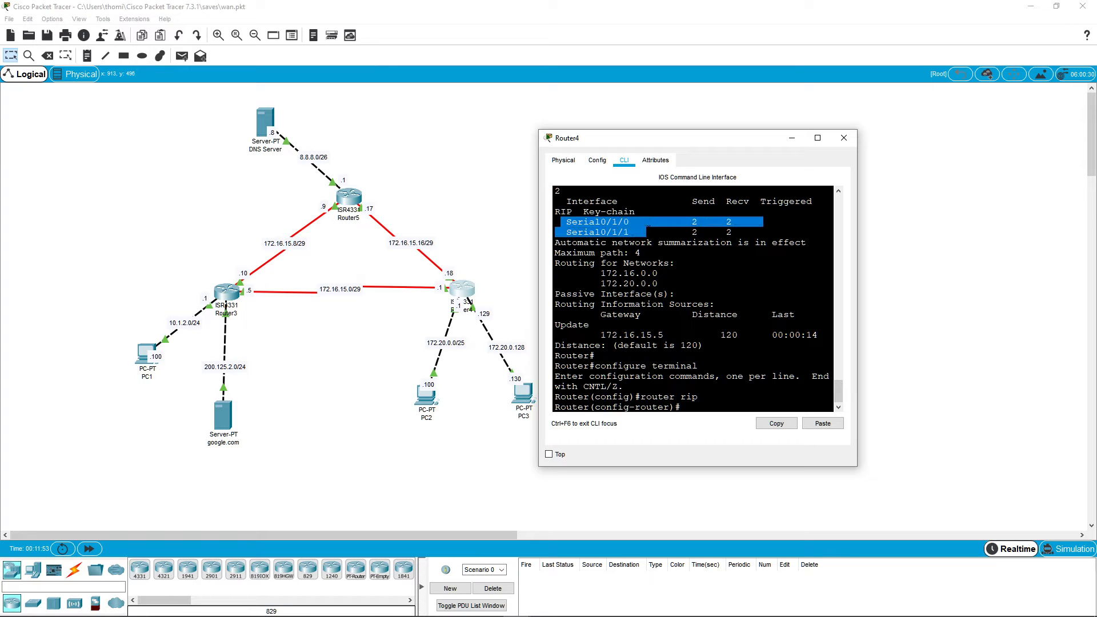
click(647, 231)
drag(566, 222, 629, 222)
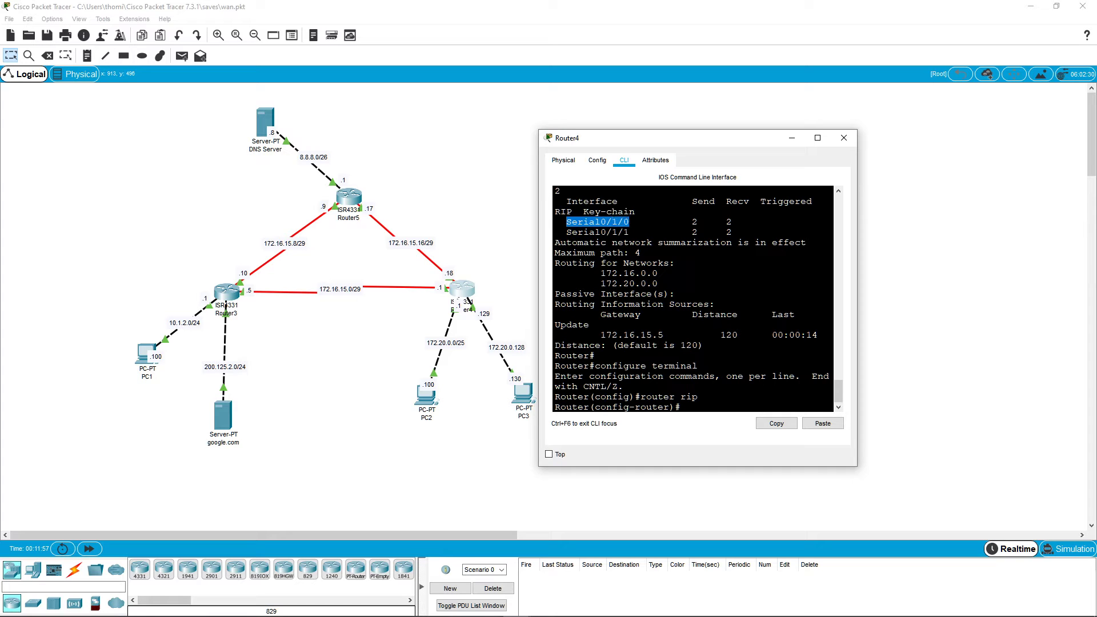
drag(566, 232, 629, 222)
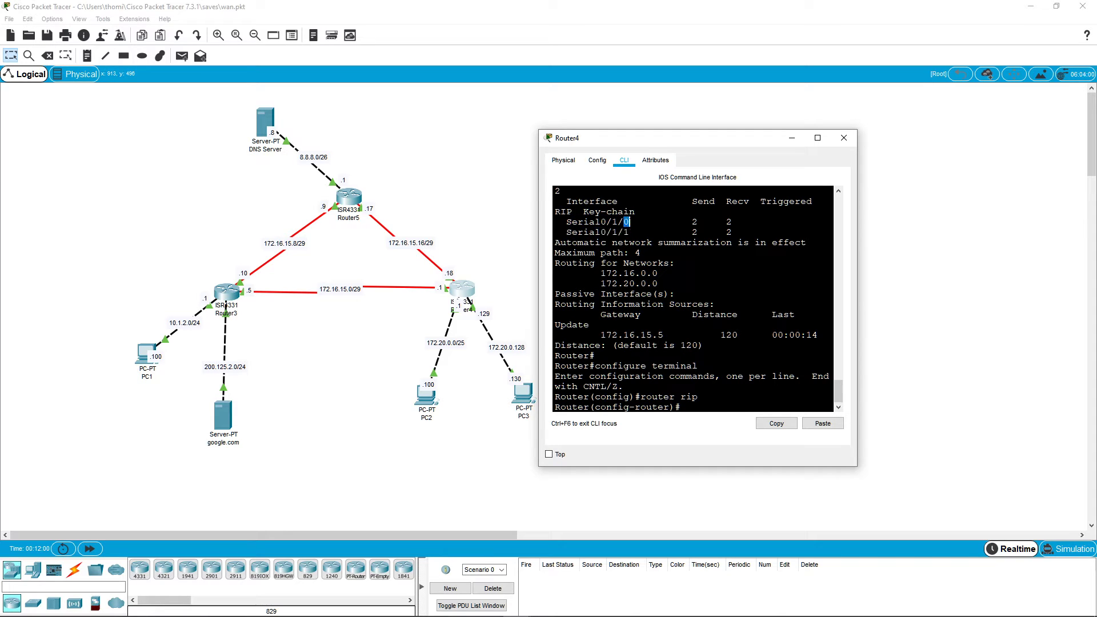
double_click(626, 232)
click(596, 159)
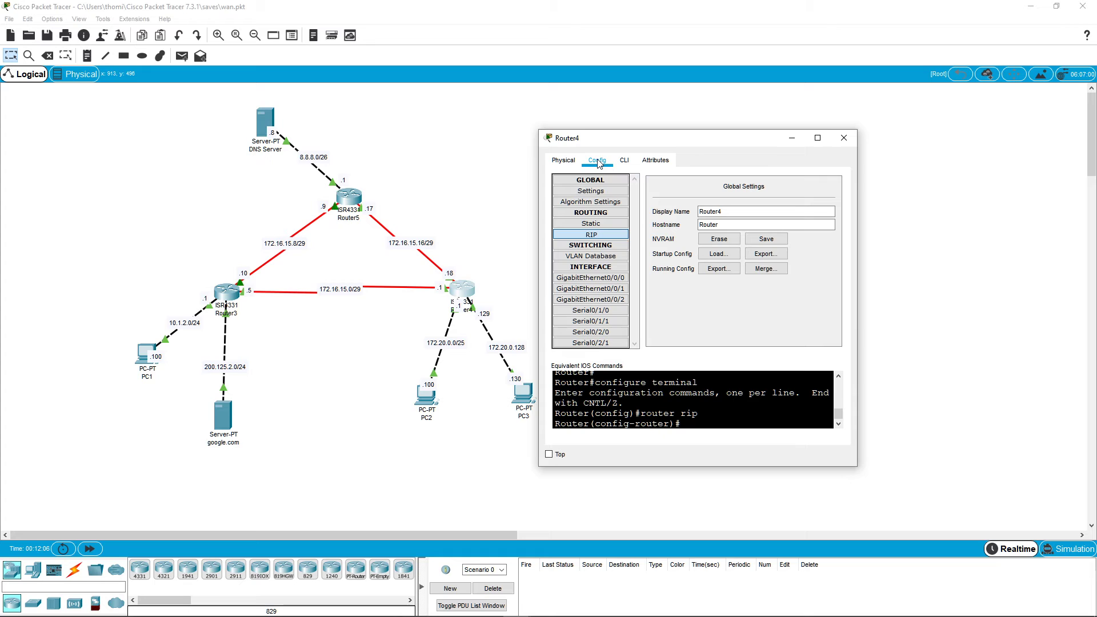
click(604, 236)
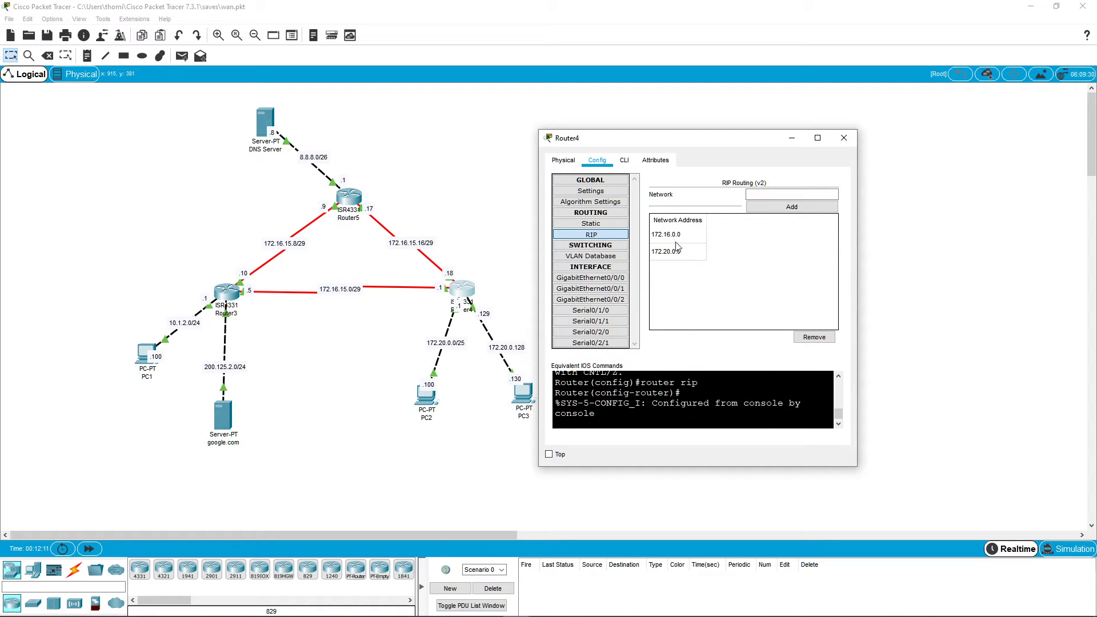
Close Router4's window, open Router5's command line and enter privileged EXEC mode.
click(844, 138)
click(349, 197)
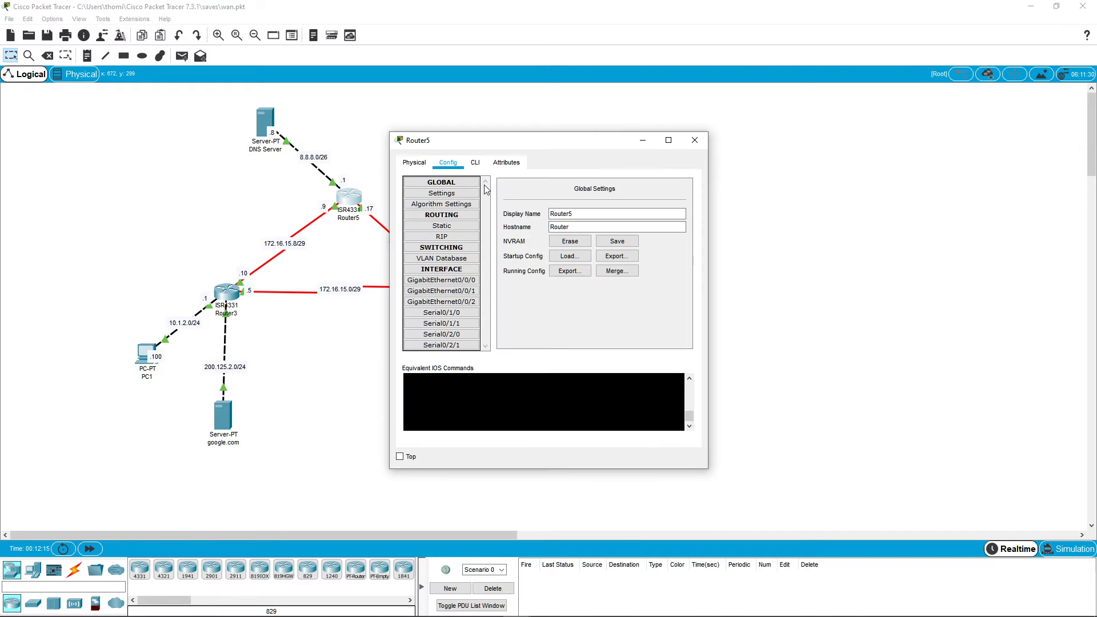
click(475, 162)
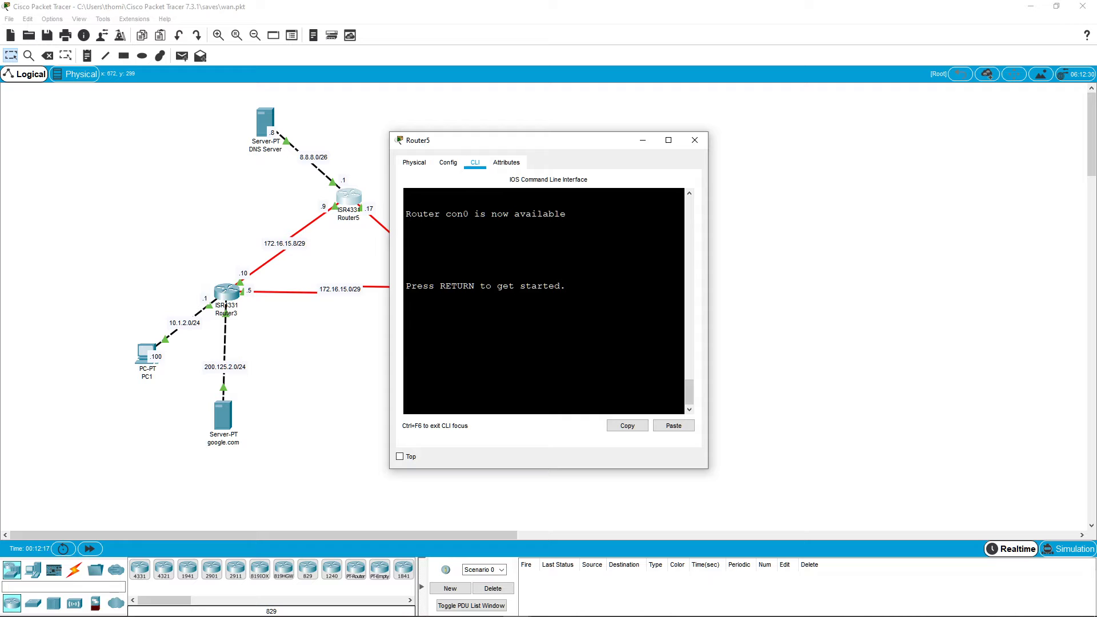
key(Return)
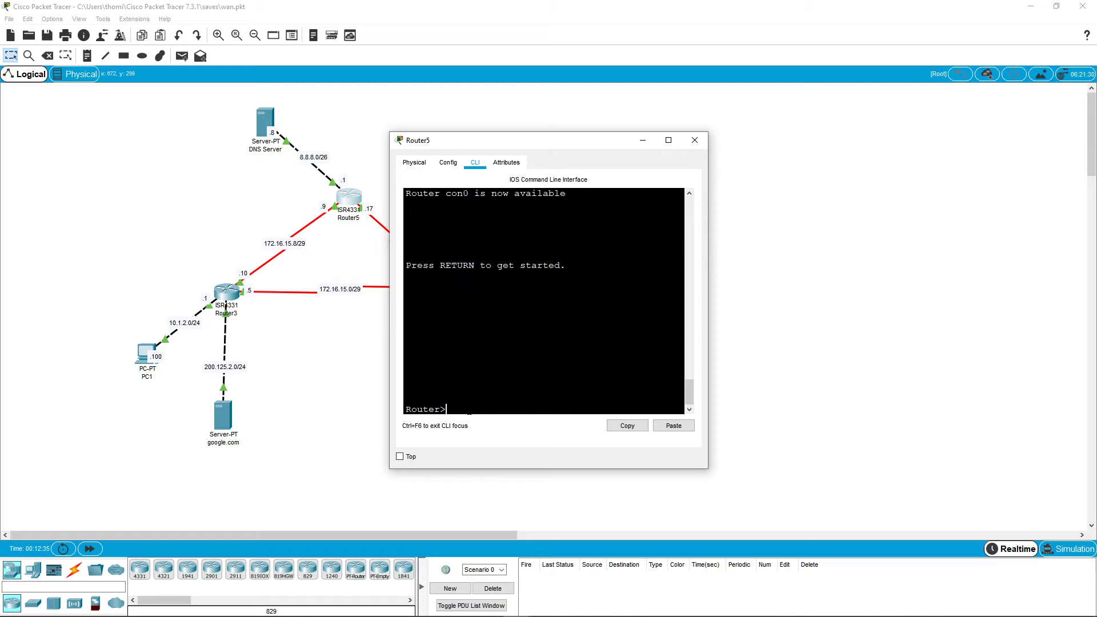
text(enable)
key(BackSpace)
key(BackSpace)
key(BackSpace)
key(BackSpace)
key(Return)
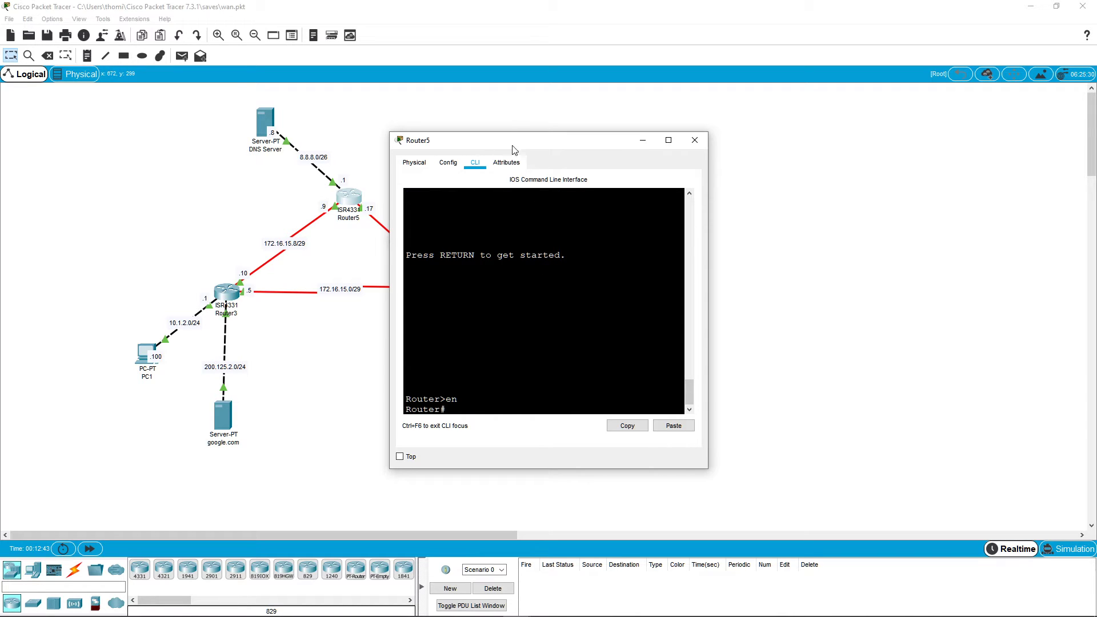
Enter RIP configuration on Router5 and set it to version 2, with the router window moved clear of the topology.
drag(511, 143, 672, 94)
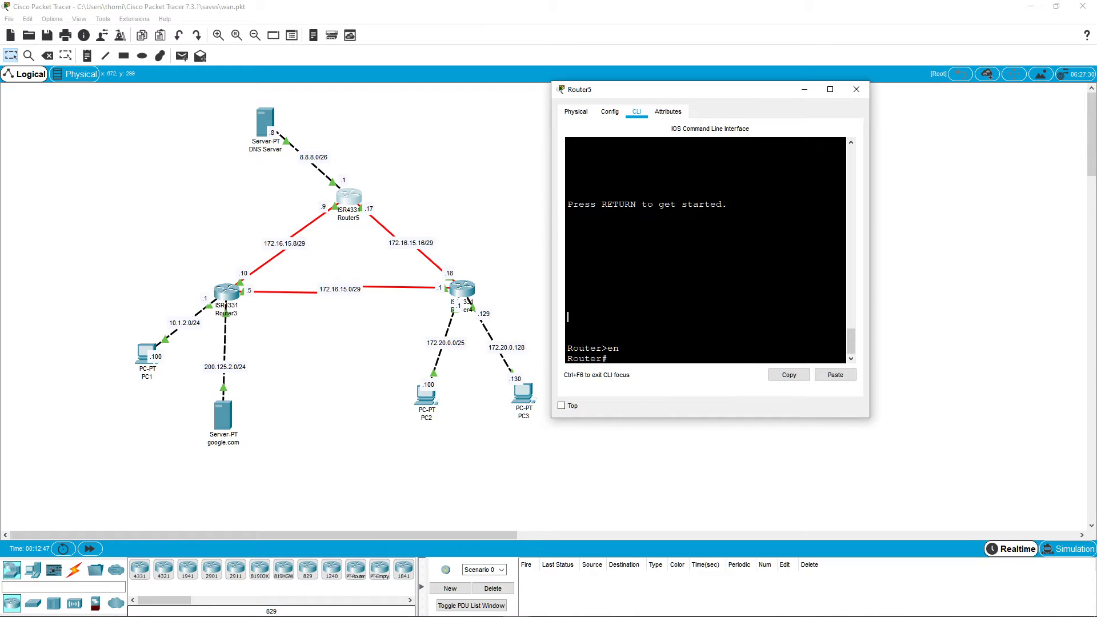
text(conf t)
key(Return)
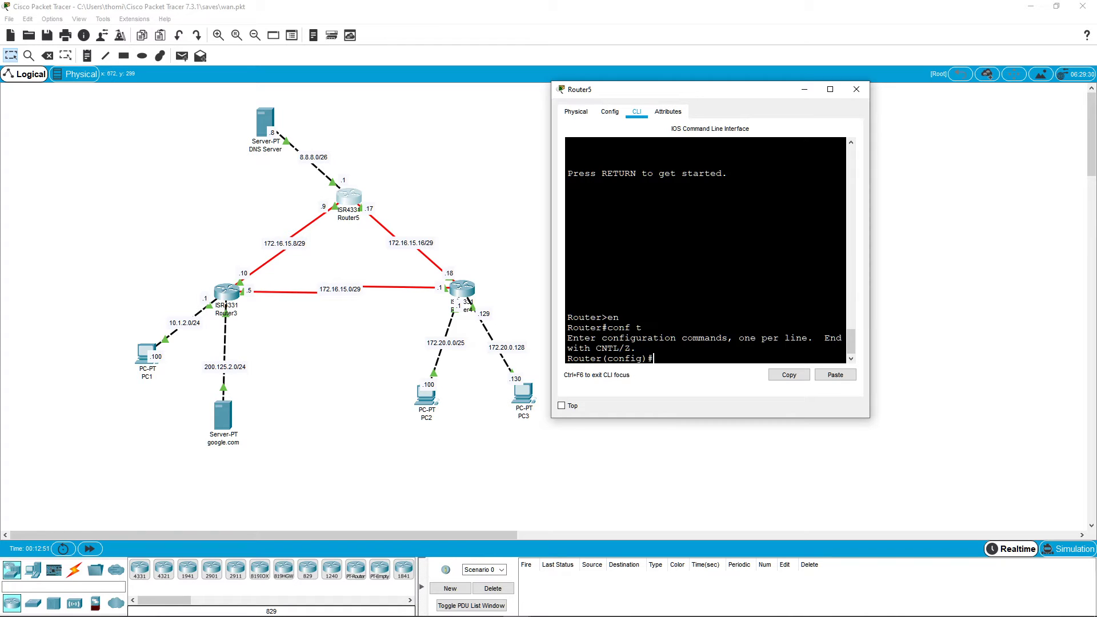
text(router rip)
key(Return)
text(version2)
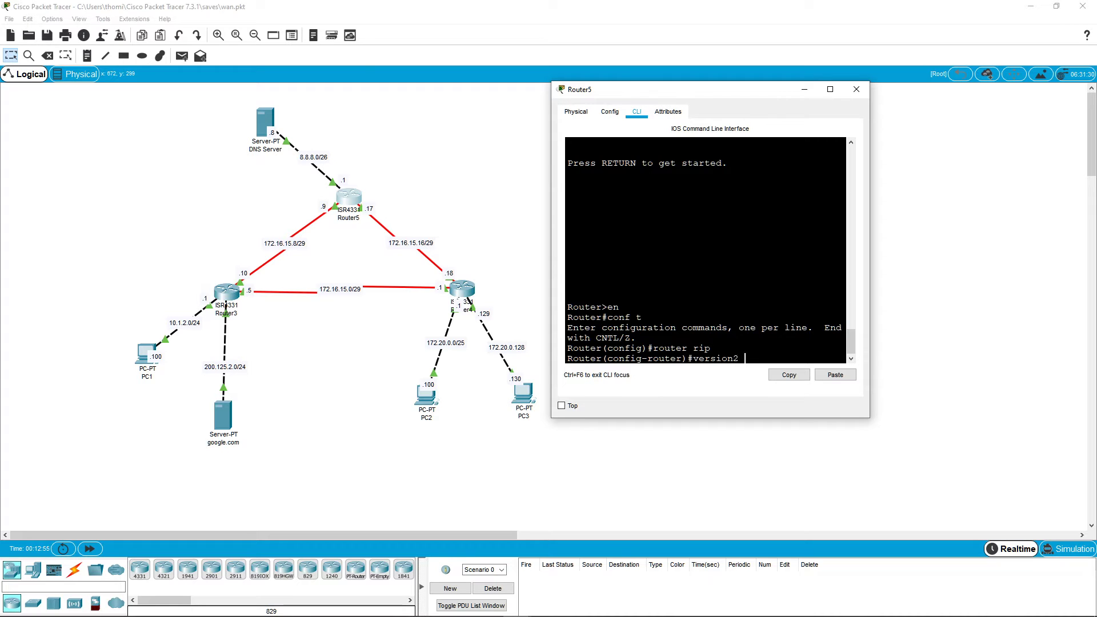
key(Return)
key(Up)
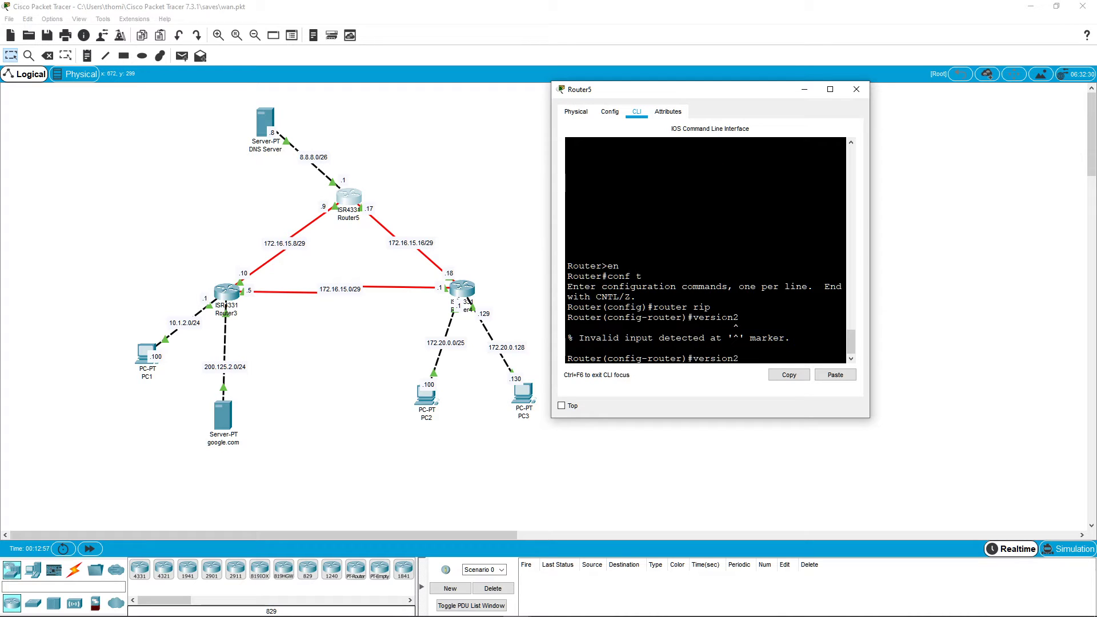
key(BackSpace)
key(Return)
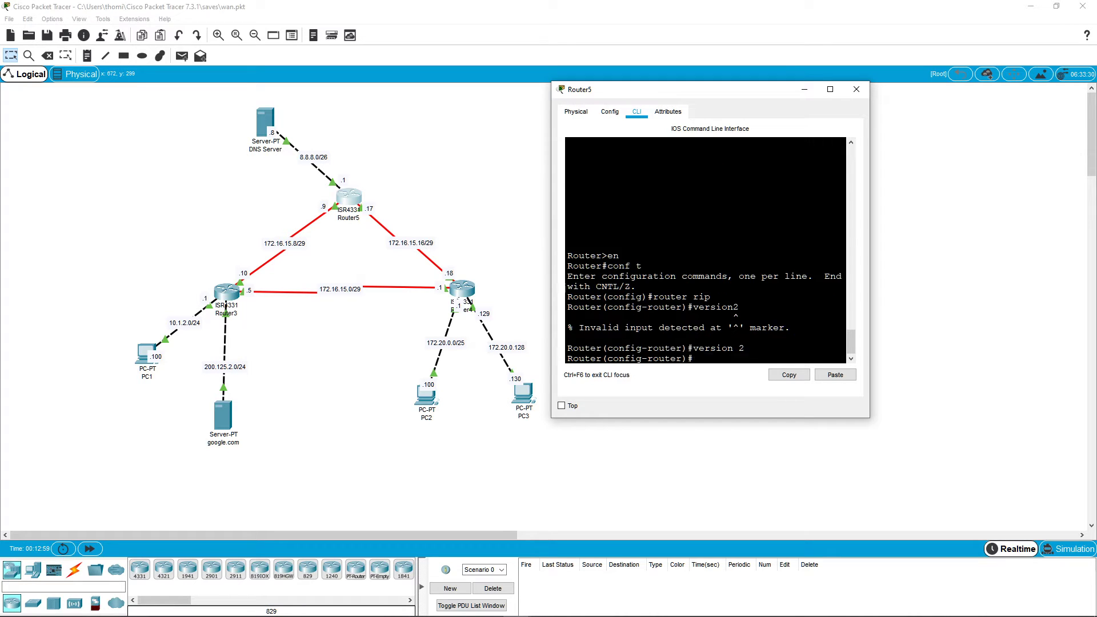
Add network 172.16.0.0 to Router5's RIP configuration.
text(netwok)
text(rk)
text( 172.16.15)
key(BackSpace)
key(BackSpace)
text(0.0)
key(Return)
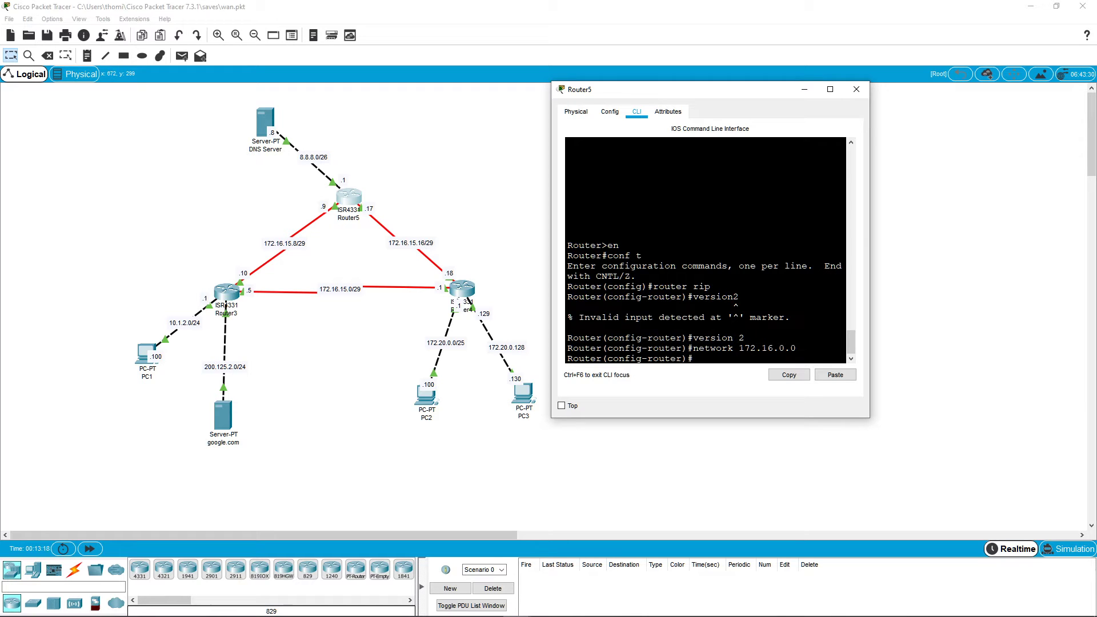
Add network 8.8.8.0 to Router5's RIP configuration and exit to privileged EXEC mode.
text(netw)
text(ork 8.8.8.0)
key(Return)
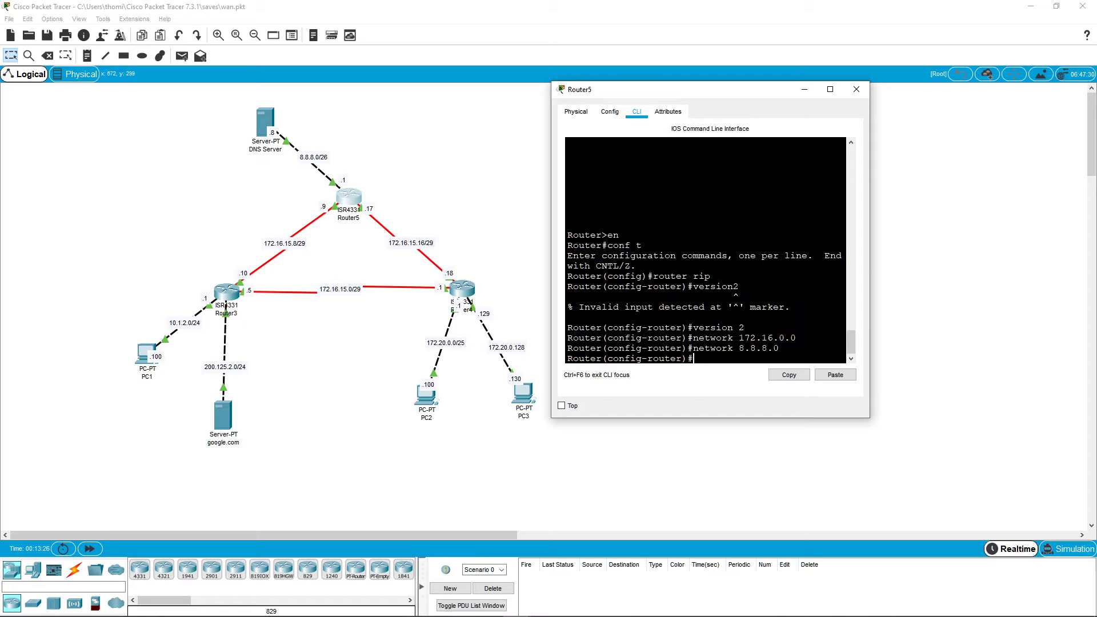
key(ctrl+z)
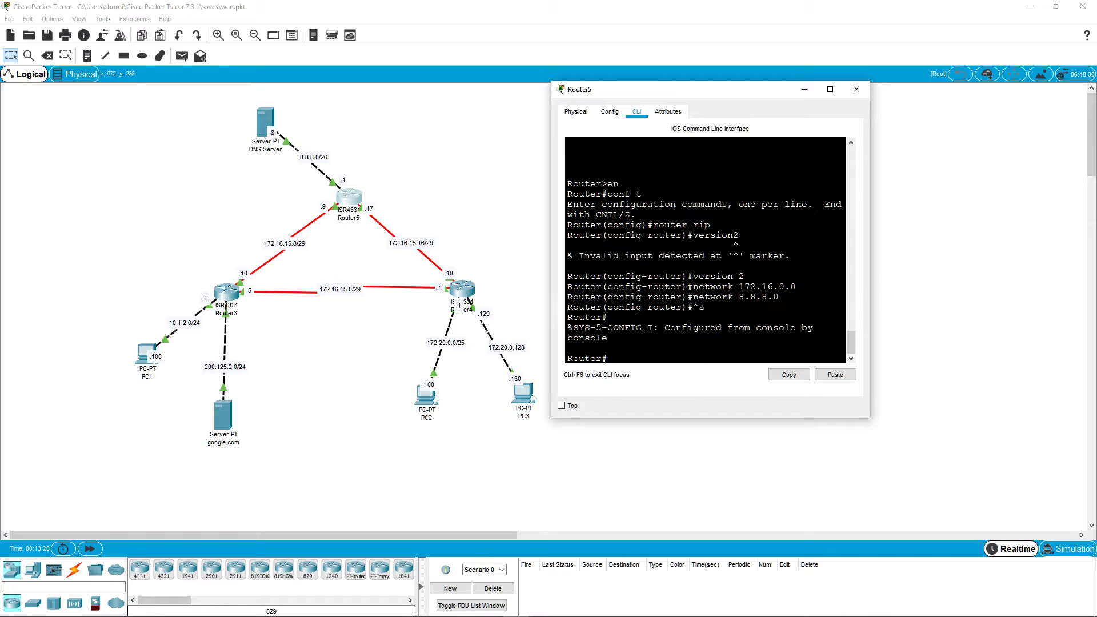
Run show ip protocols on Router5 and examine the networks listed under Routing for Networks.
text(show ip pro)
key(Return)
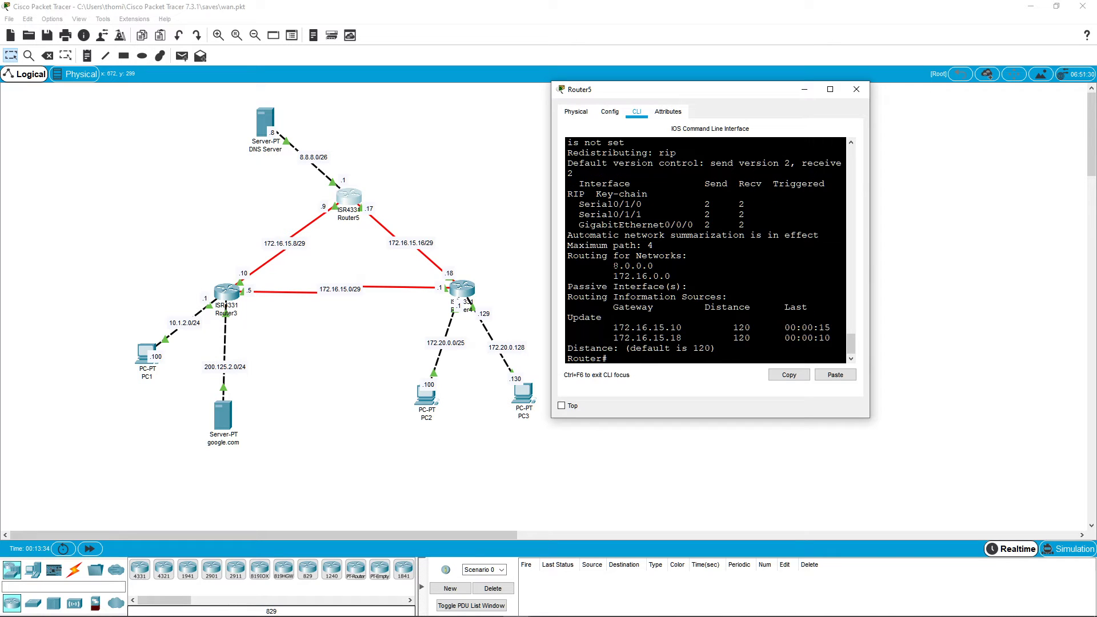
drag(615, 267, 671, 277)
click(605, 286)
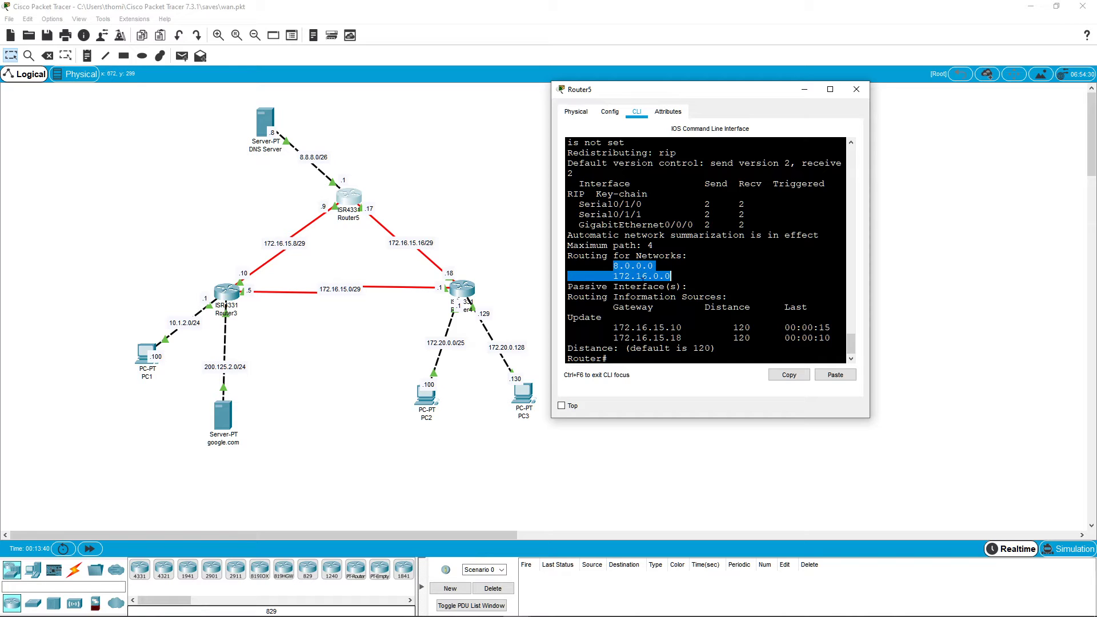
click(626, 297)
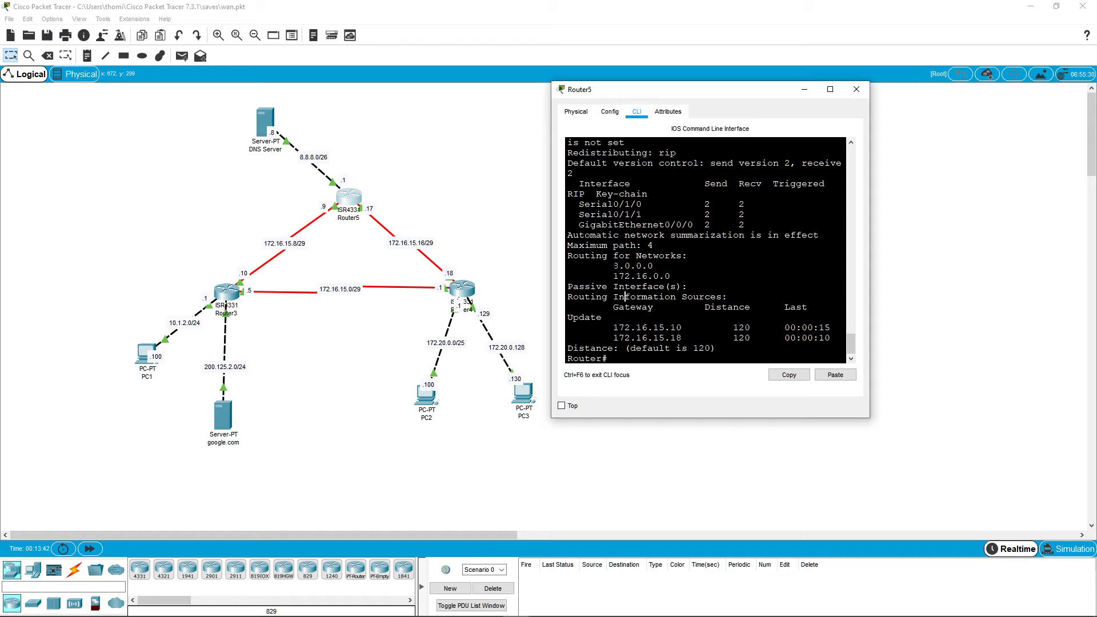
drag(612, 266, 687, 287)
click(688, 287)
Run show ip route on Router5 and widen its window so the routing table entries fit on single lines.
text(show ip route)
key(Return)
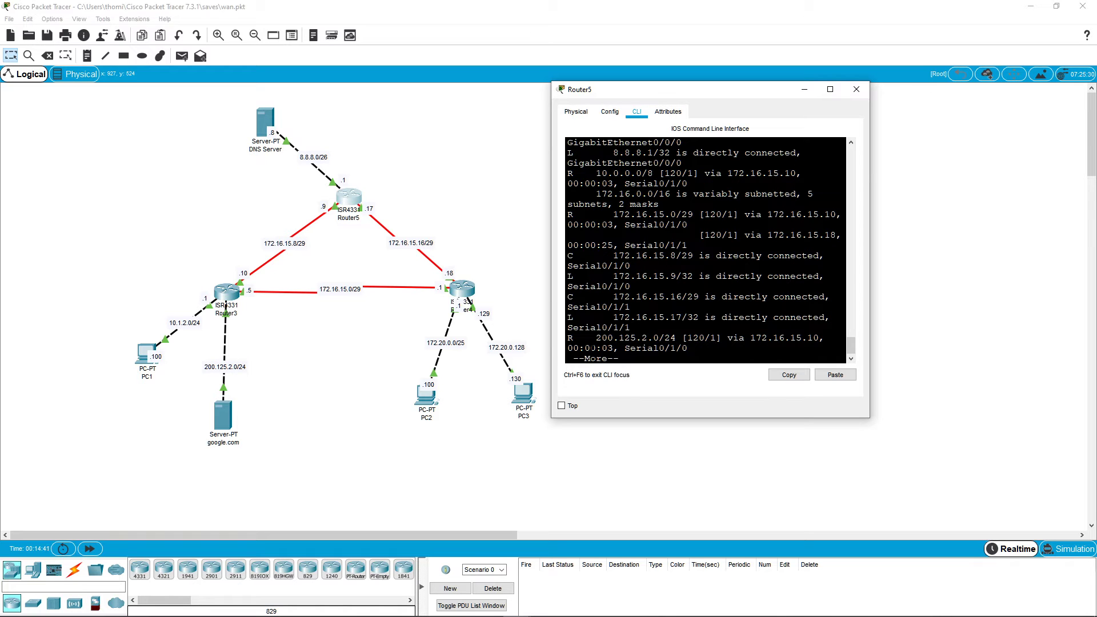
drag(551, 291, 382, 291)
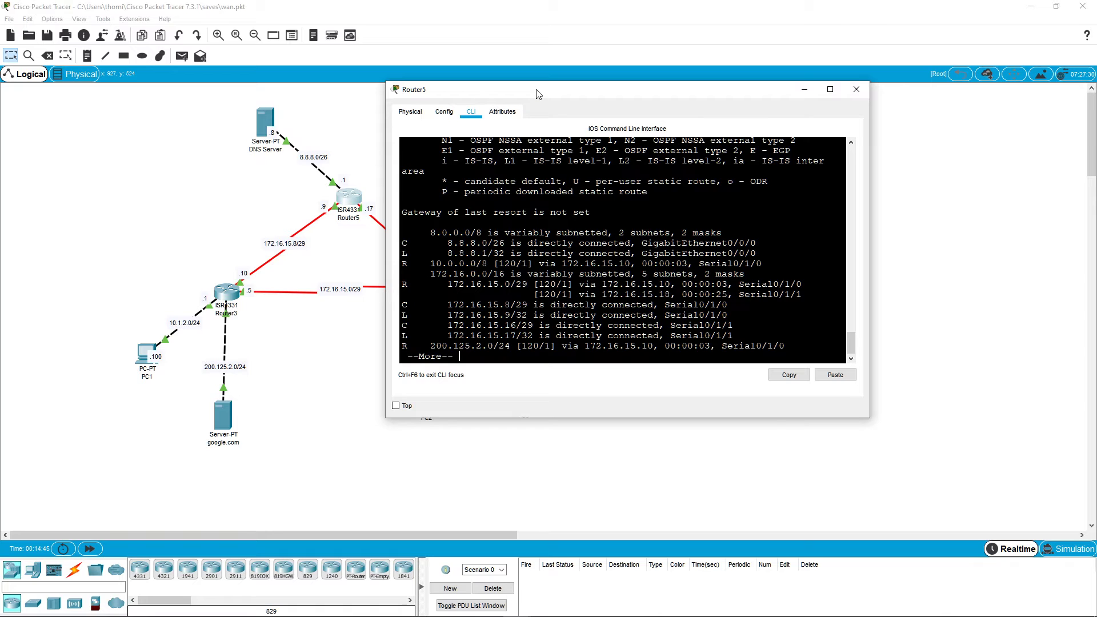
drag(537, 94, 554, 143)
drag(867, 386, 871, 395)
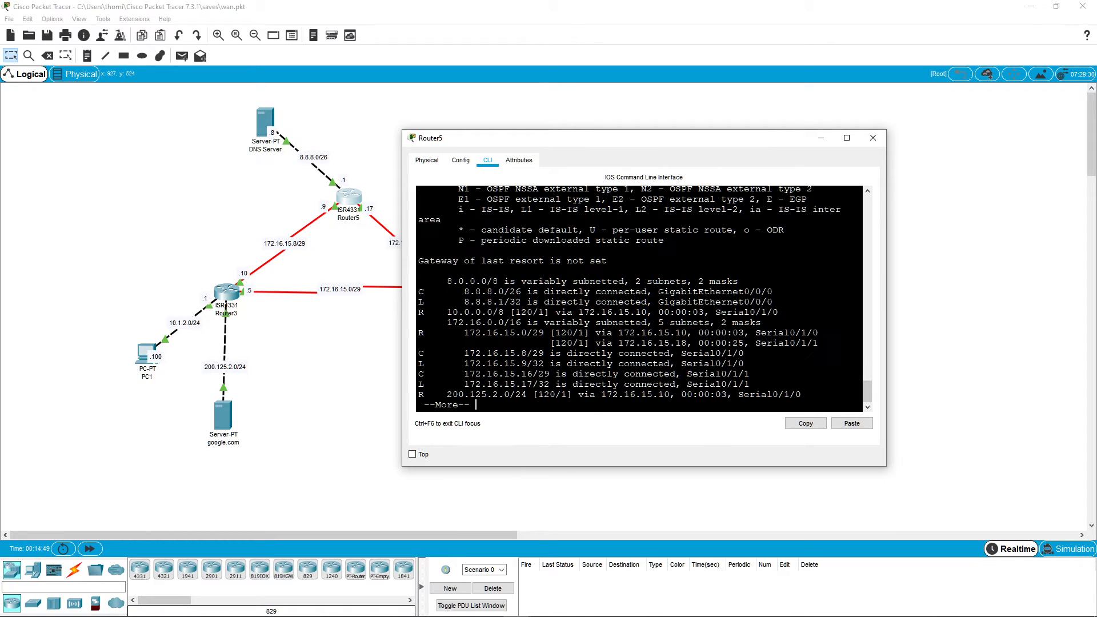
Examine the RIP code, destination network and administrative distance and metric of Router5's route to 10.0.0.0/8.
double_click(421, 312)
drag(515, 312, 532, 312)
click(539, 312)
click(533, 312)
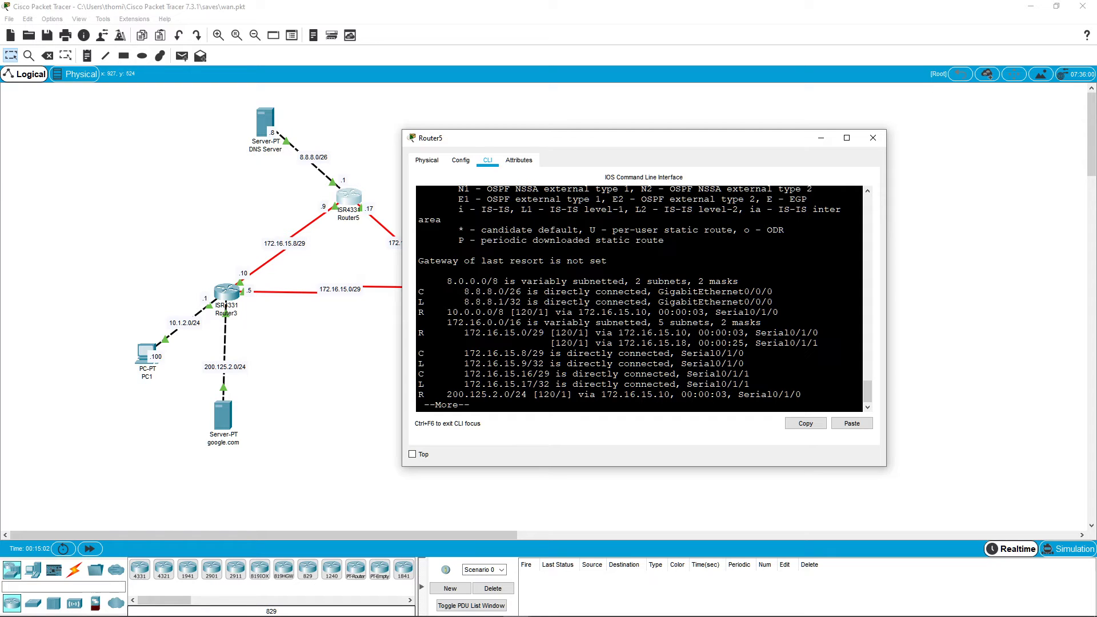
drag(516, 312, 532, 312)
click(532, 312)
click(532, 312)
drag(446, 312, 503, 312)
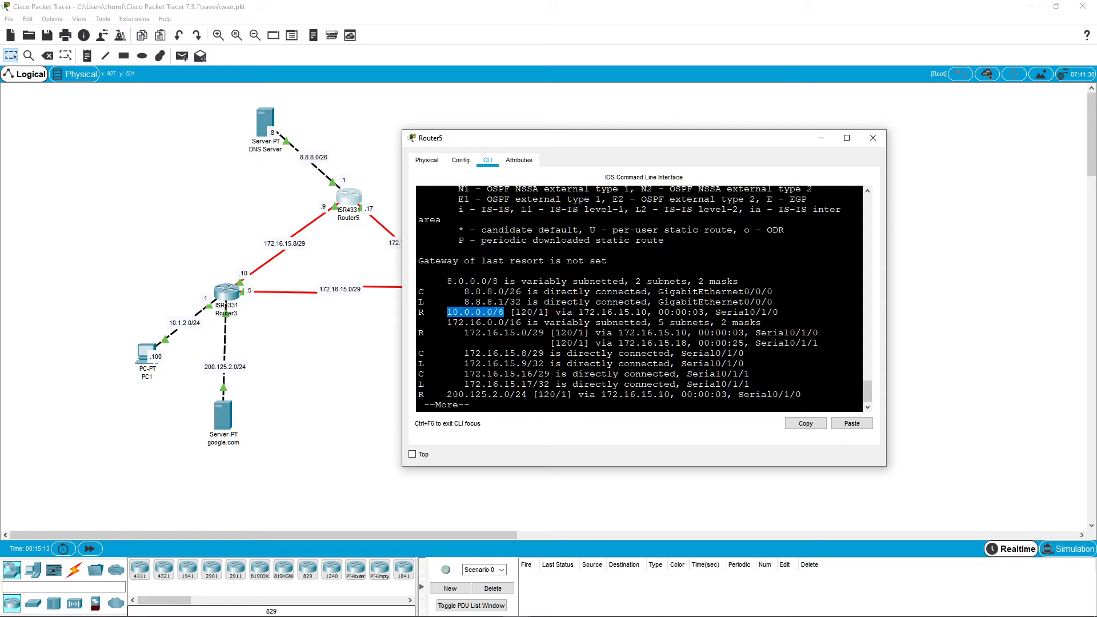
click(504, 313)
drag(516, 312, 532, 313)
click(528, 312)
drag(447, 312, 546, 312)
click(553, 343)
Examine the update timer, next hop and outgoing interface of the RIP route to 10.0.0.0/8.
double_click(423, 312)
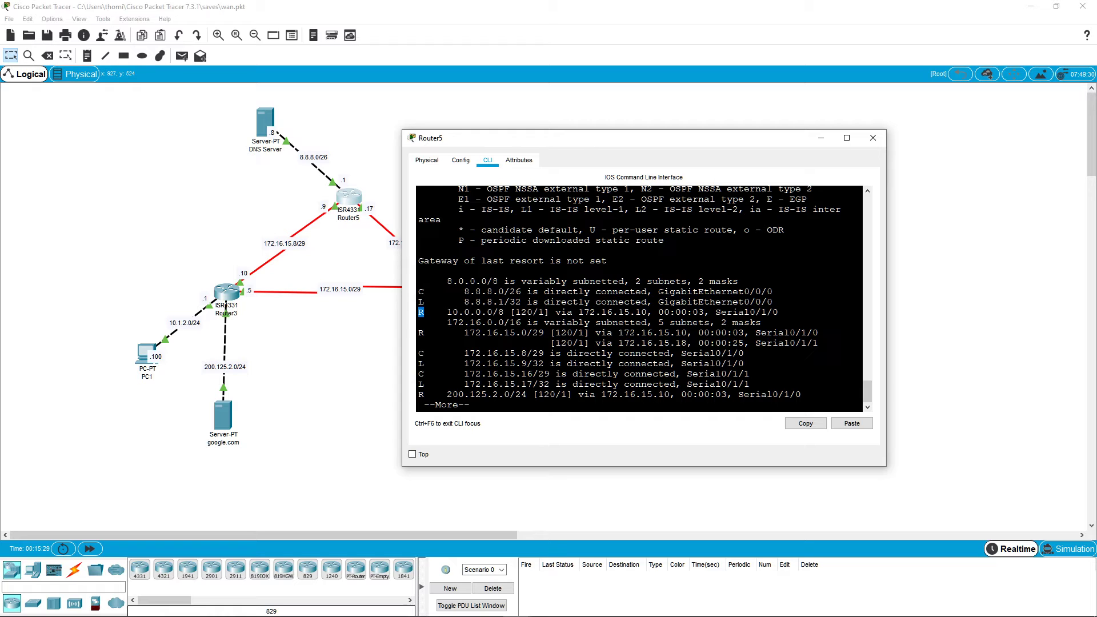
double_click(697, 312)
click(706, 312)
double_click(698, 312)
click(700, 322)
double_click(695, 312)
click(694, 312)
drag(441, 312, 780, 312)
click(738, 322)
drag(693, 311, 705, 312)
click(688, 322)
double_click(421, 312)
click(422, 312)
drag(449, 312, 599, 322)
click(599, 322)
Examine the two next-hop paths of the RIP route to 172.16.15.0/29 and close Router5's window.
double_click(421, 332)
drag(421, 333, 727, 342)
click(727, 343)
drag(421, 332, 630, 343)
click(641, 364)
click(873, 138)
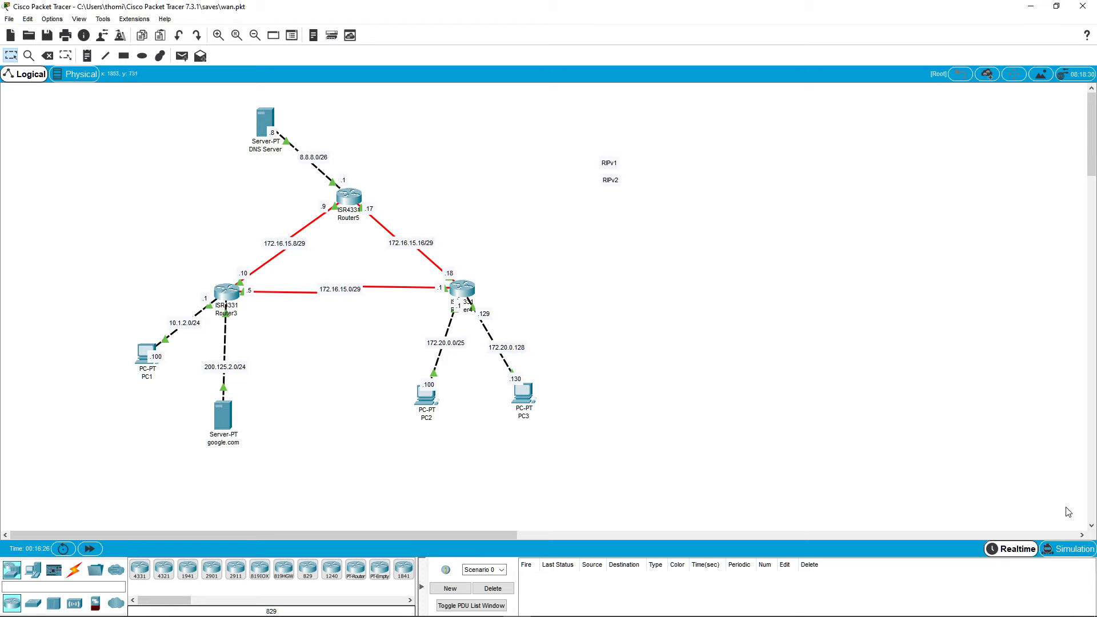
Switch to Simulation mode and try to start a simple PDU from PC2.
click(1071, 550)
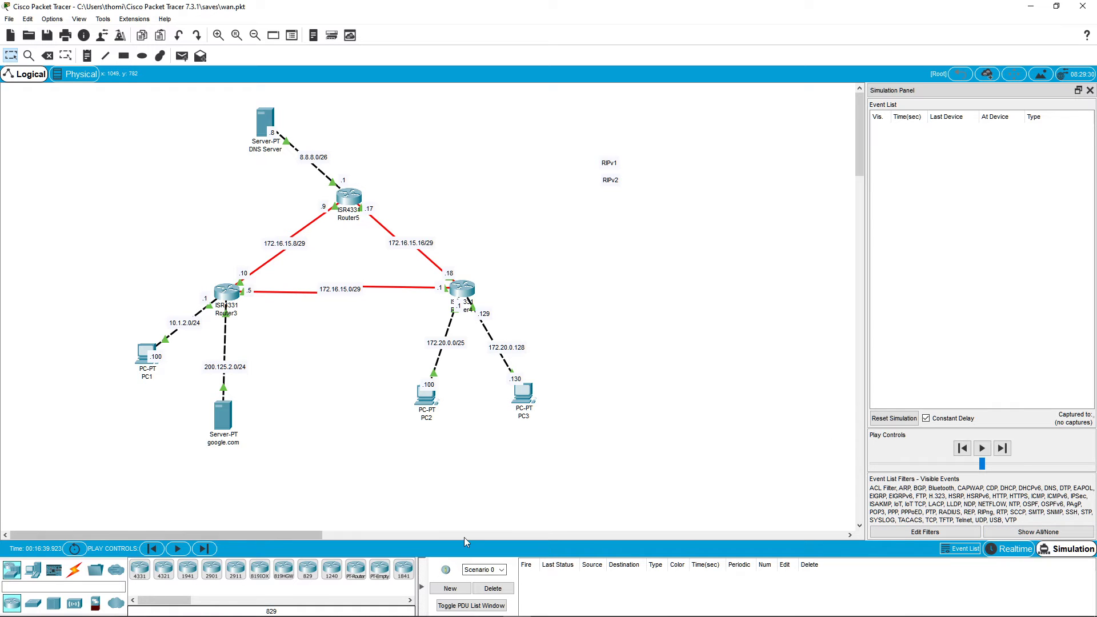
click(181, 59)
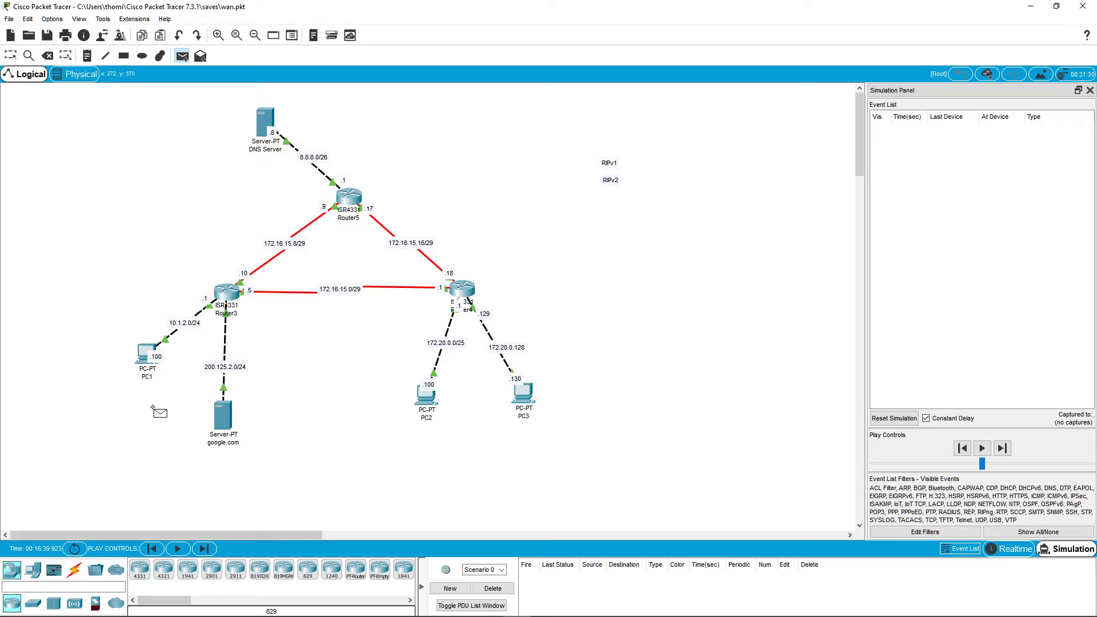
click(426, 396)
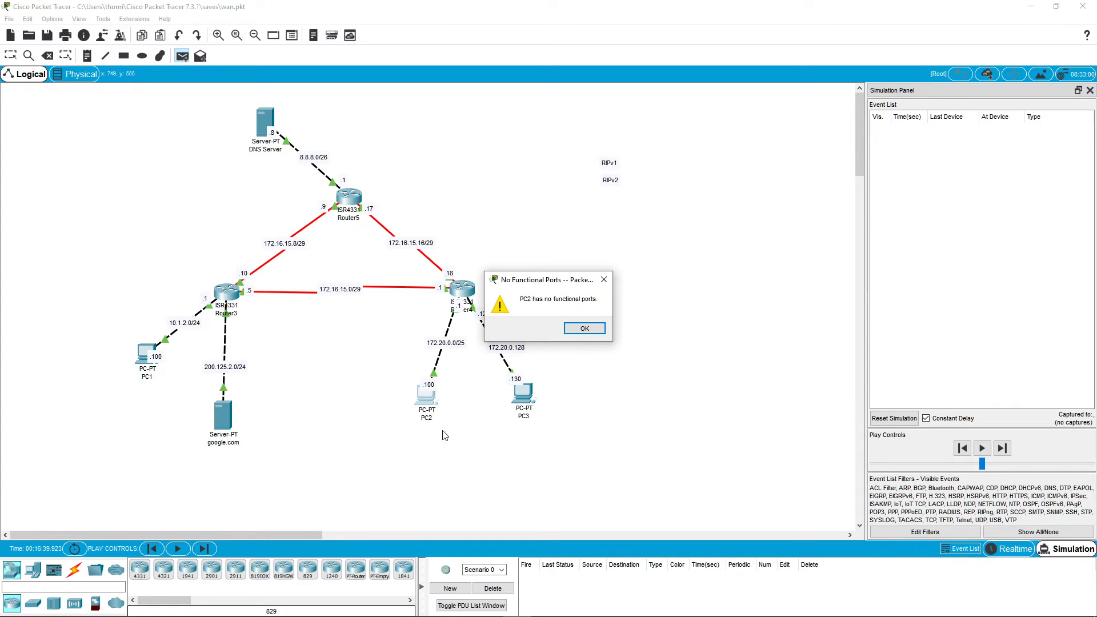
click(584, 328)
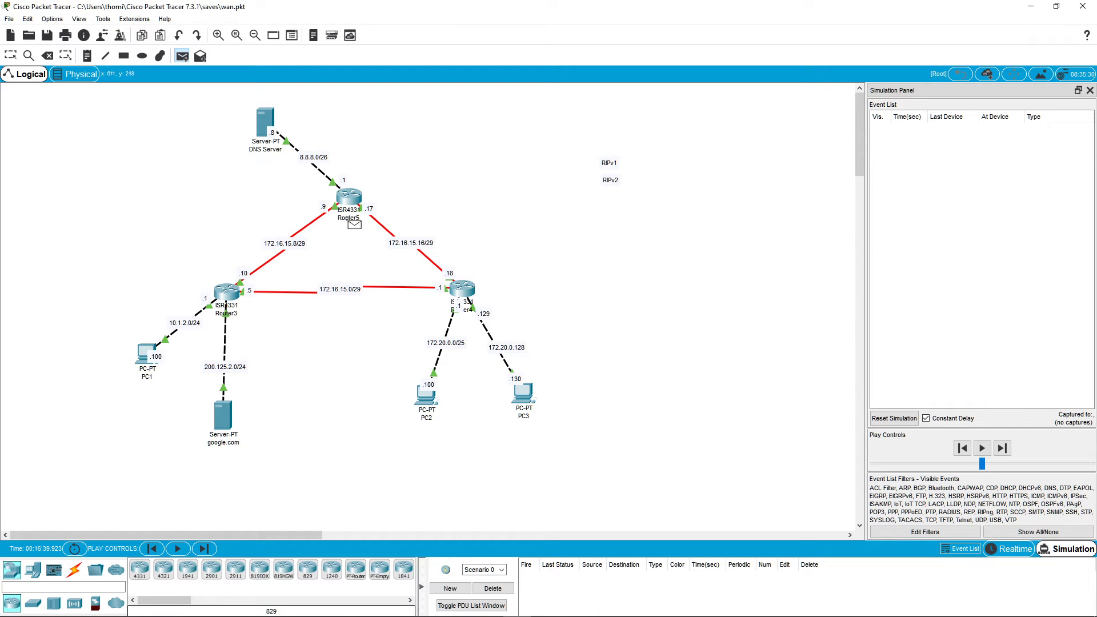
click(146, 361)
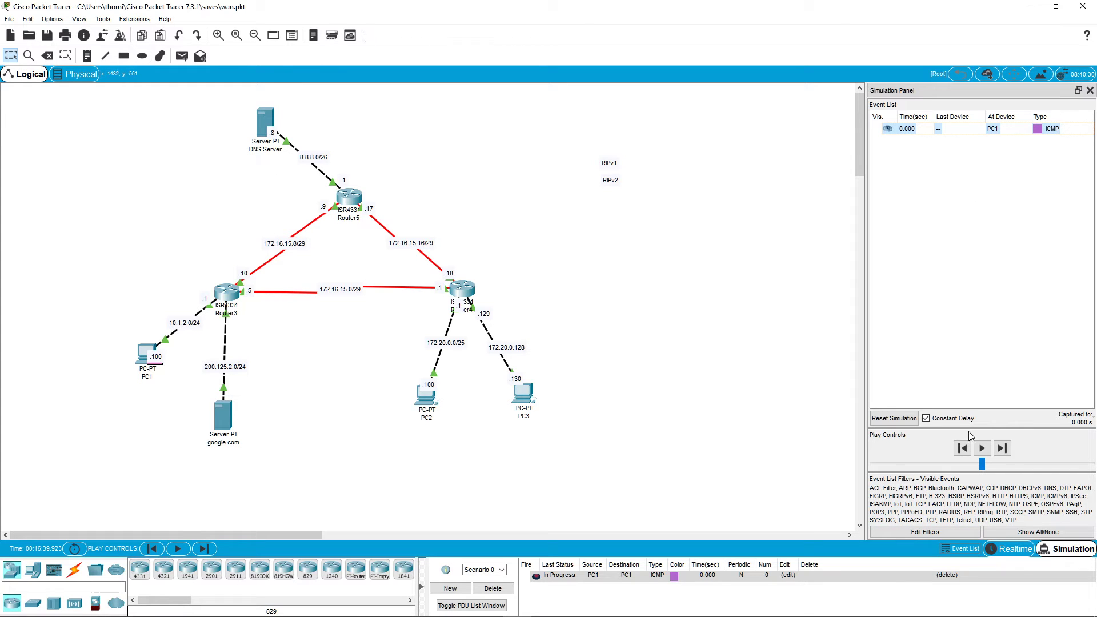
click(893, 418)
click(492, 589)
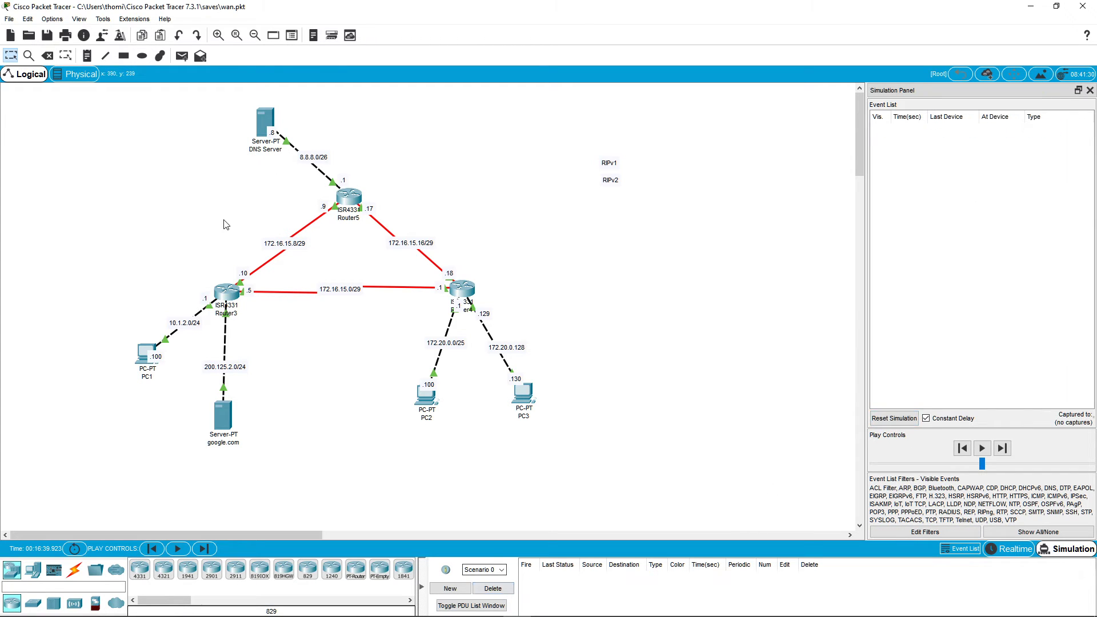
click(177, 59)
key(Escape)
Review PC1's static IPv4 address, subnet mask, default gateway and DNS server in its IP configuration.
click(150, 352)
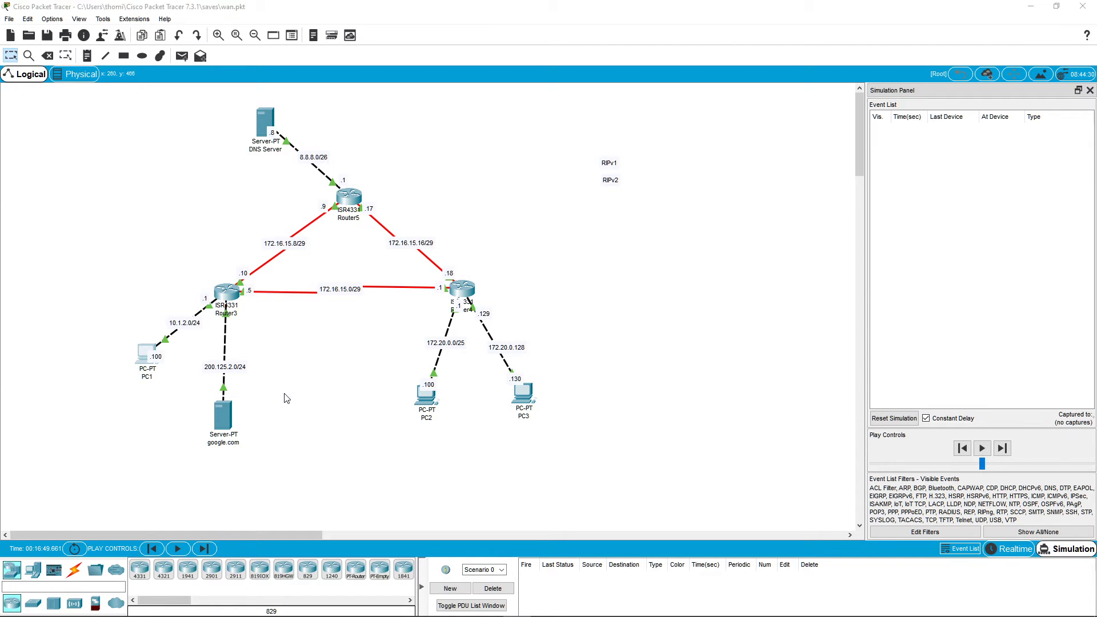
click(480, 163)
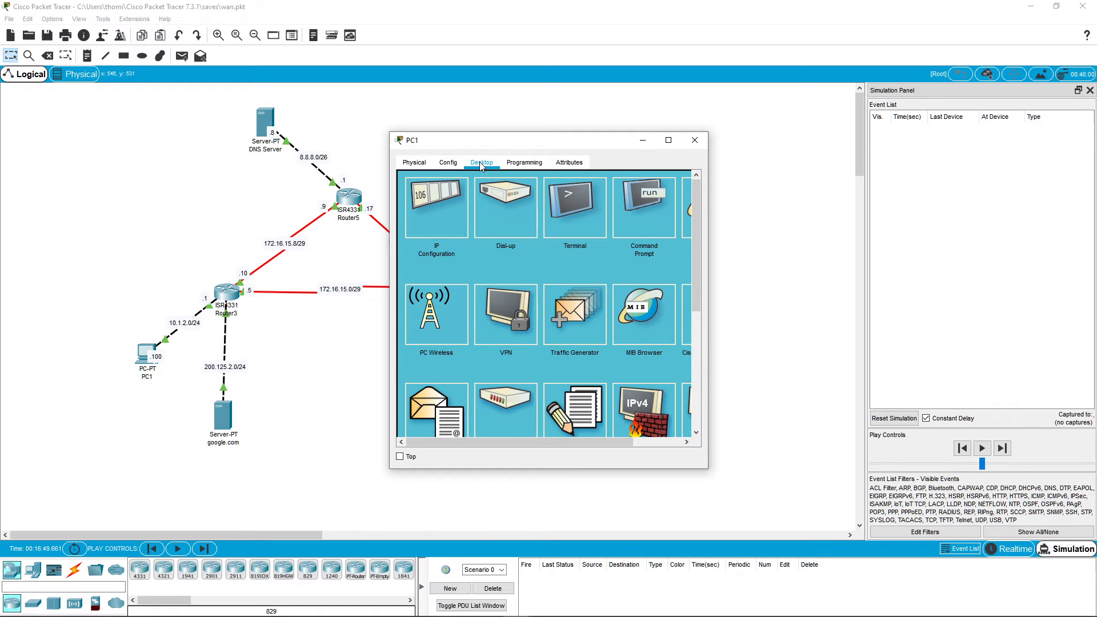
click(426, 211)
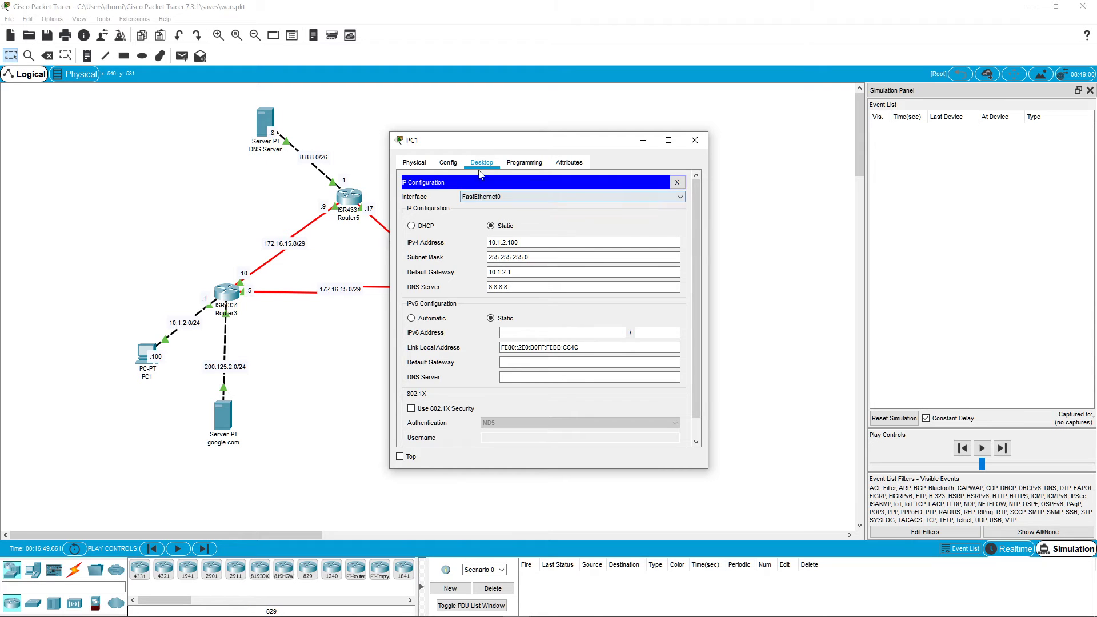
click(450, 163)
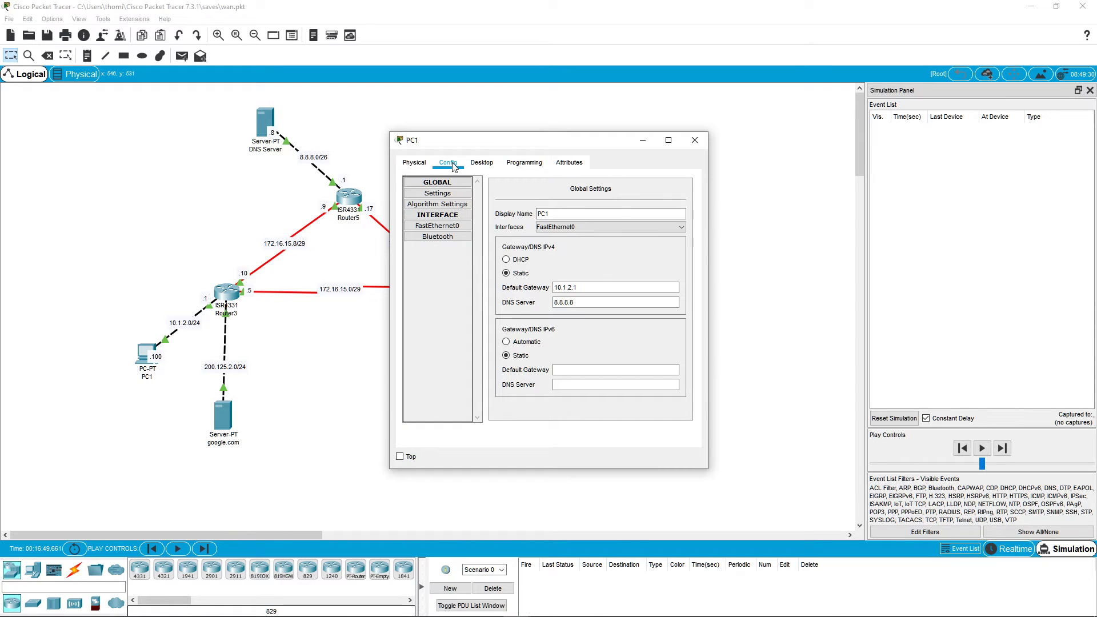
click(482, 163)
click(514, 166)
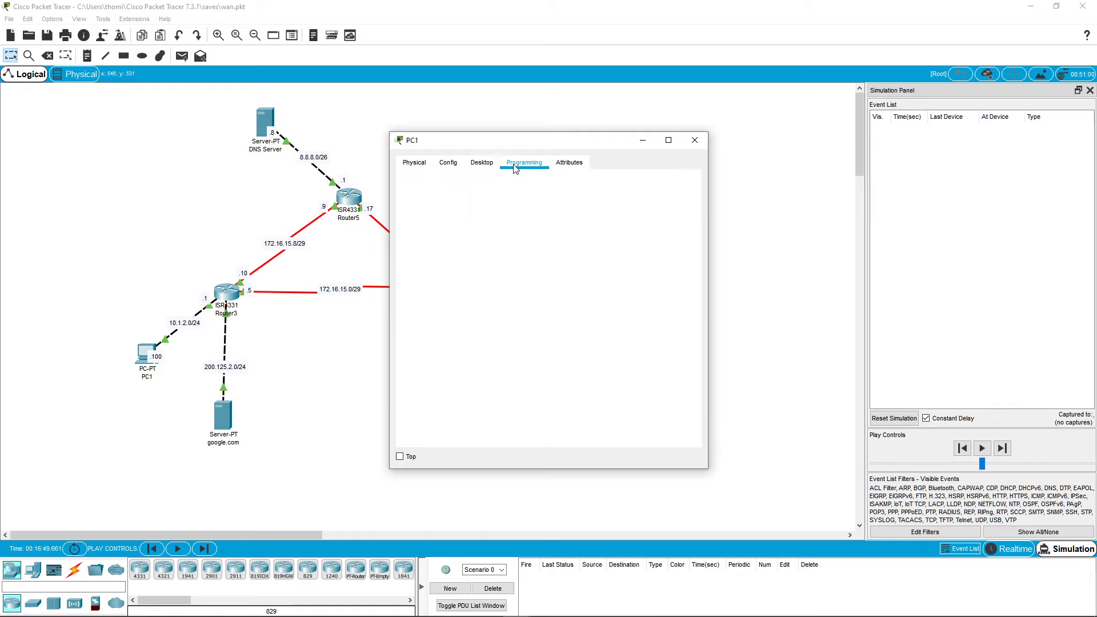
click(495, 166)
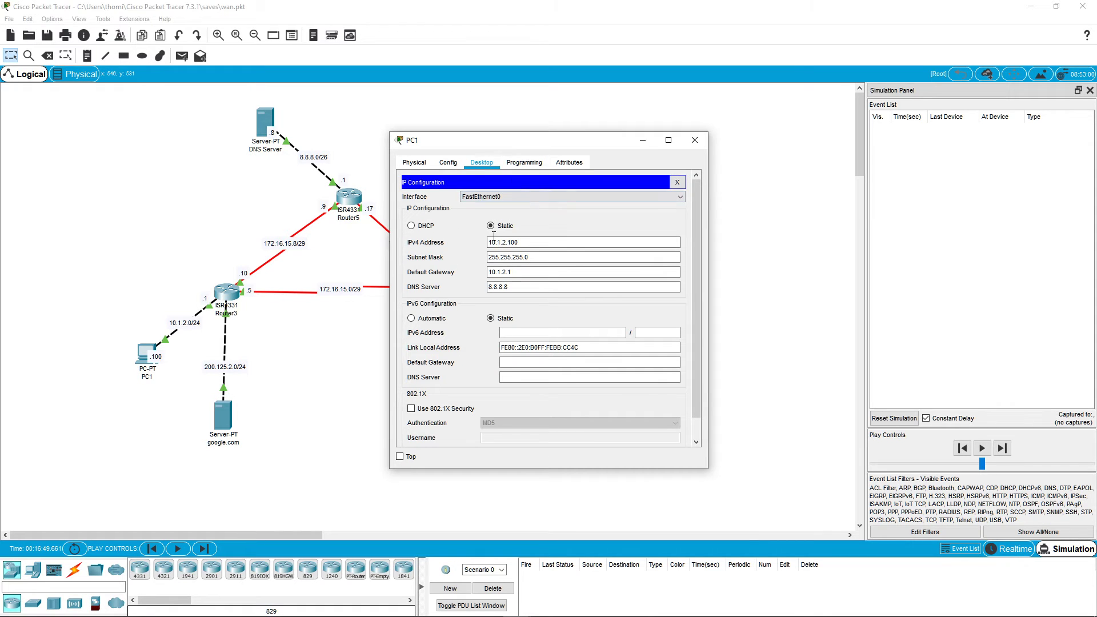
Check PC1's global settings and its FastEthernet0 address and subnet mask, and close the PC1 window.
click(415, 164)
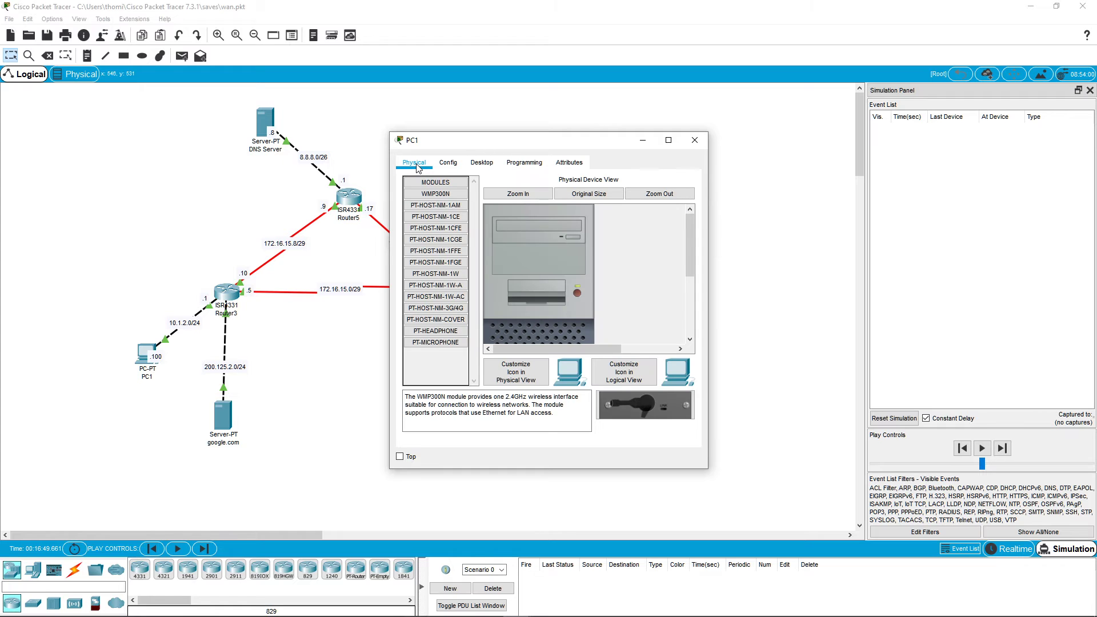
click(447, 165)
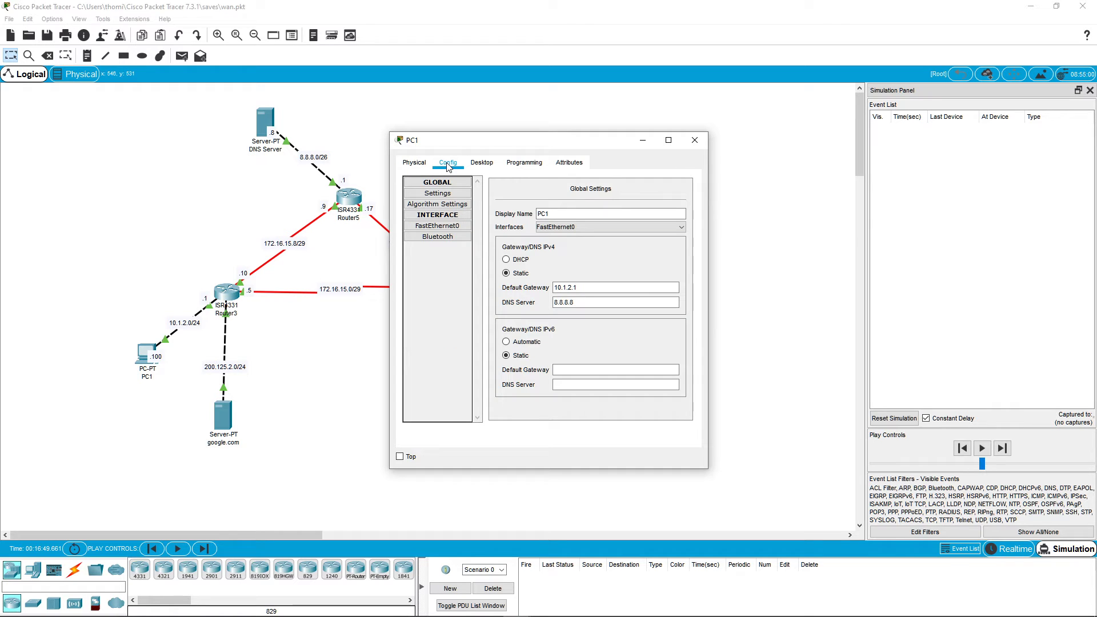
click(586, 227)
click(588, 230)
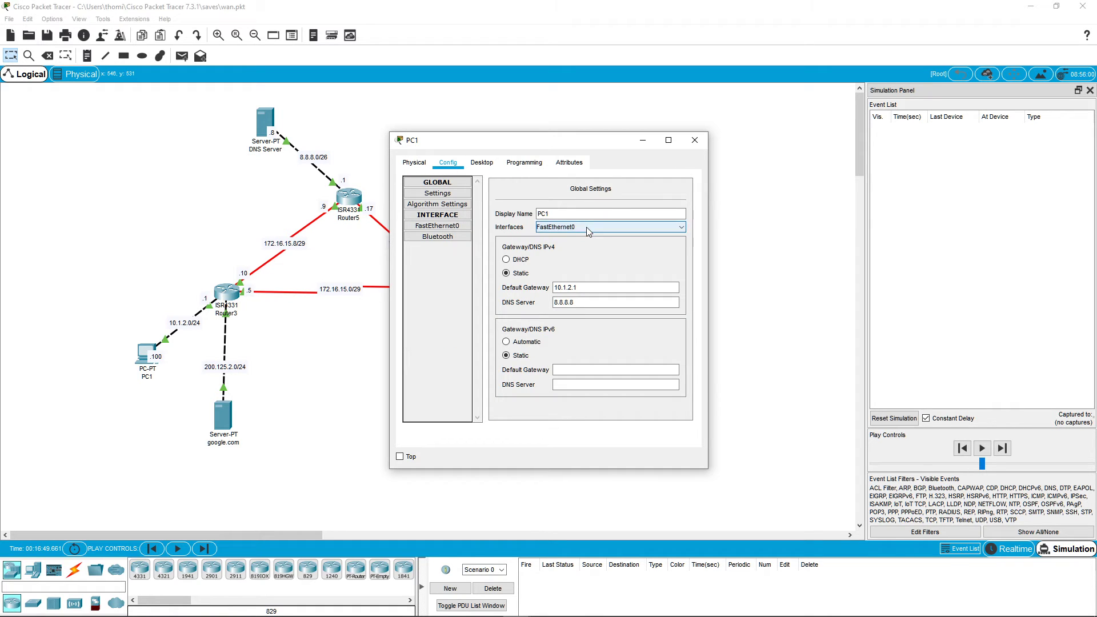
click(438, 195)
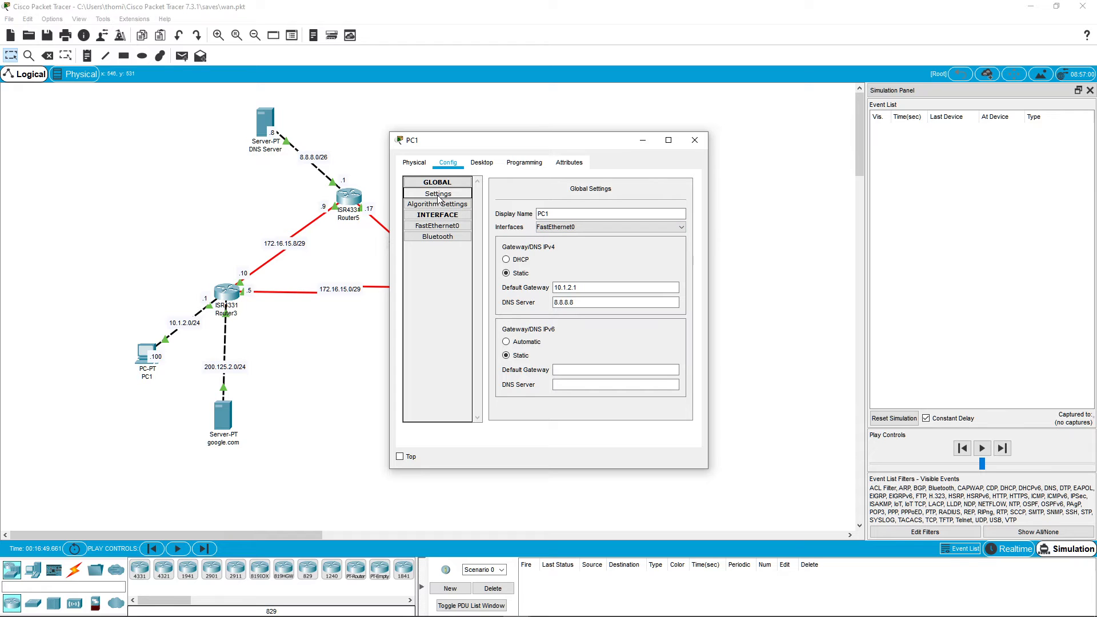
click(438, 225)
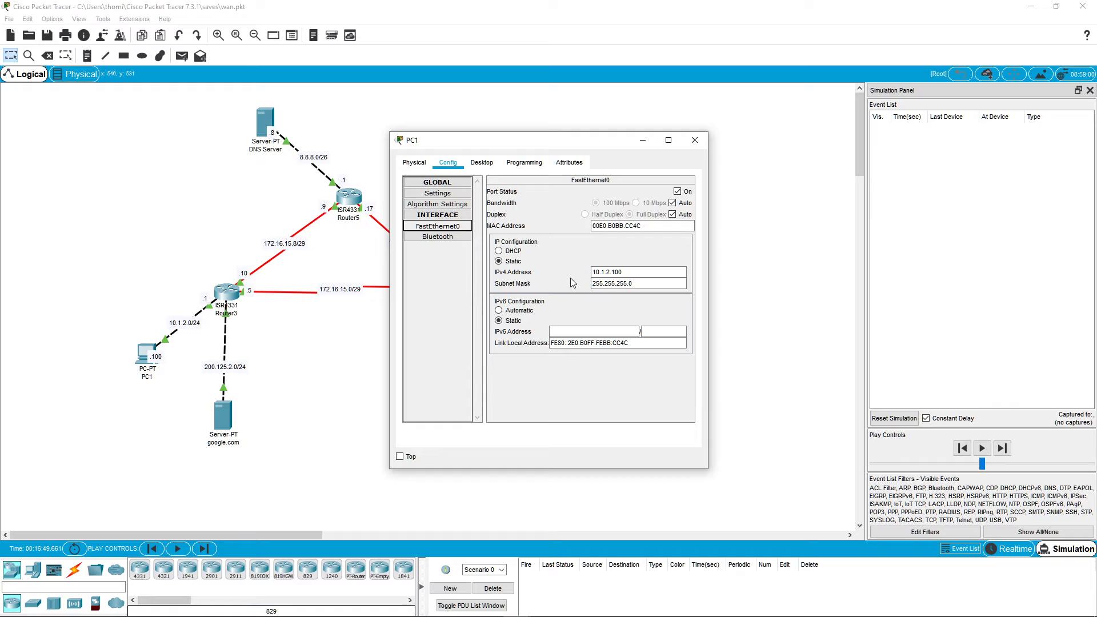
click(638, 287)
click(694, 140)
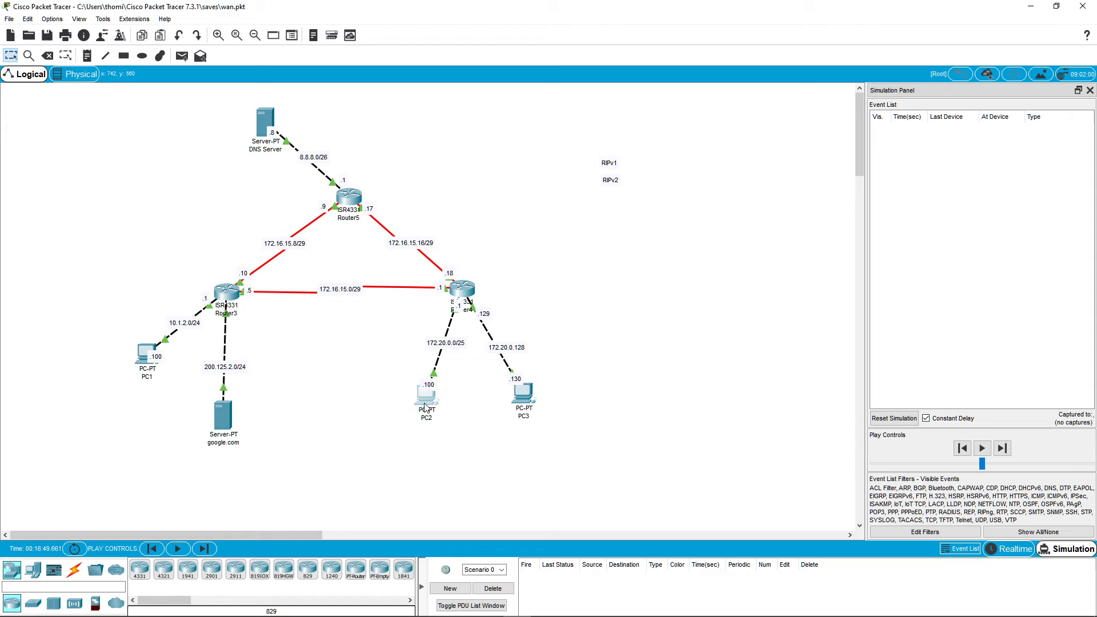
Shift PC2 slightly away from its address label and create a simple PDU from PC2 to PC1.
drag(424, 401, 414, 401)
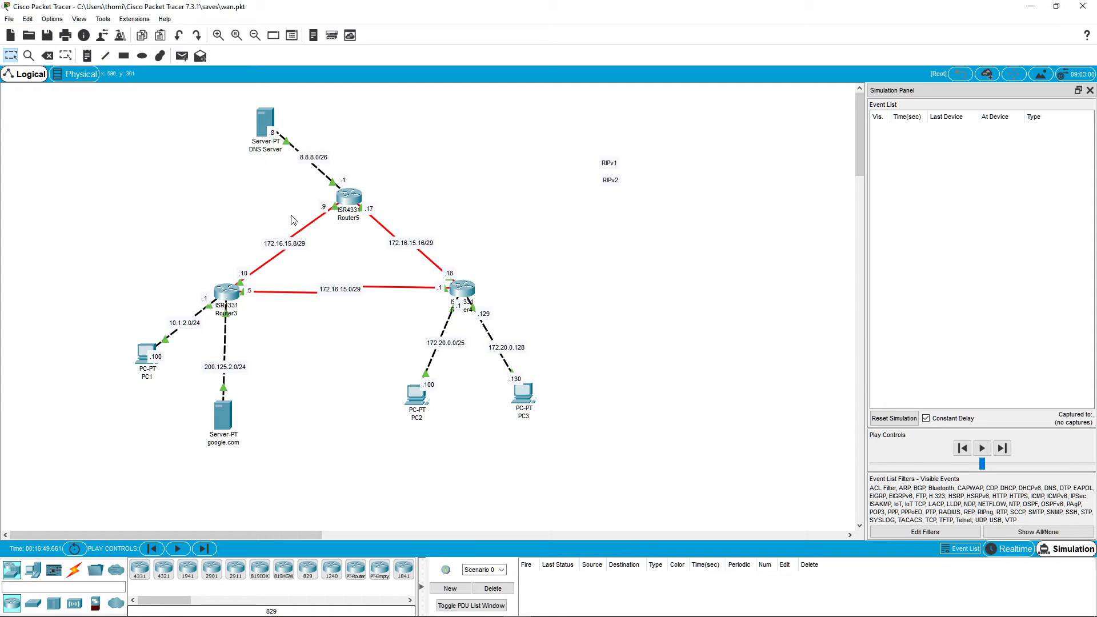
click(182, 55)
click(421, 399)
click(146, 354)
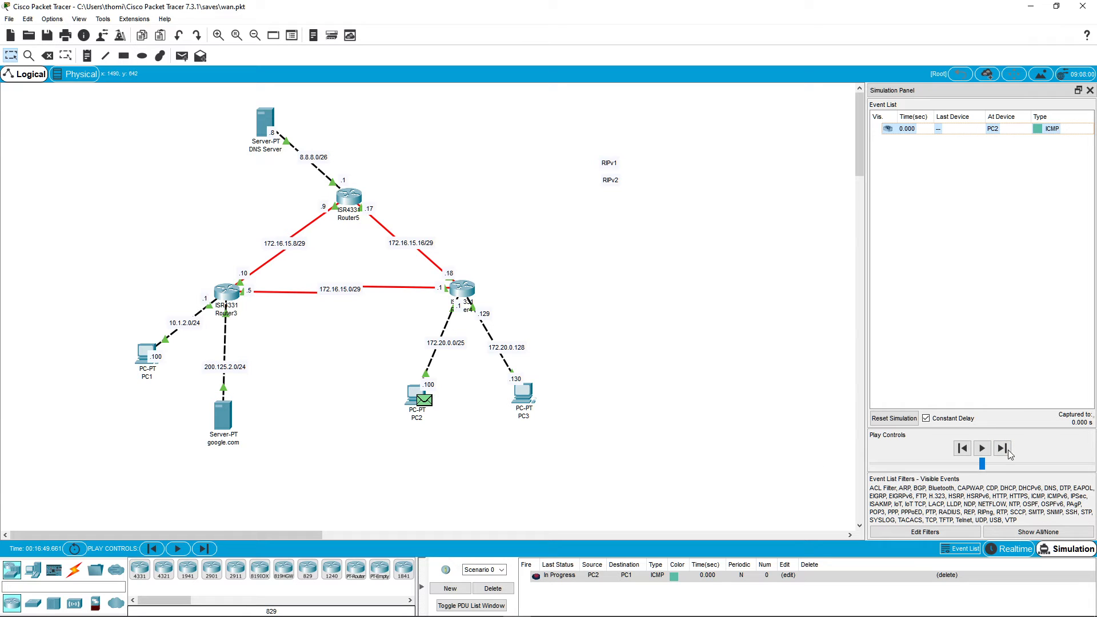
Advance the simulation event by event to follow the packets, moving PC1 slightly away from its address label.
click(1003, 448)
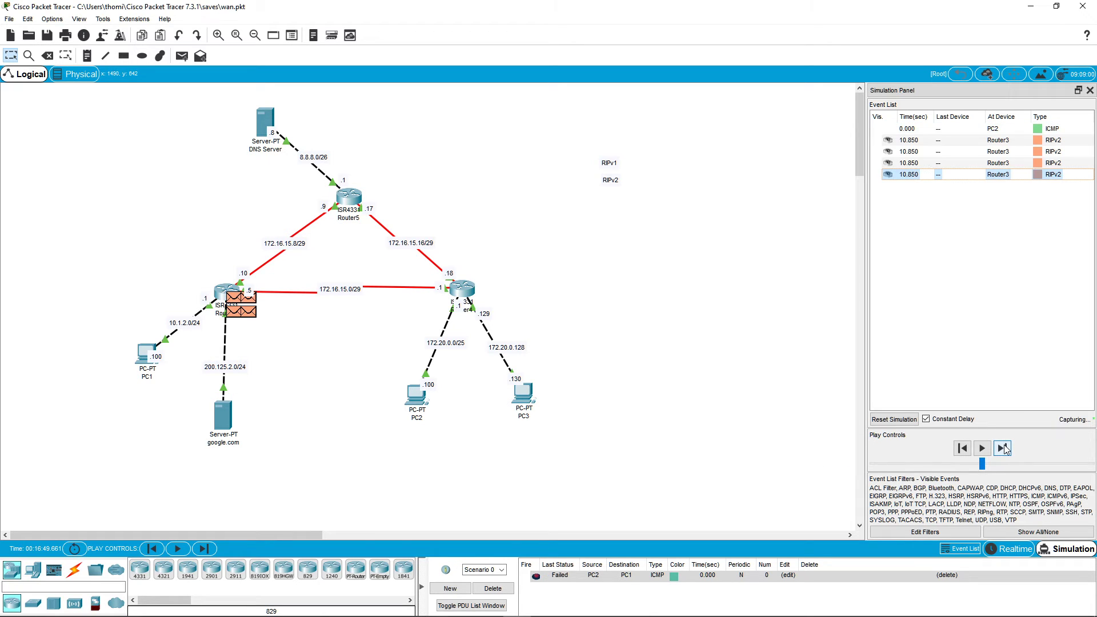
click(1003, 448)
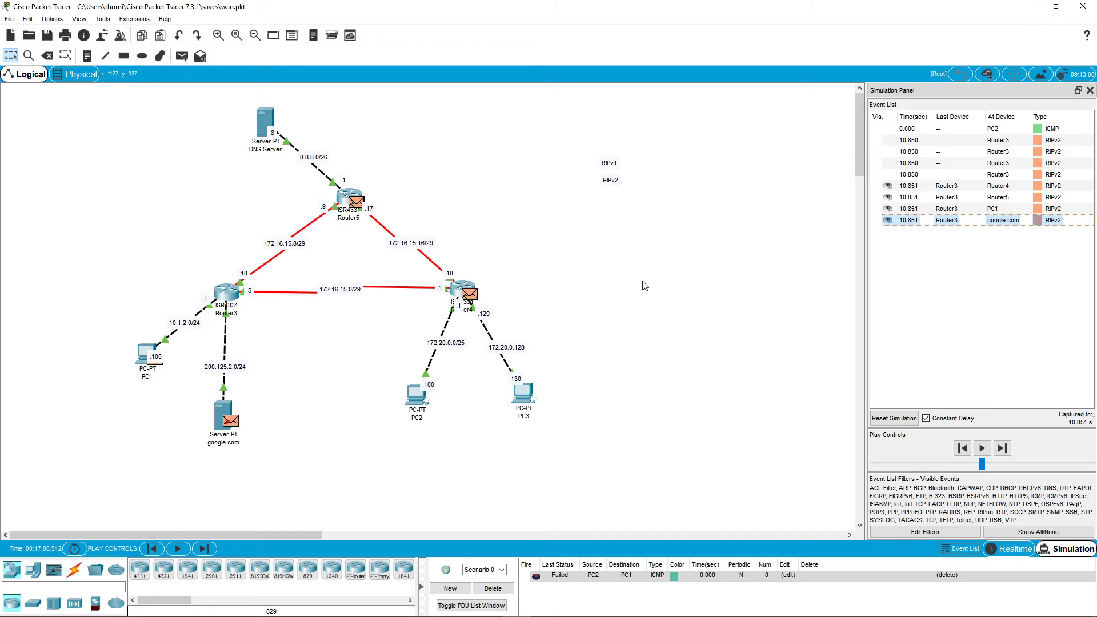
mouse_move(148, 353)
mouse_down()
mouse_move(143, 382)
mouse_move(152, 374)
mouse_up()
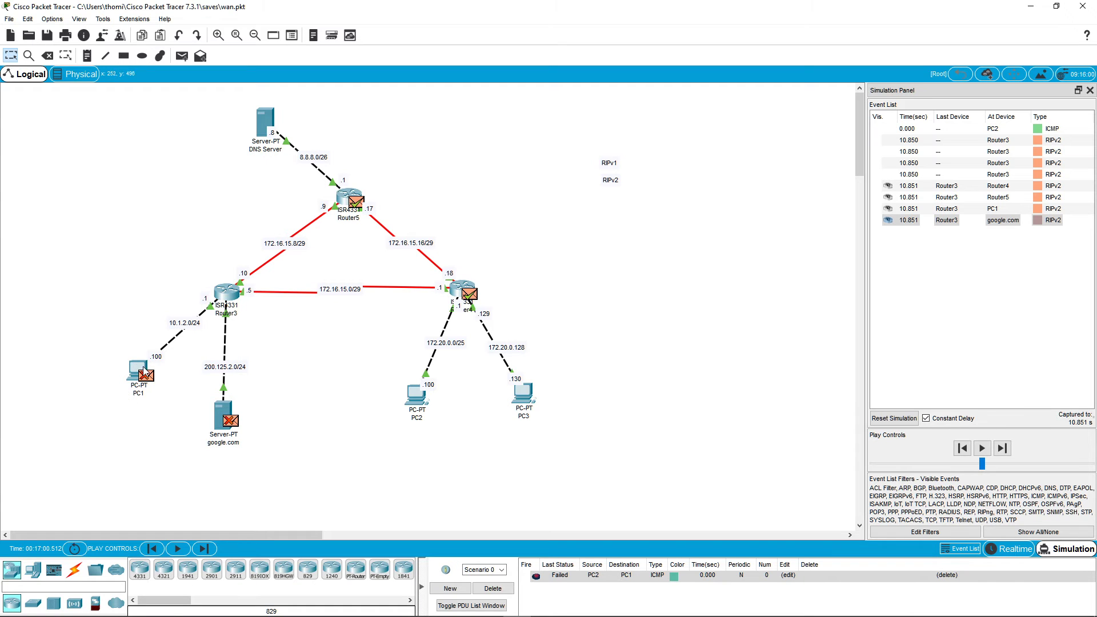
click(1003, 449)
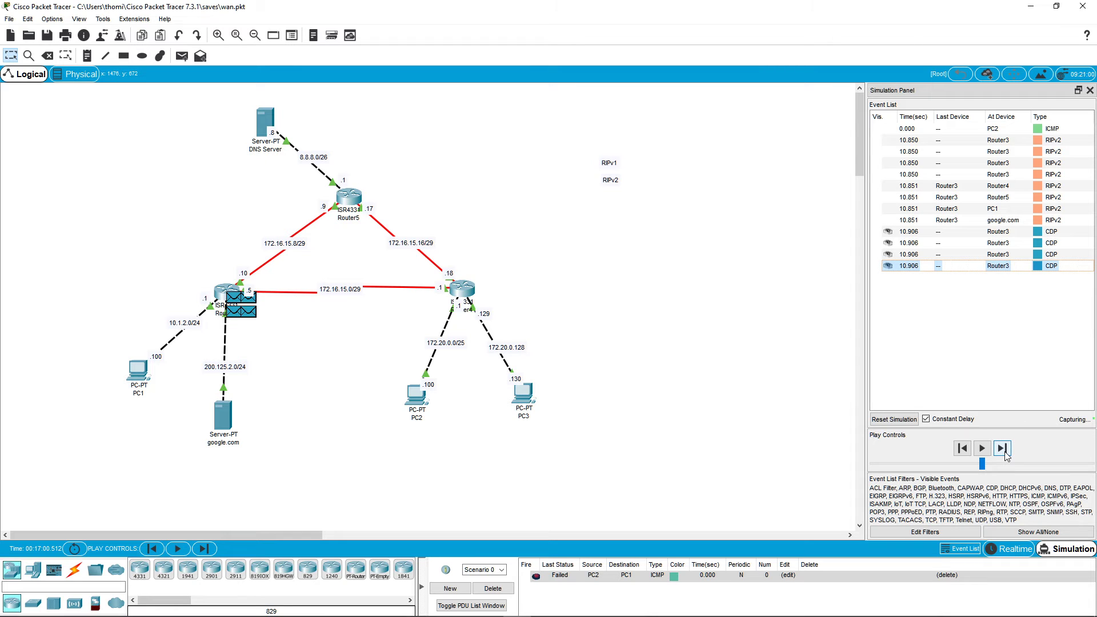
click(1003, 448)
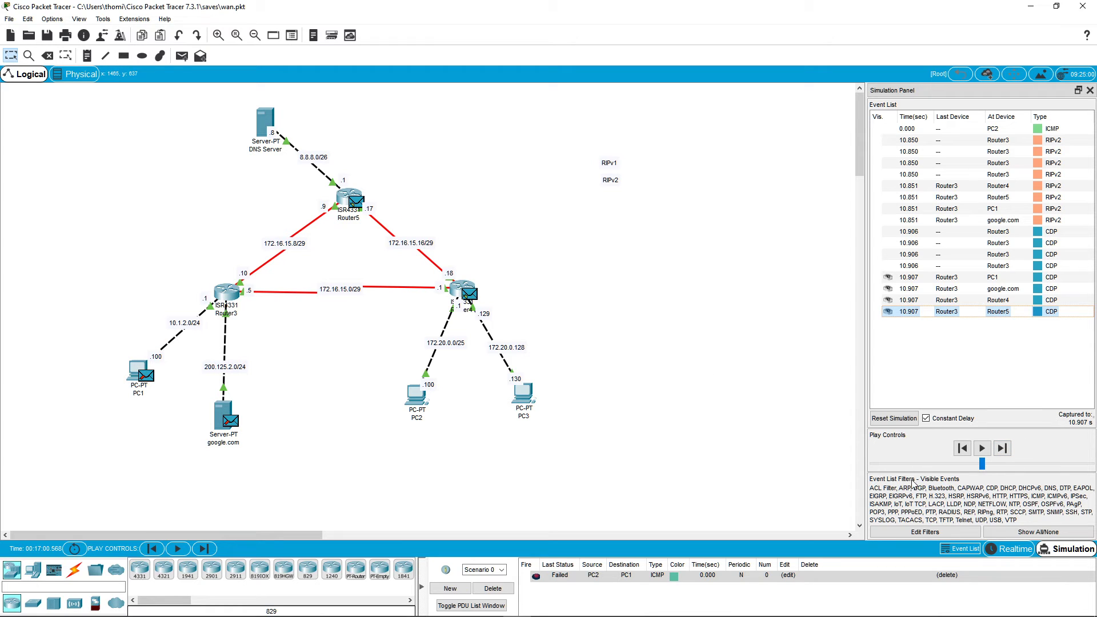
click(1002, 449)
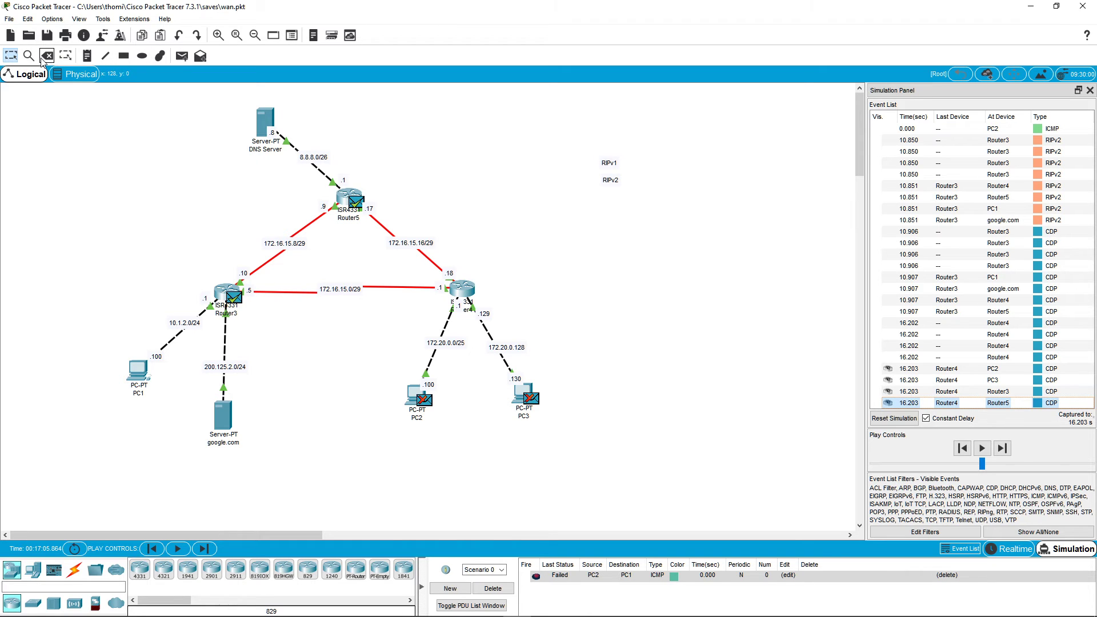
Switch to Realtime mode, ping 10.1.2.100 from PC2's command prompt and close the PC2 window.
click(1010, 548)
click(405, 404)
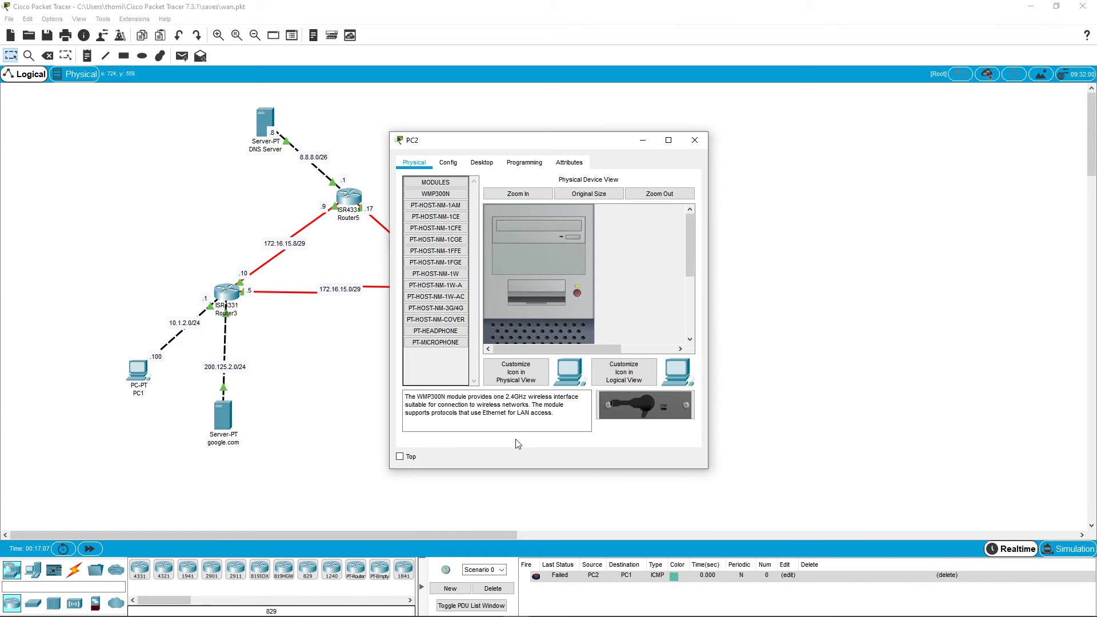
drag(477, 151, 621, 149)
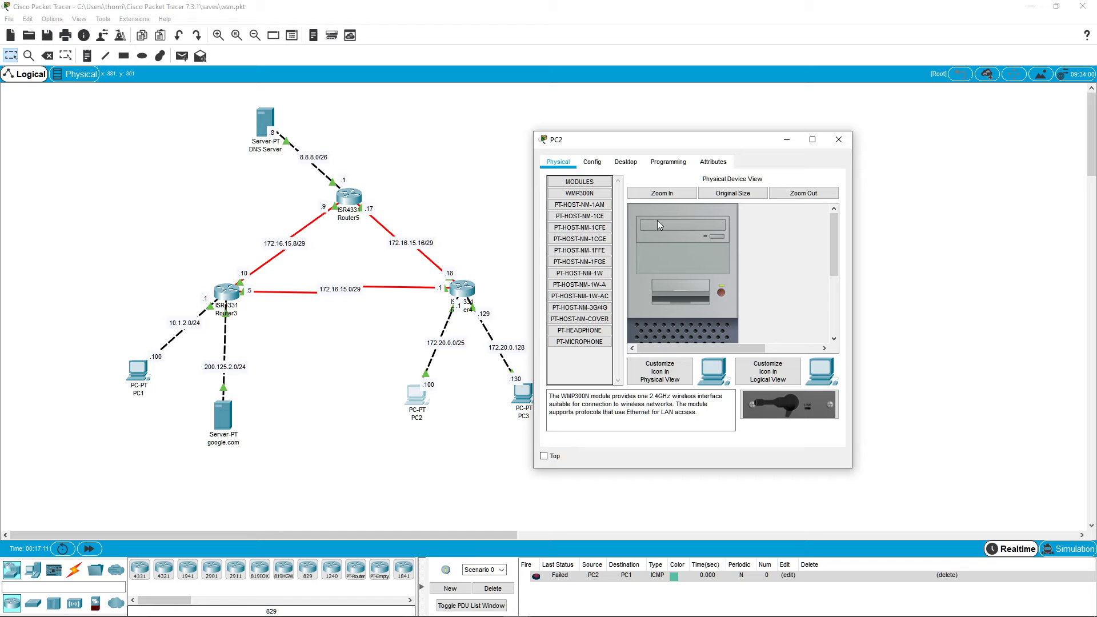
click(626, 164)
click(722, 219)
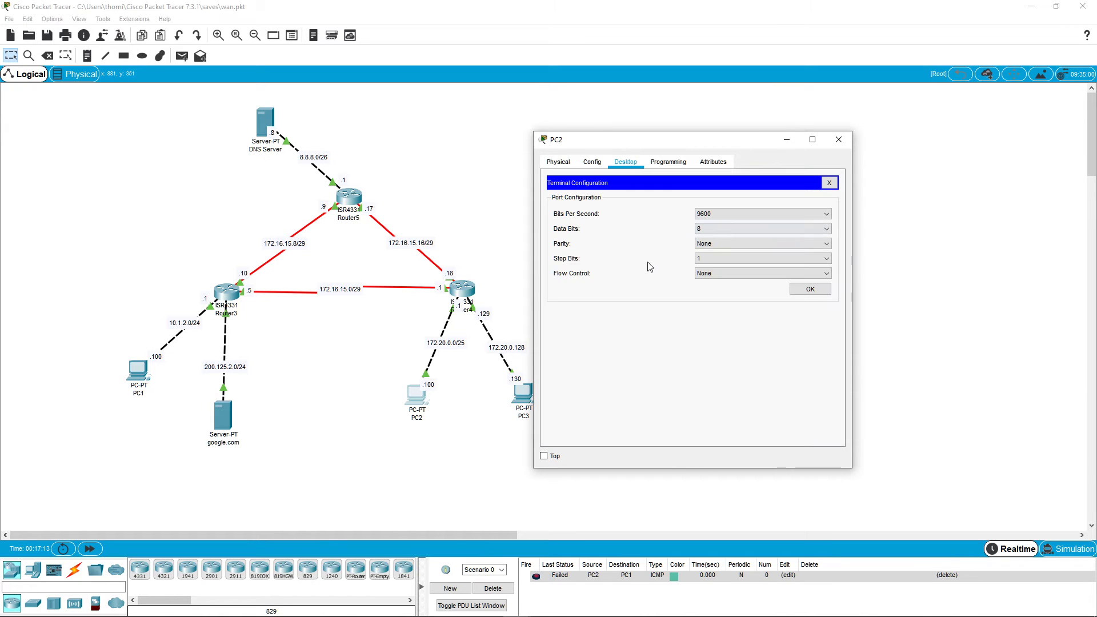
click(829, 183)
click(786, 211)
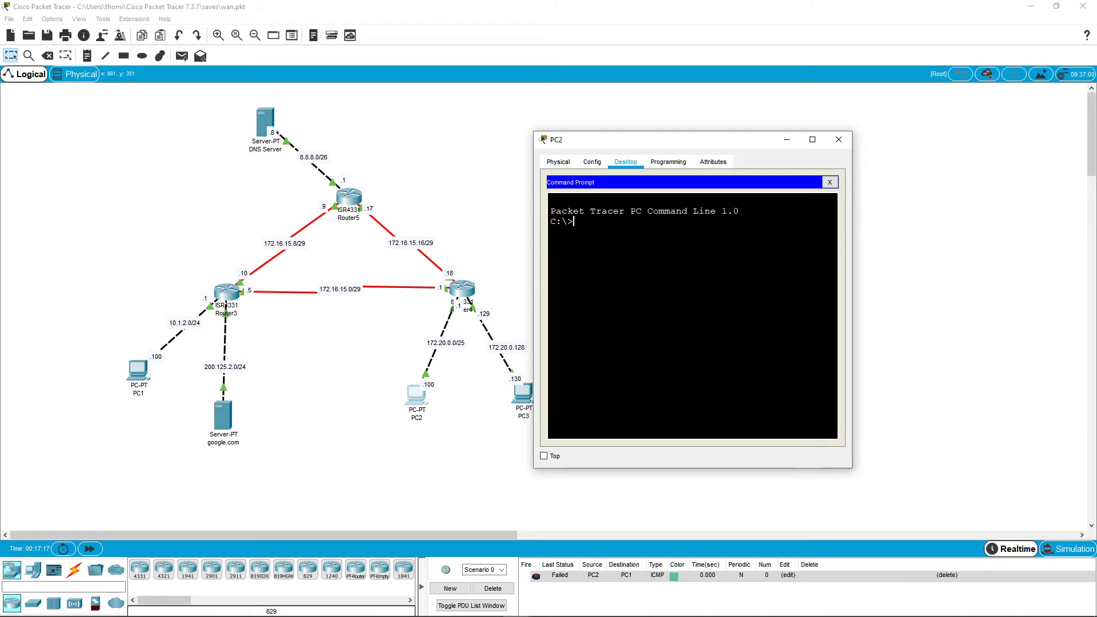
text(ping 10.2.)
key(Return)
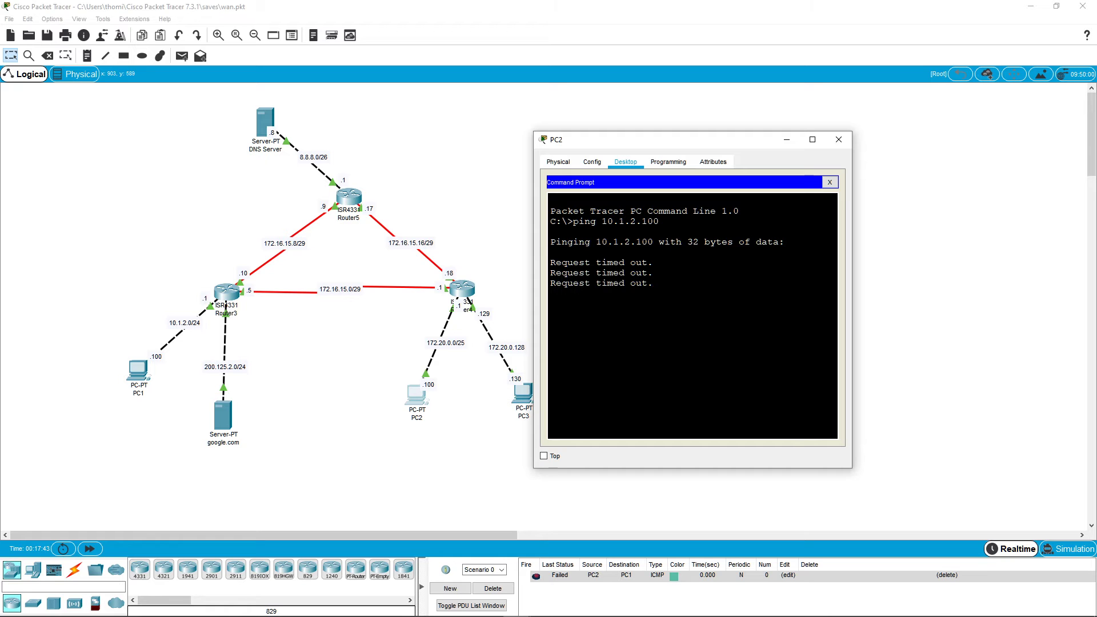
click(845, 140)
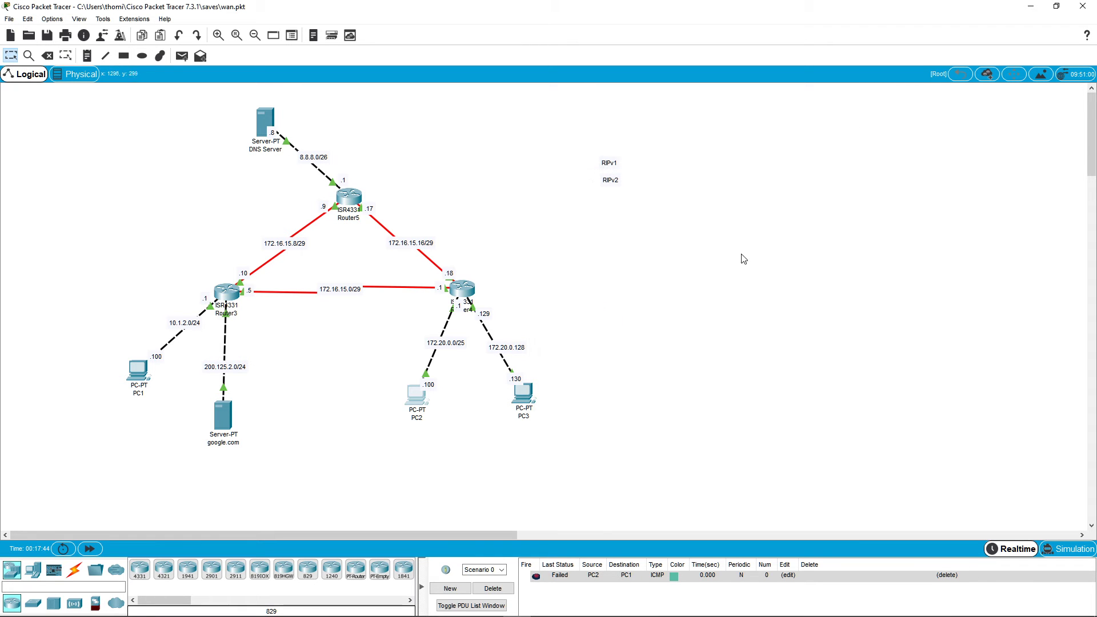
Open PC2's IP configuration and move its window clear of PC2 in the topology.
click(419, 407)
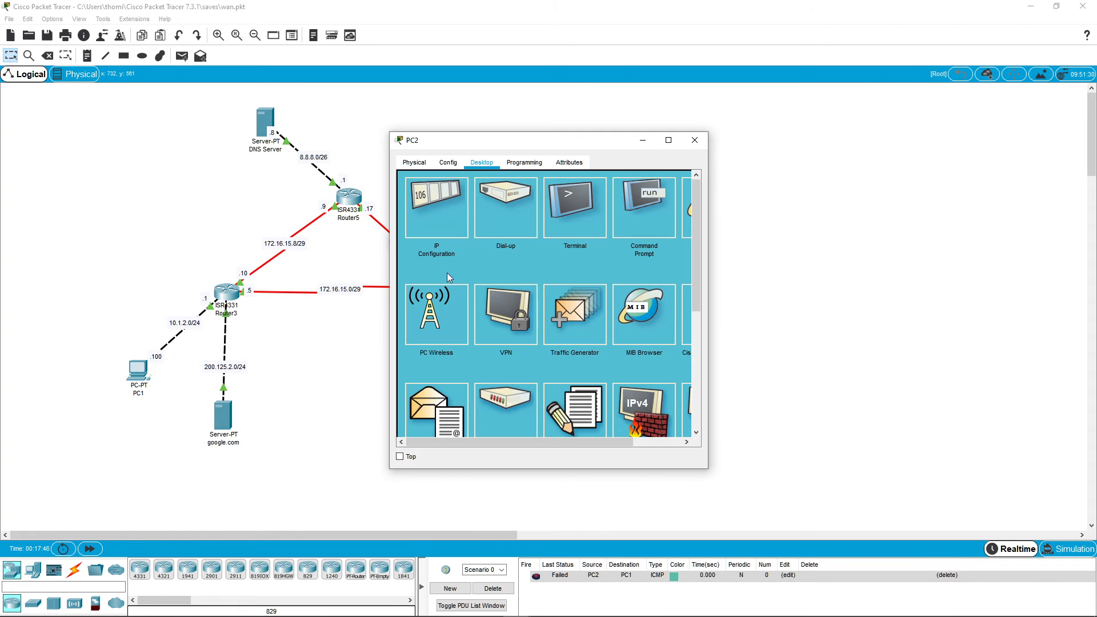
click(434, 203)
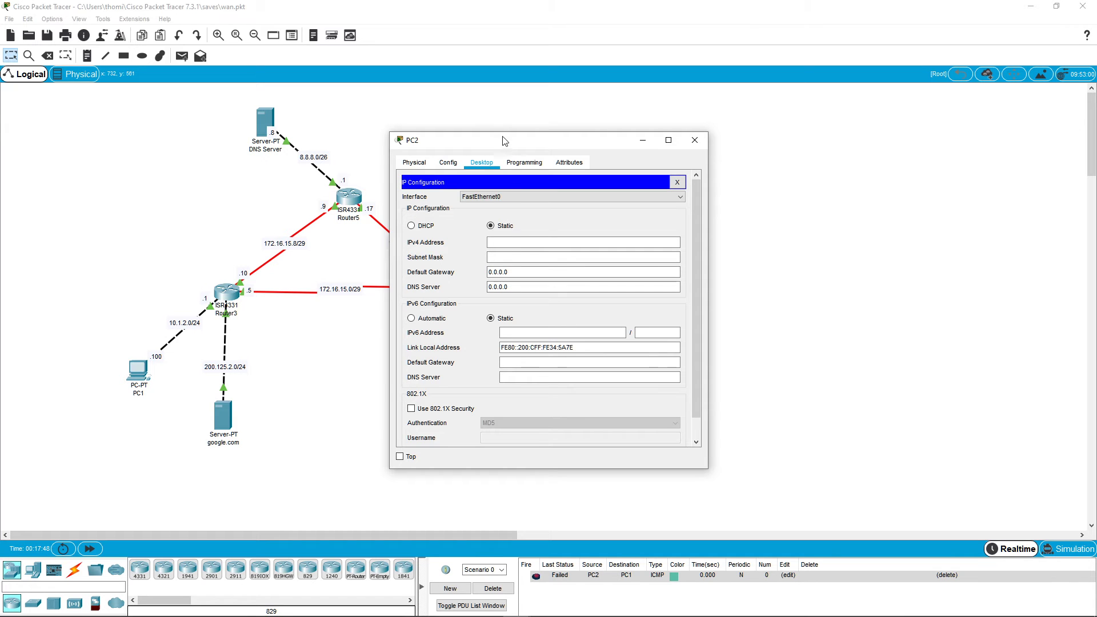
drag(500, 141, 626, 130)
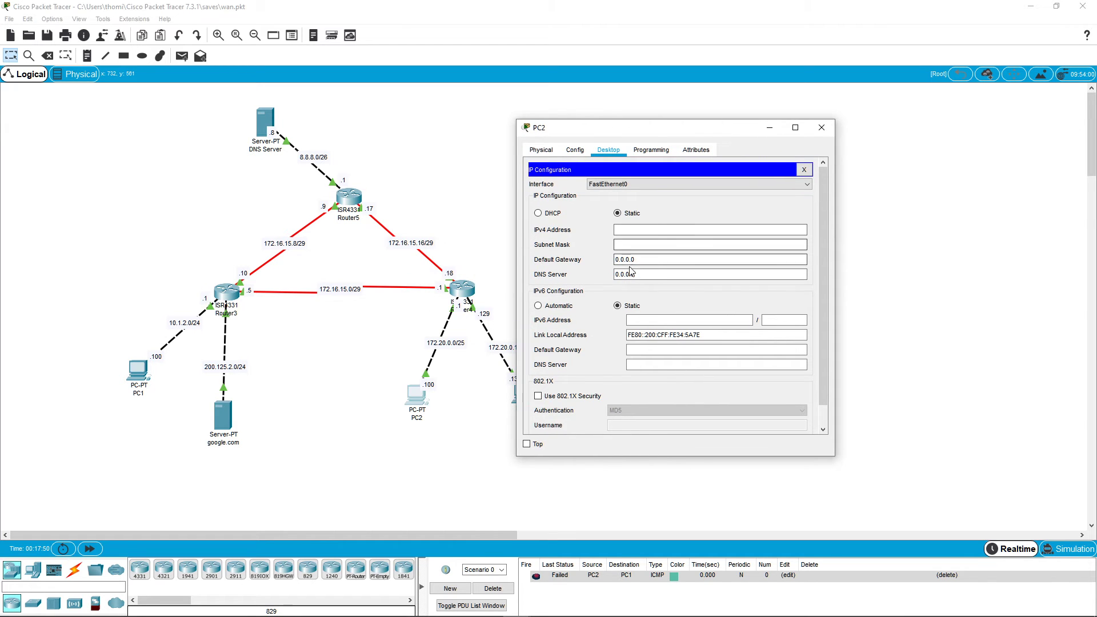
Enter 172.20.0.100 as PC2's IPv4 address and change the first three octets of its subnet mask to 255.255.255.
click(640, 231)
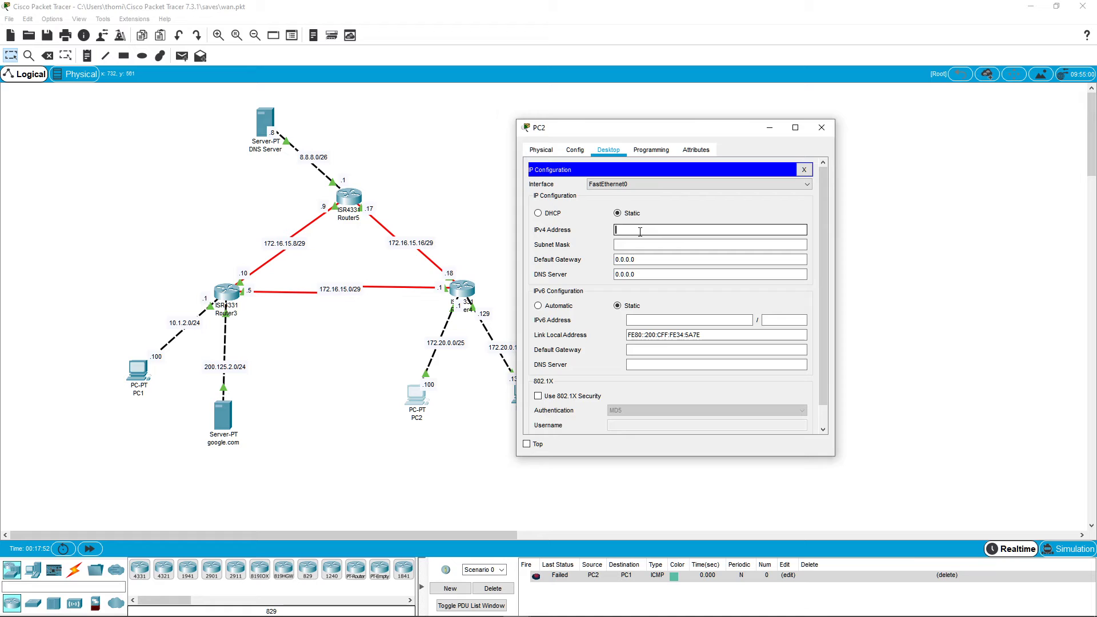
text(172.20.0.100)
key(Tab)
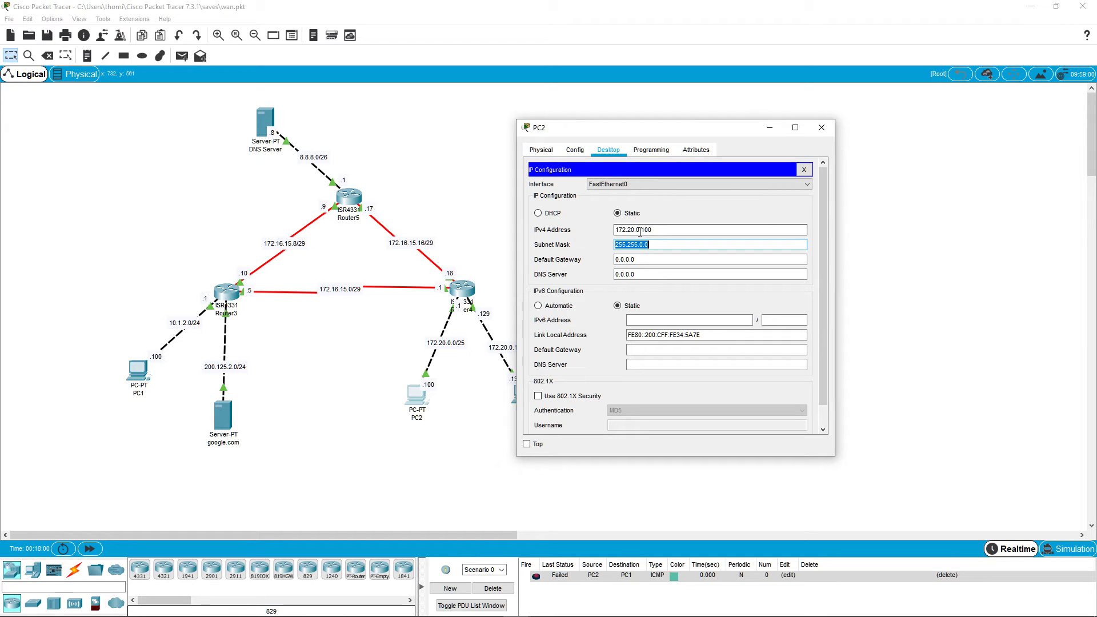
click(659, 245)
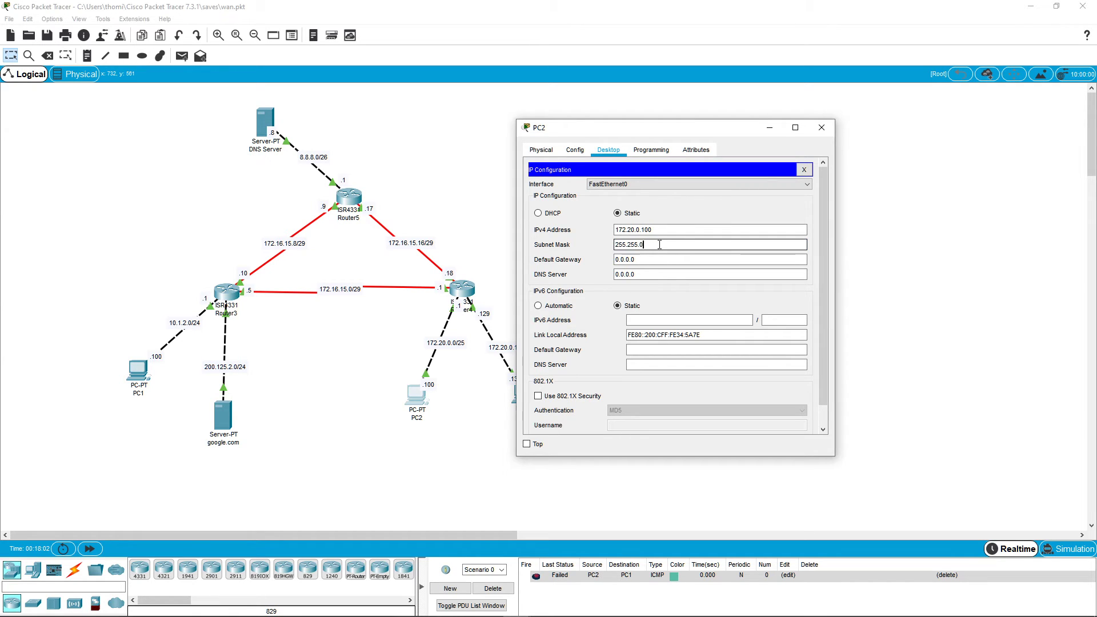
key(BackSpace)
text(255)
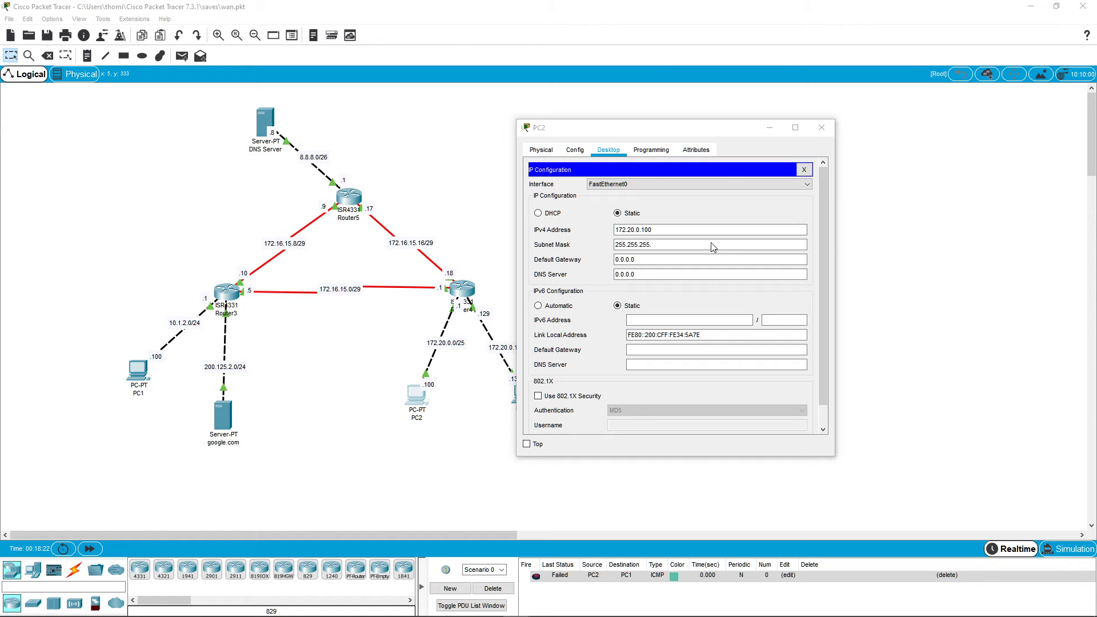
Set PC2's IPv4 address to 172.20.0.100 with subnet mask 255.255.255.128.
click(682, 229)
text(172)
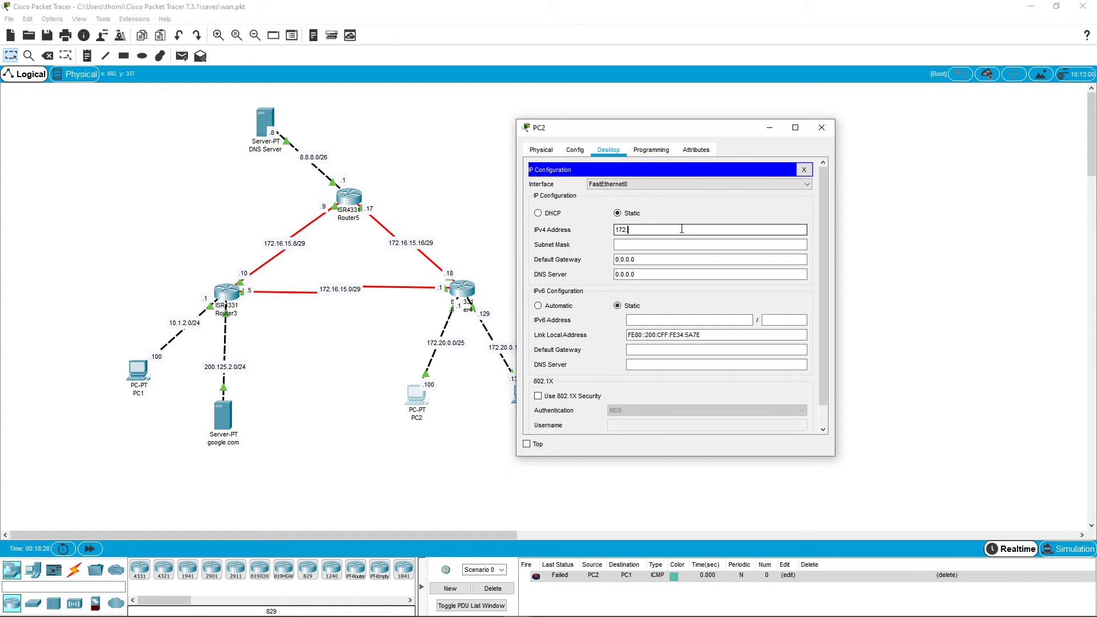
text(.20.0.100)
key(Tab)
key(End)
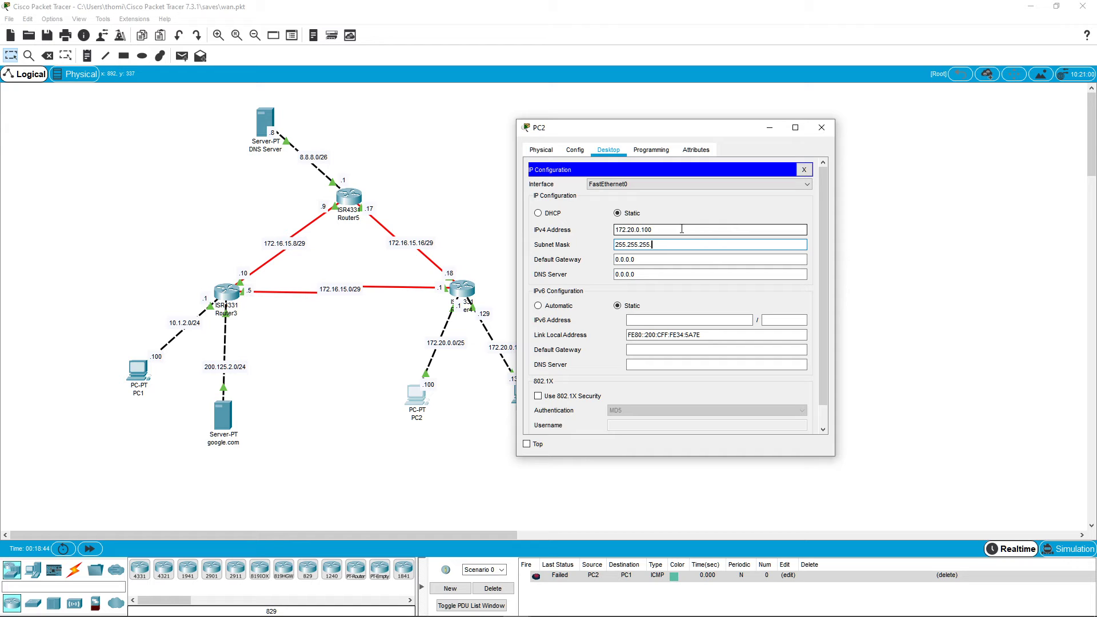
text(8)
key(Tab)
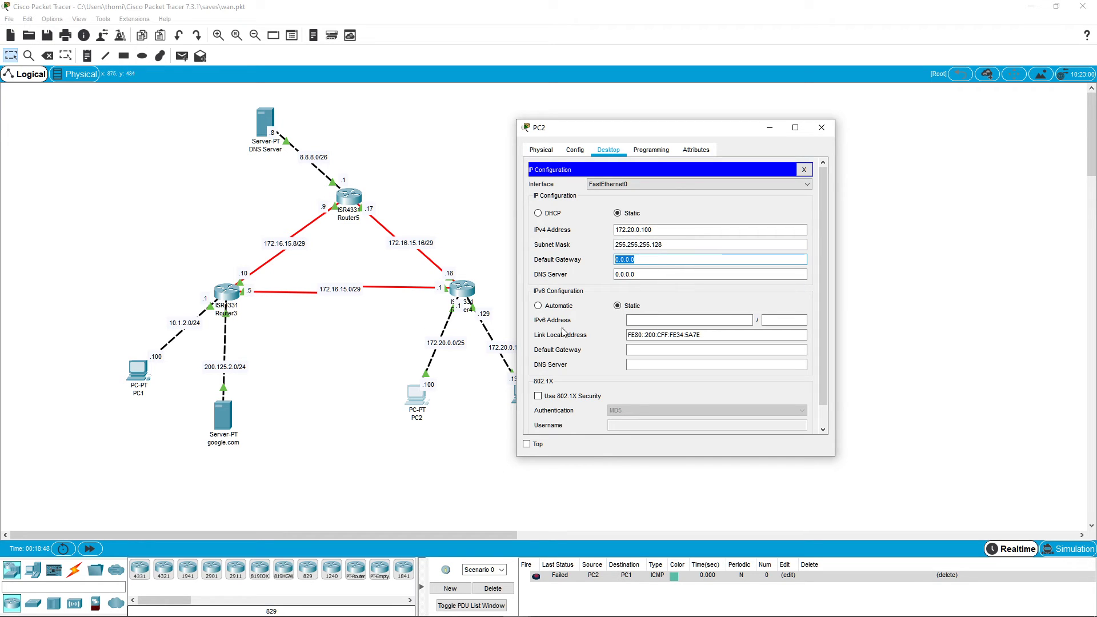
Set PC2's default gateway to 172.20.0.1 and DNS server to 8.8.8.8, and close the PC2 window.
text(17)
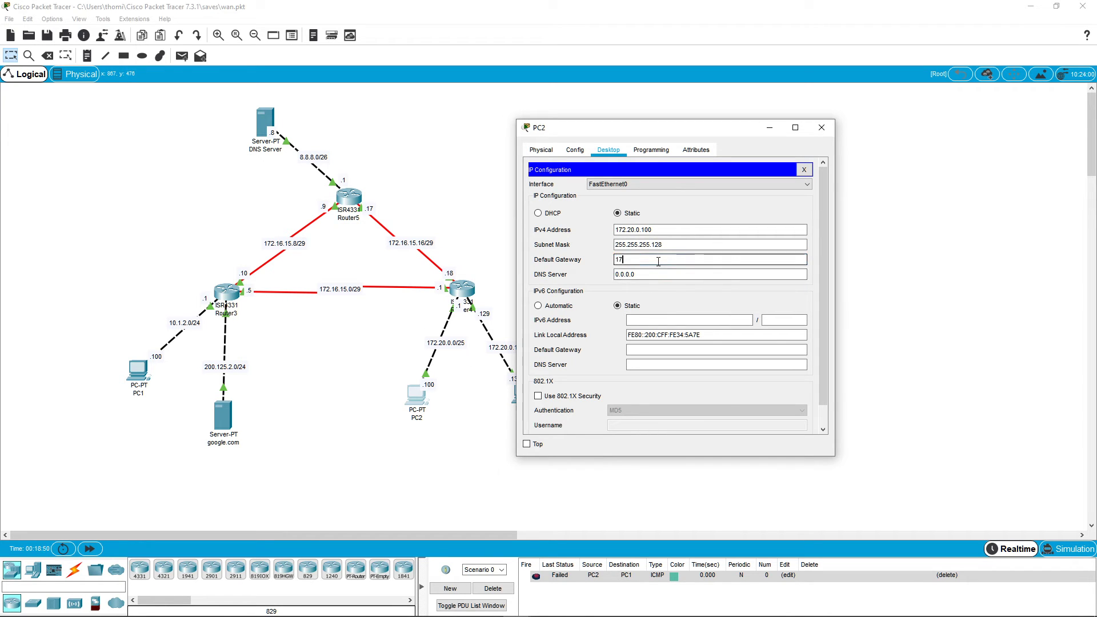
text(2.20.0.1)
key(Tab)
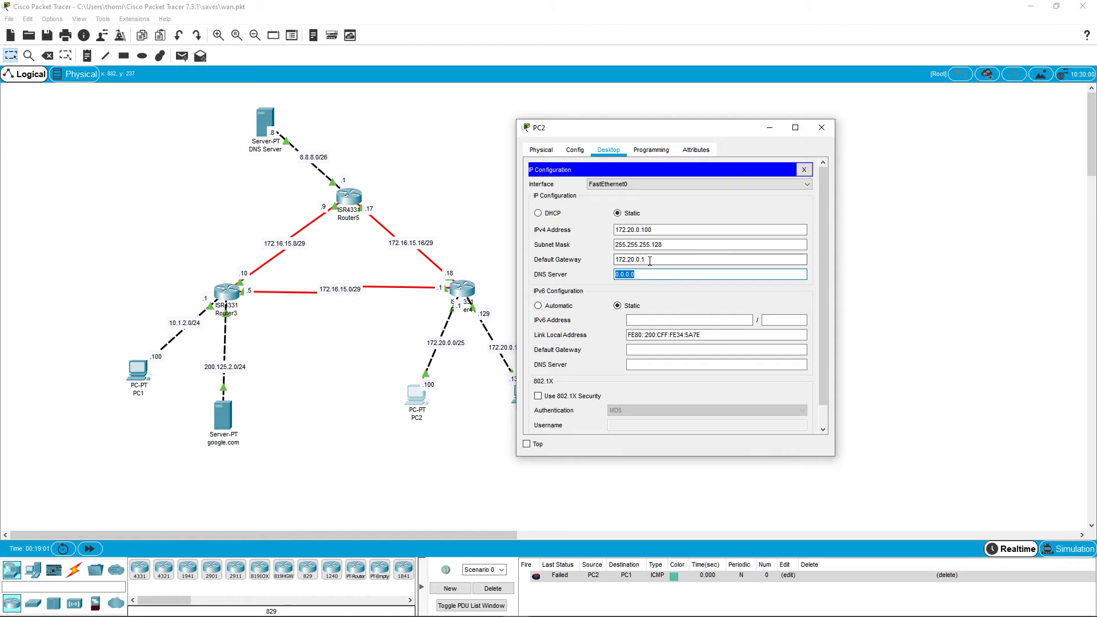
text(8.8.8.8)
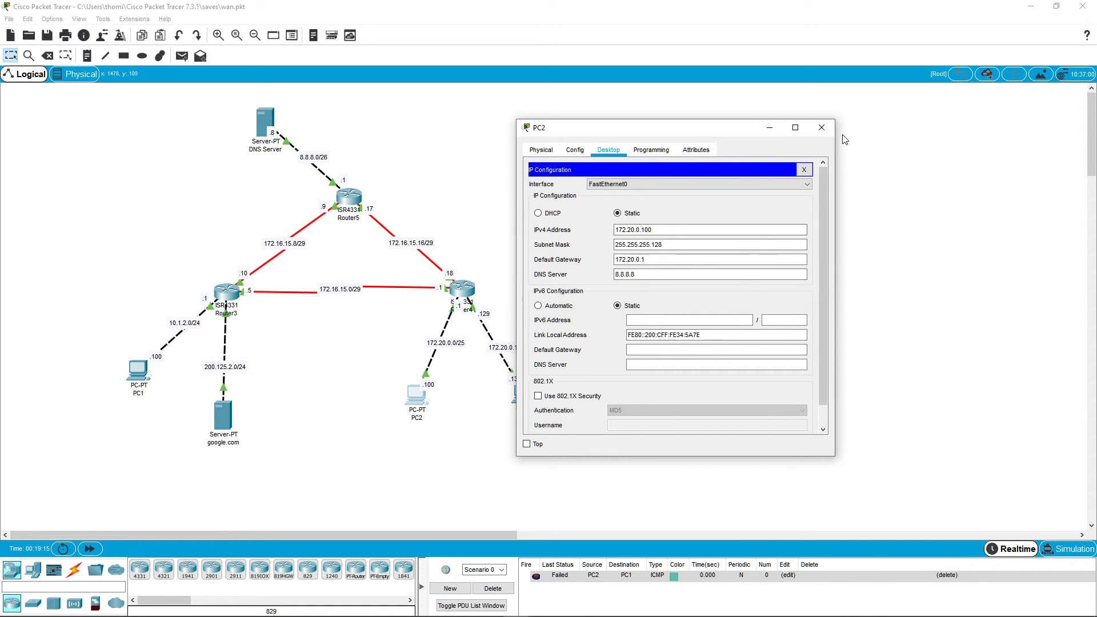
click(822, 127)
Open PC3's IP configuration clear of the topology and set IPv4 address 172.20.0.130 with subnet mask 255.255.255.128.
click(522, 394)
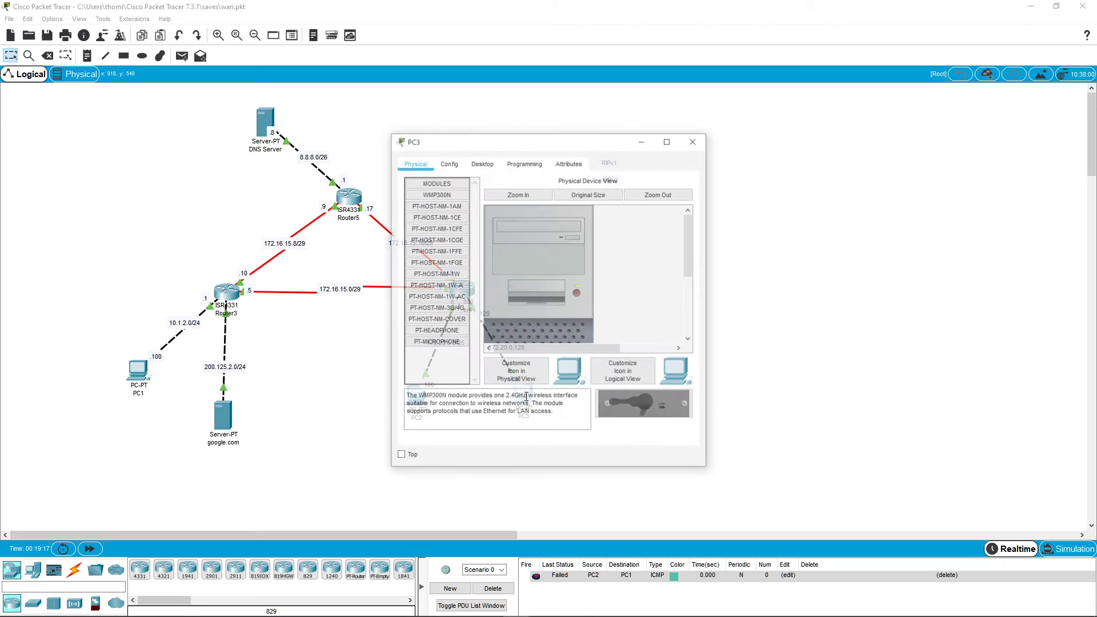
click(482, 162)
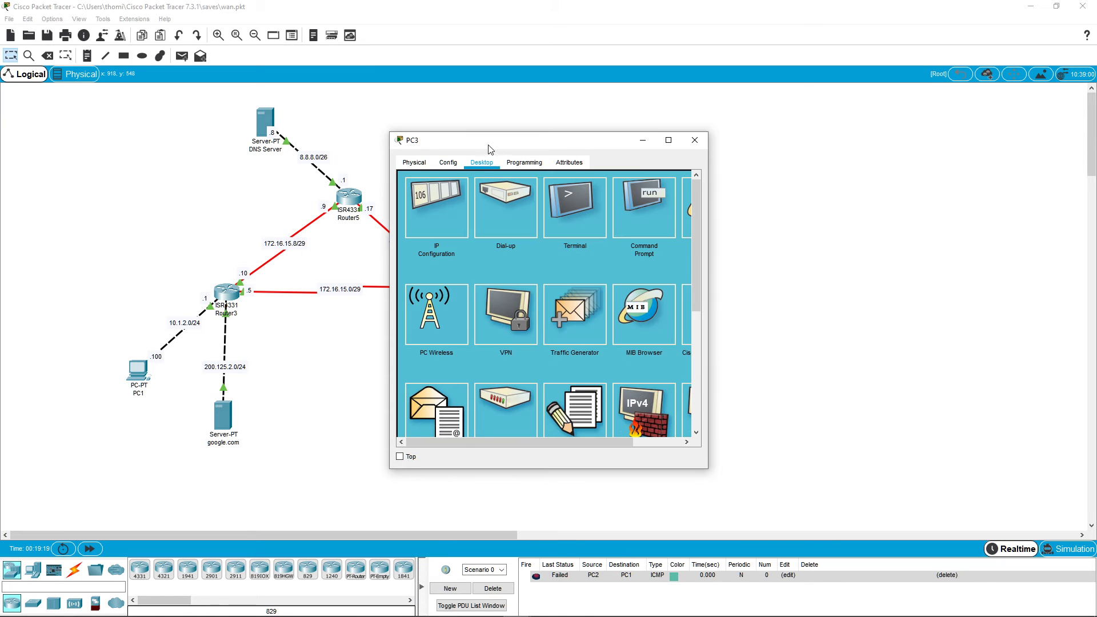
drag(488, 145, 656, 132)
click(609, 210)
click(692, 230)
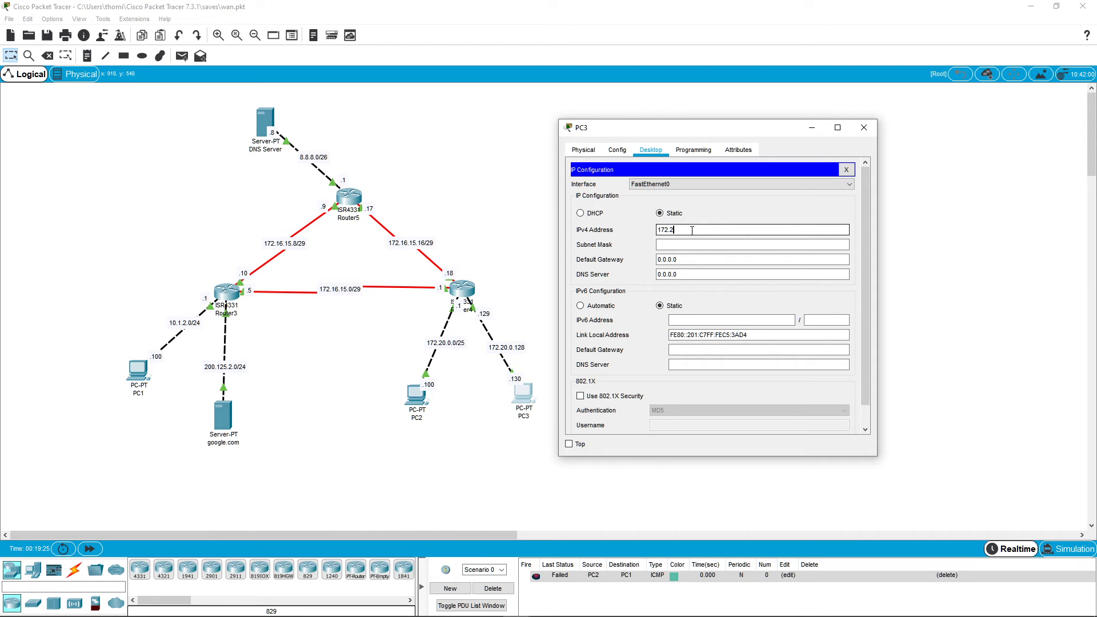
text(172.20.0.130)
key(Tab)
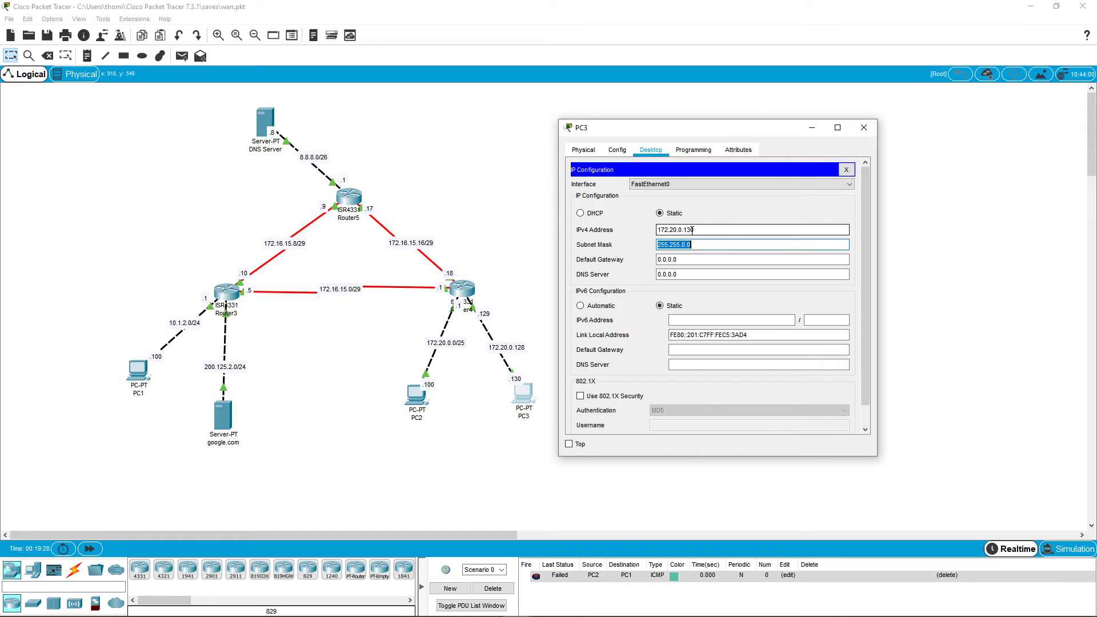
key(End)
text(255.)
key(Tab)
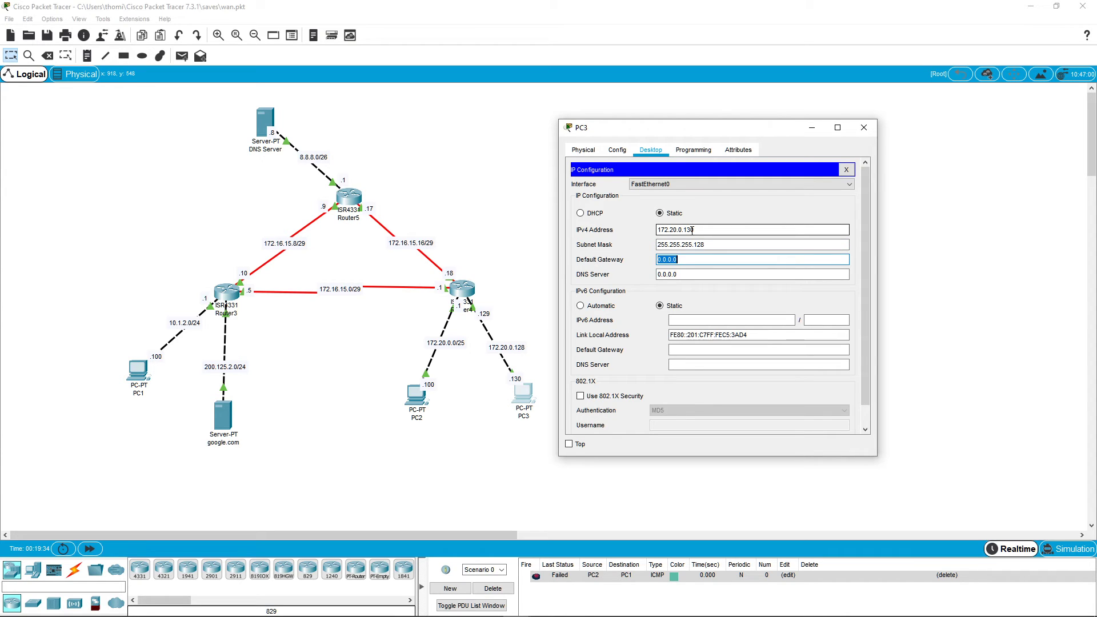
Set PC3's default gateway to 172.20.0.129 and DNS server to 8.8.8.8, and close the PC3 window.
text(172.20.0.129)
key(Tab)
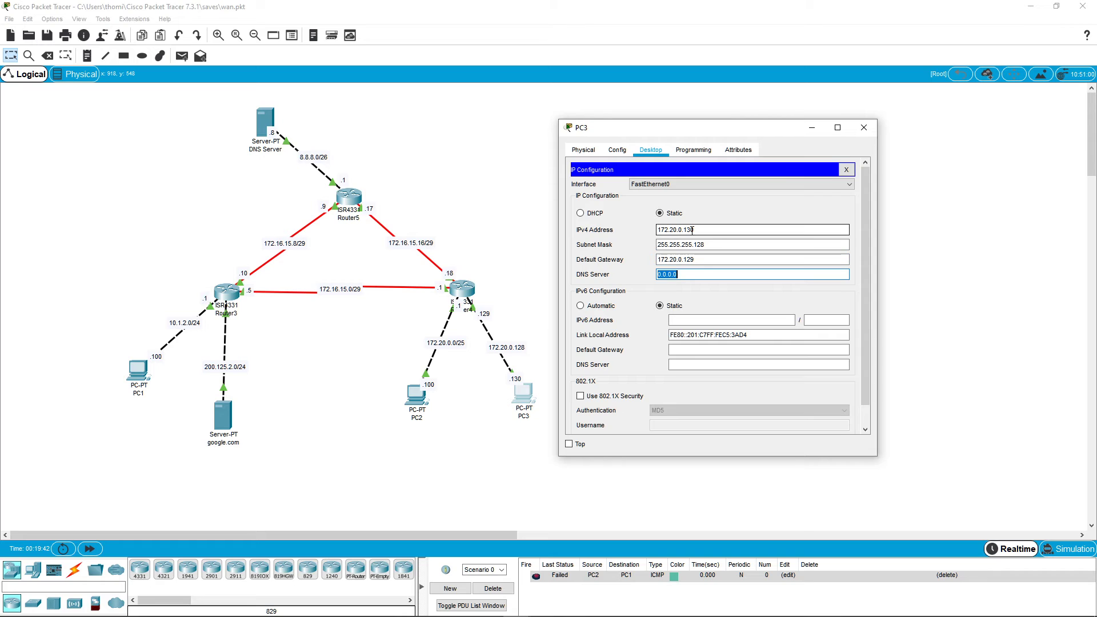
text(8.8.8.8)
click(715, 244)
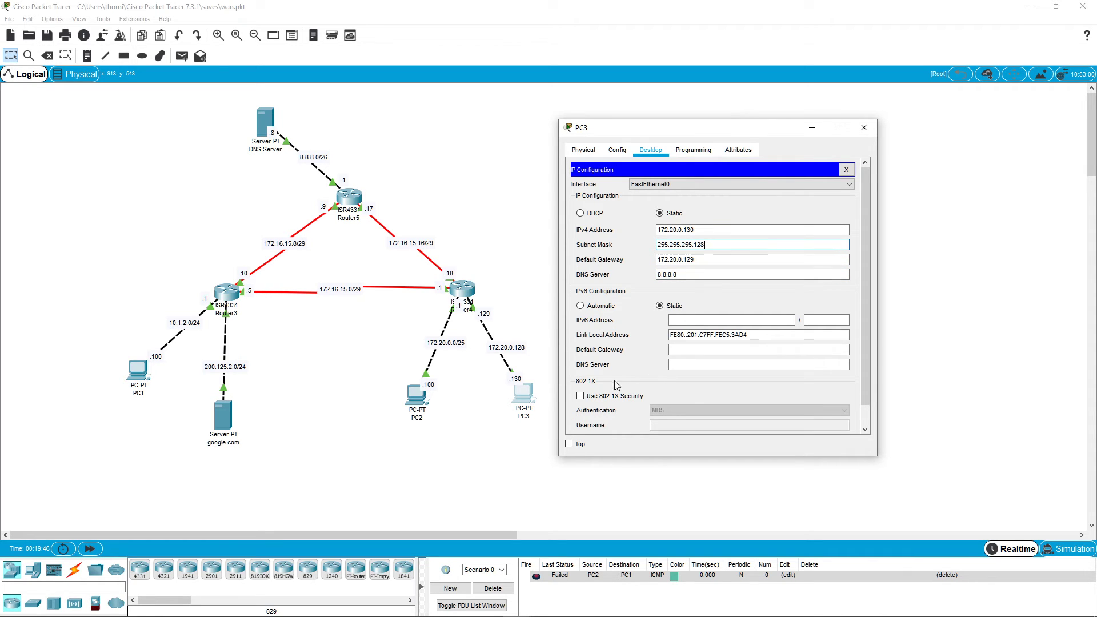
click(863, 128)
Open Router4's interface settings beside the topology and switch GigabitEthernet0/0/0 off and on again to identify its link.
click(461, 289)
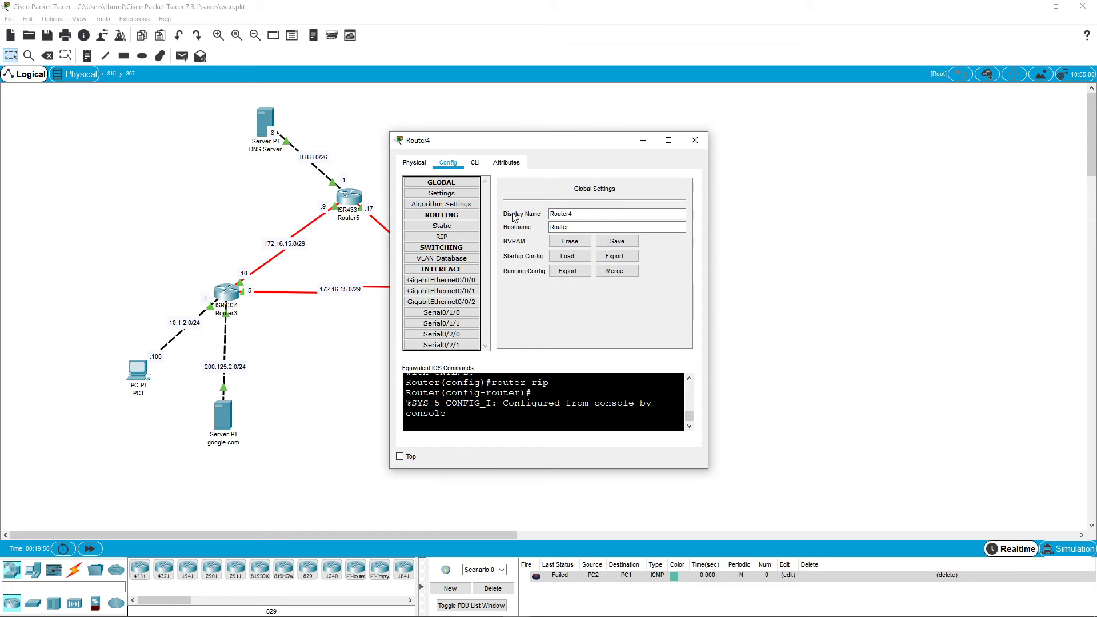
drag(522, 143, 746, 141)
click(687, 279)
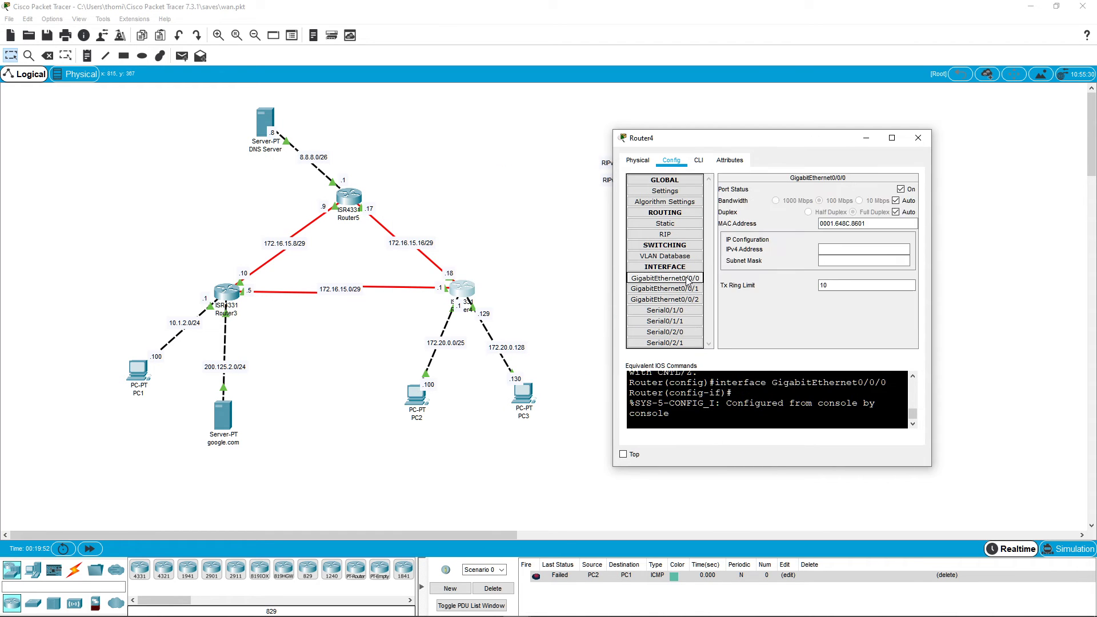
click(688, 289)
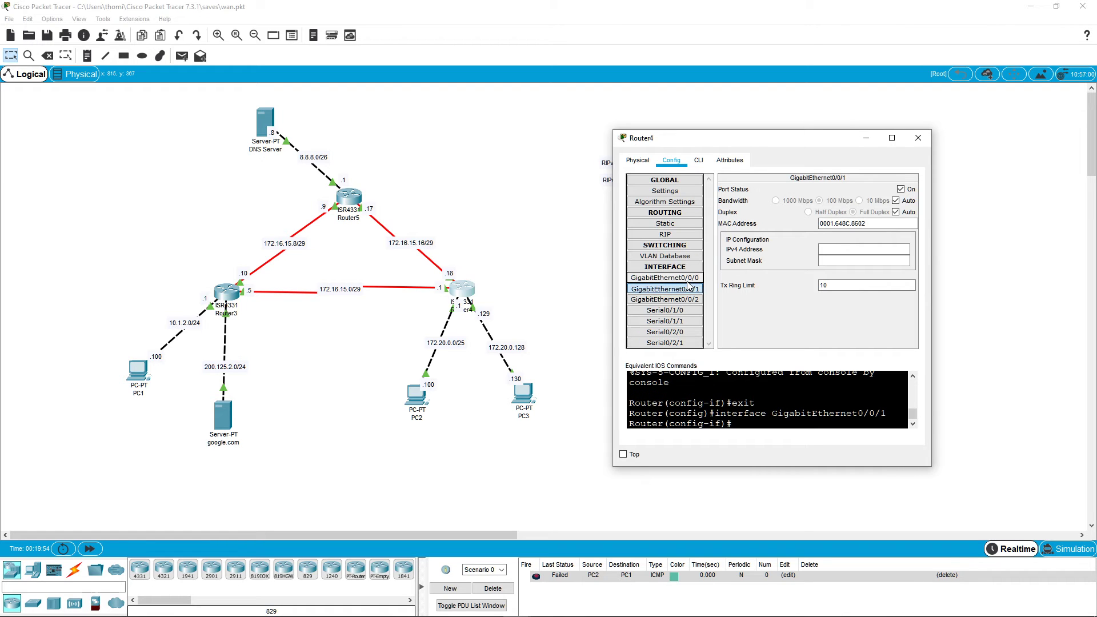
click(687, 279)
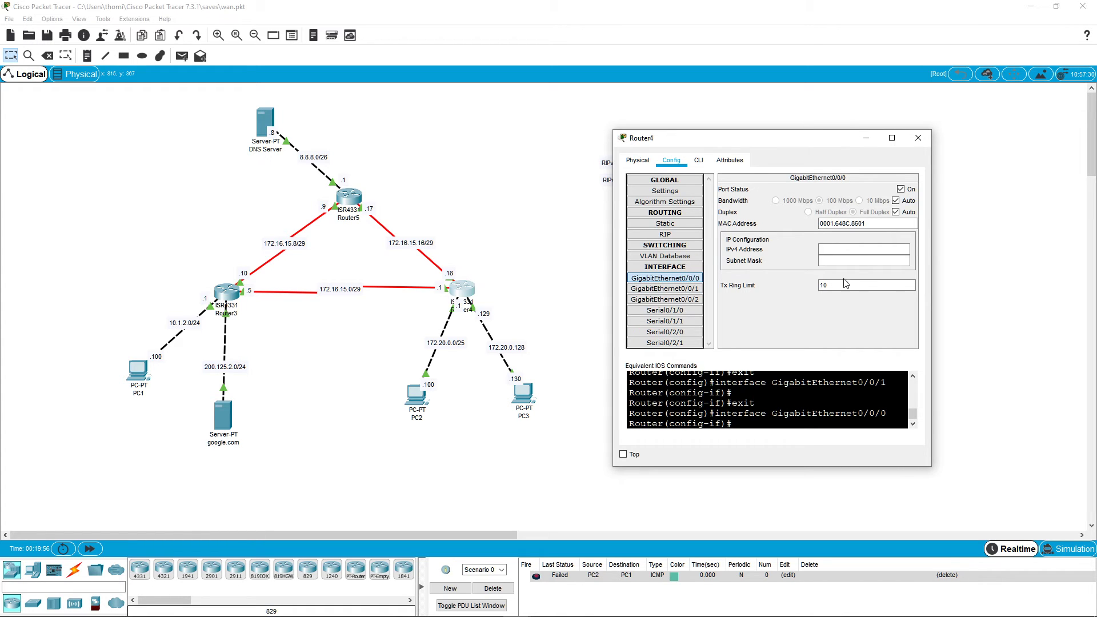
click(853, 250)
click(901, 189)
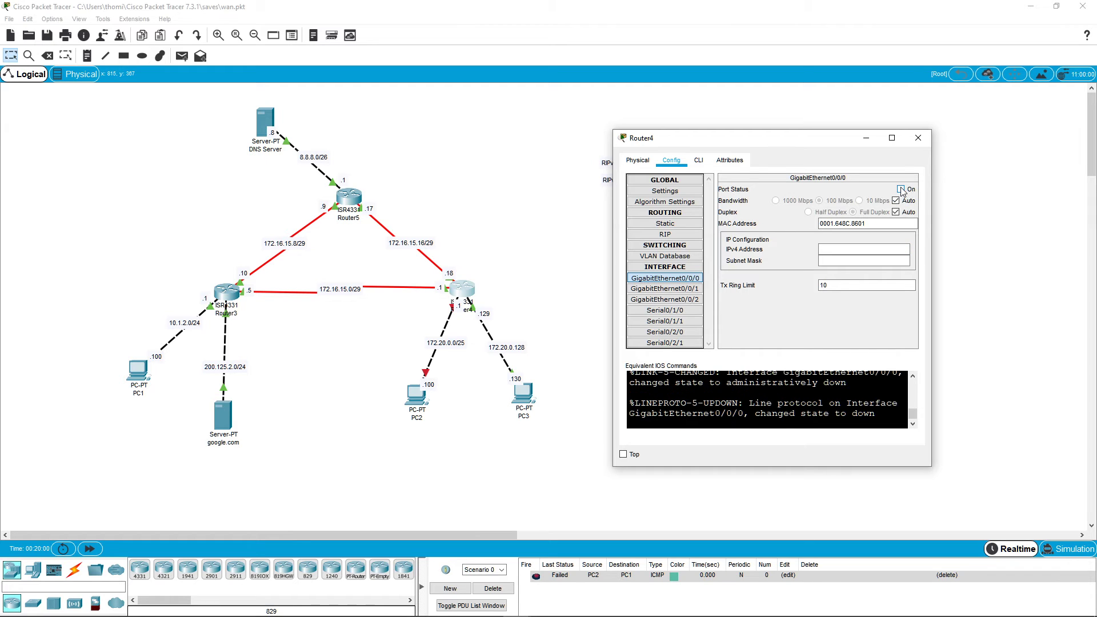
click(901, 189)
Assign 172.20.0.1 with subnet mask 255.255.255.128 to Router4's GigabitEthernet0/0/0.
click(837, 249)
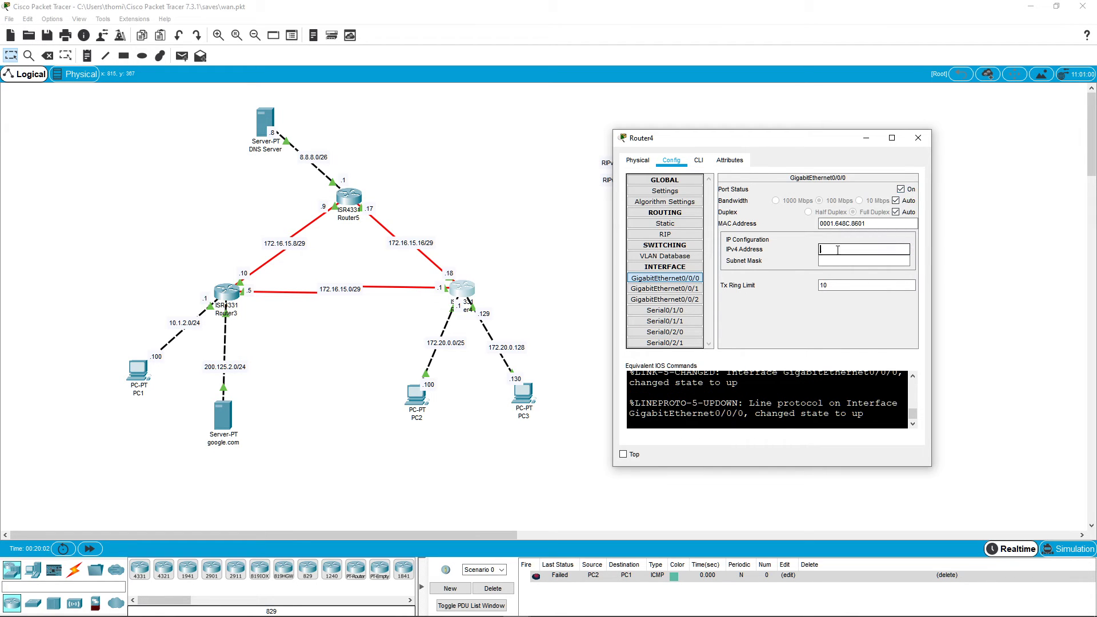
text(172.20.0.1)
key(Tab)
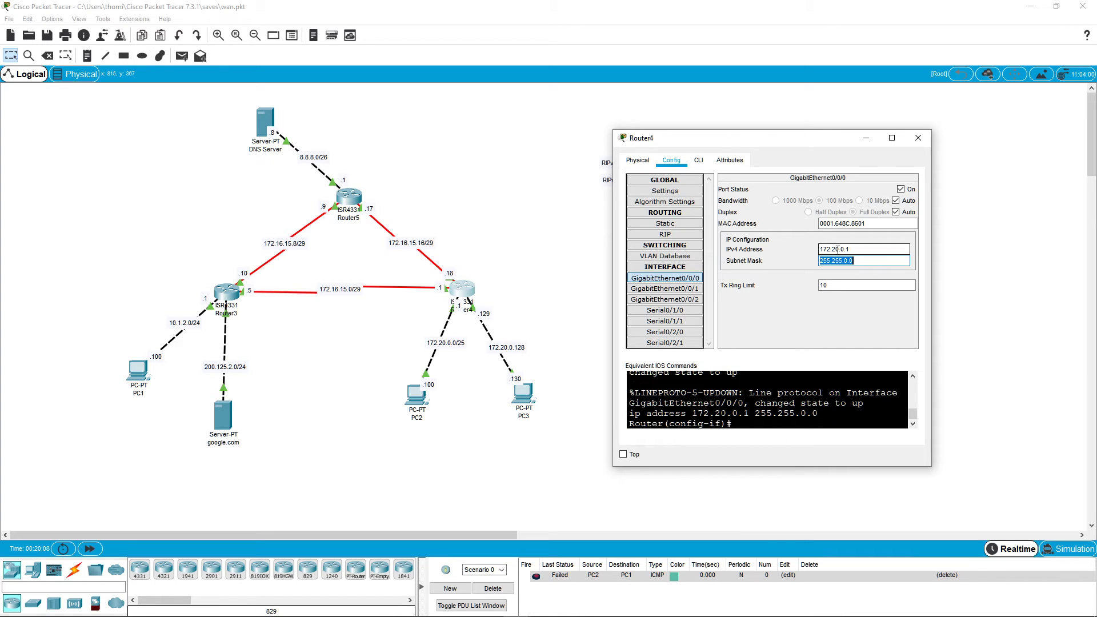
key(End)
key(BackSpace)
text(8)
Assign 172.20.0.129 with subnet mask 255.255.255.128 to Router4's GigabitEthernet0/0/1 and close the Router4 window.
click(694, 289)
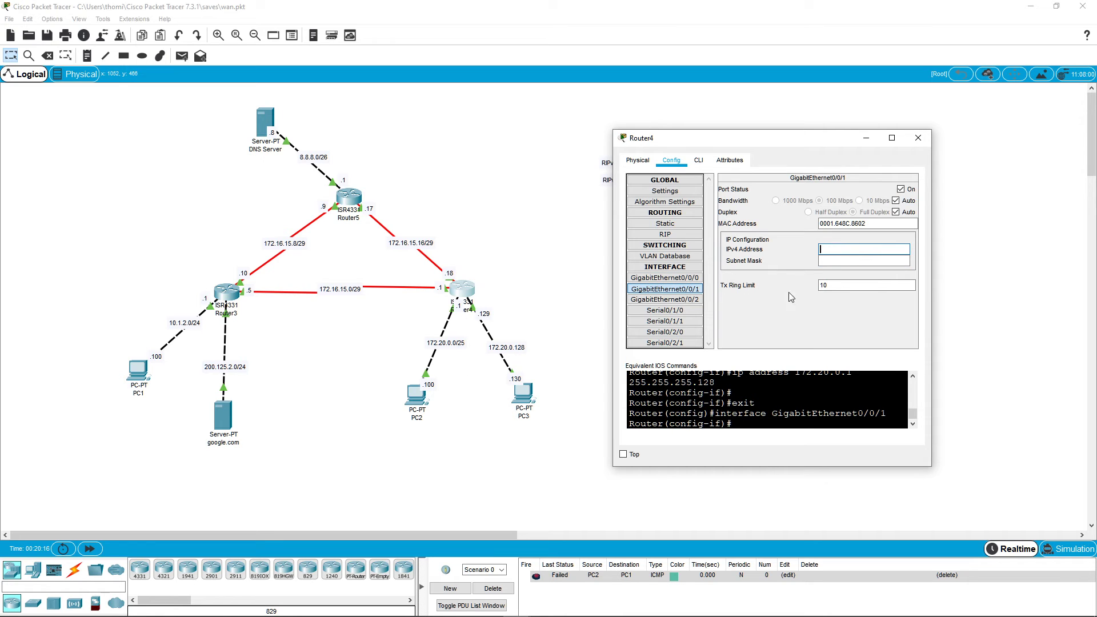
click(842, 253)
text(172.20.0.129)
key(Tab)
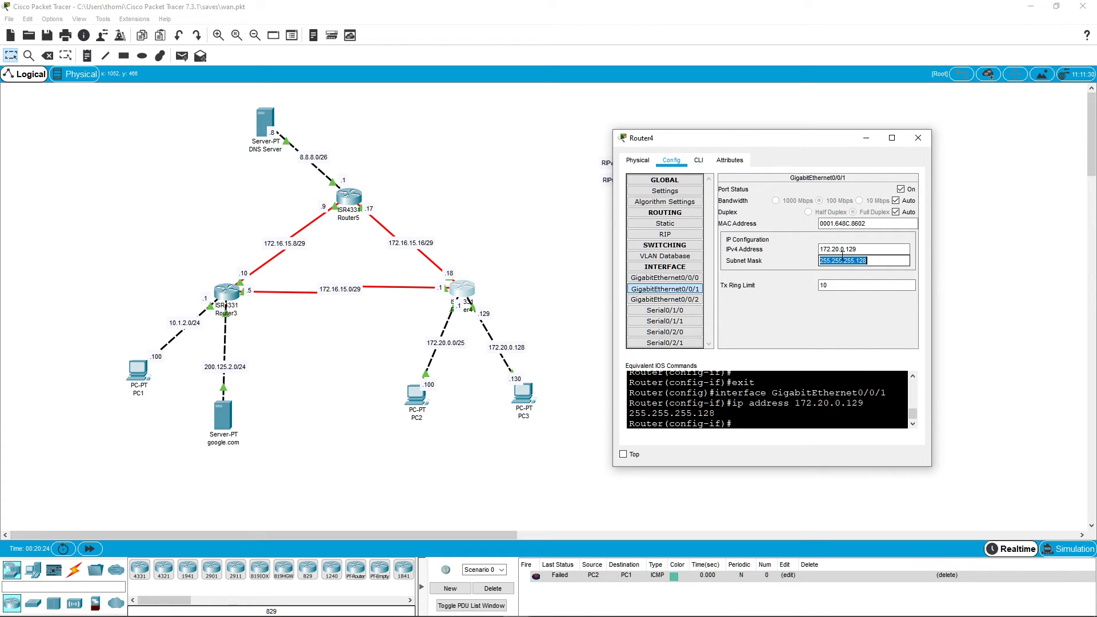
click(878, 256)
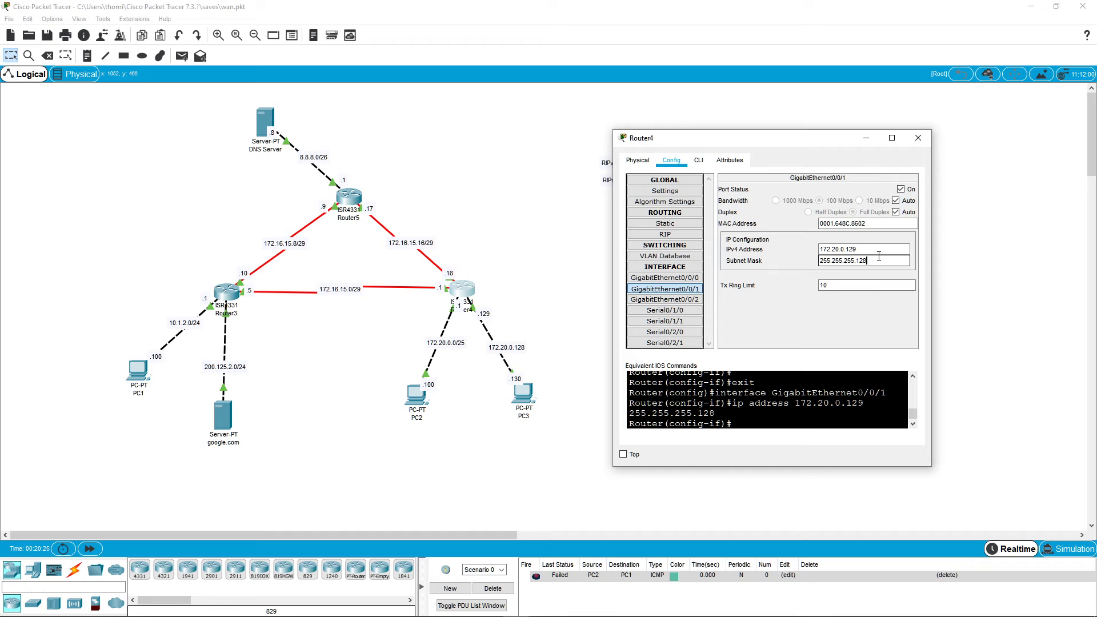
click(918, 138)
Check the IP settings of Router3's GigabitEthernet0/0/0 and GigabitEthernet0/0/1 and of Router5's GigabitEthernet0/0/0.
click(227, 292)
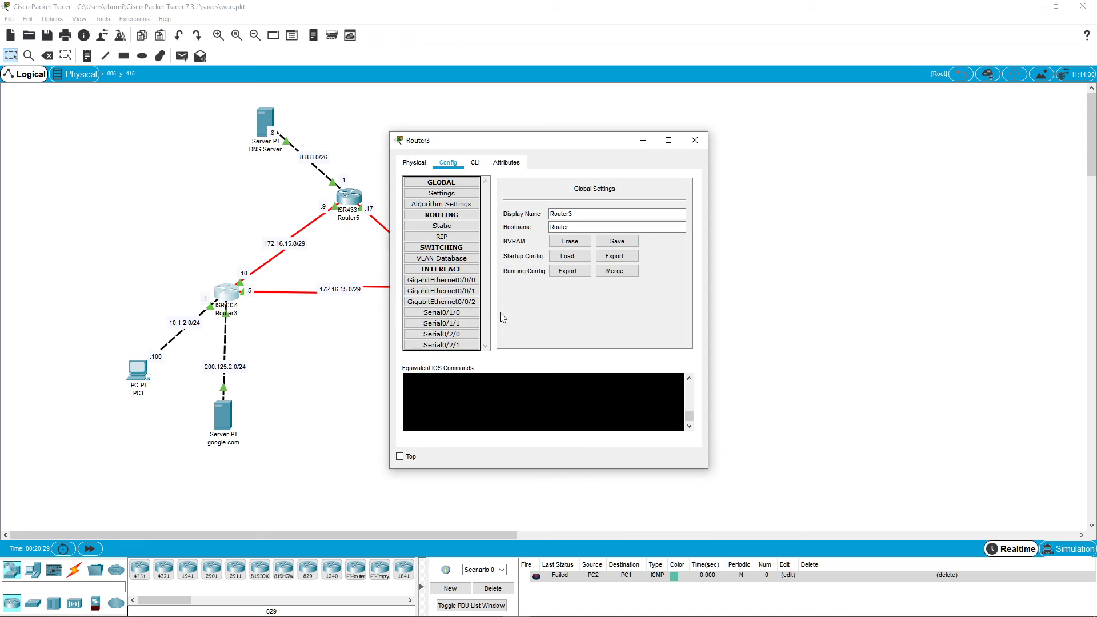
click(441, 280)
click(467, 290)
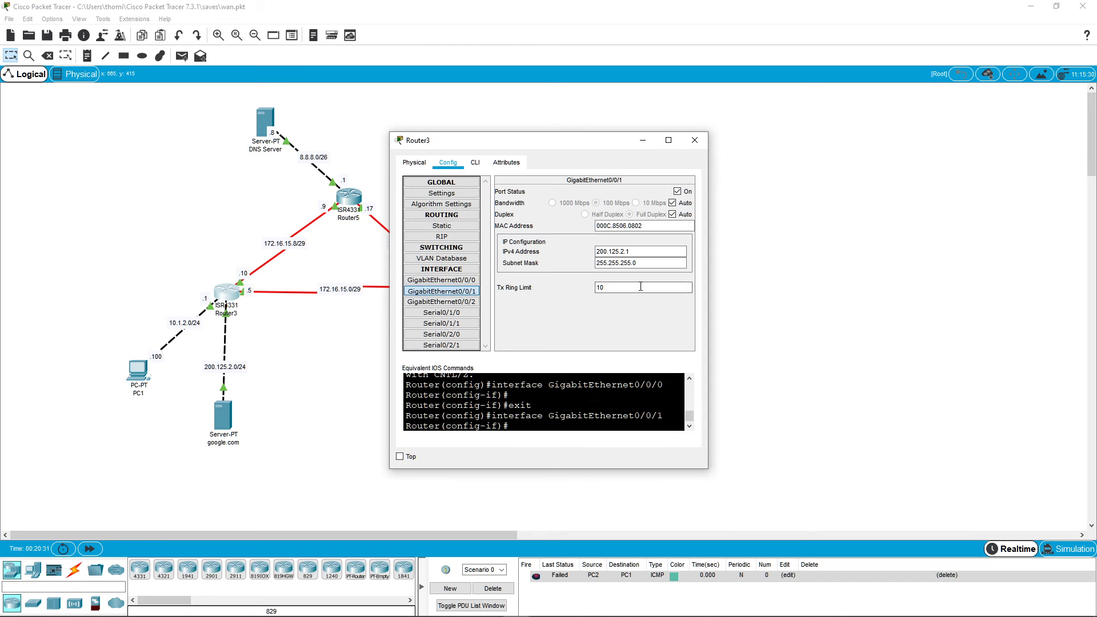
click(695, 140)
click(350, 199)
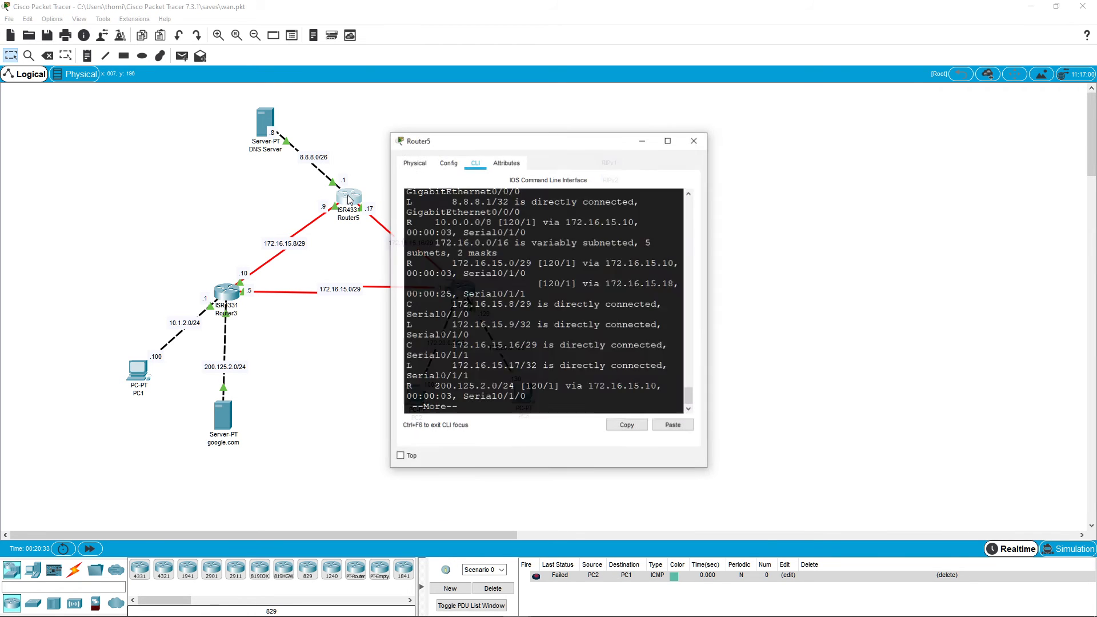
click(448, 163)
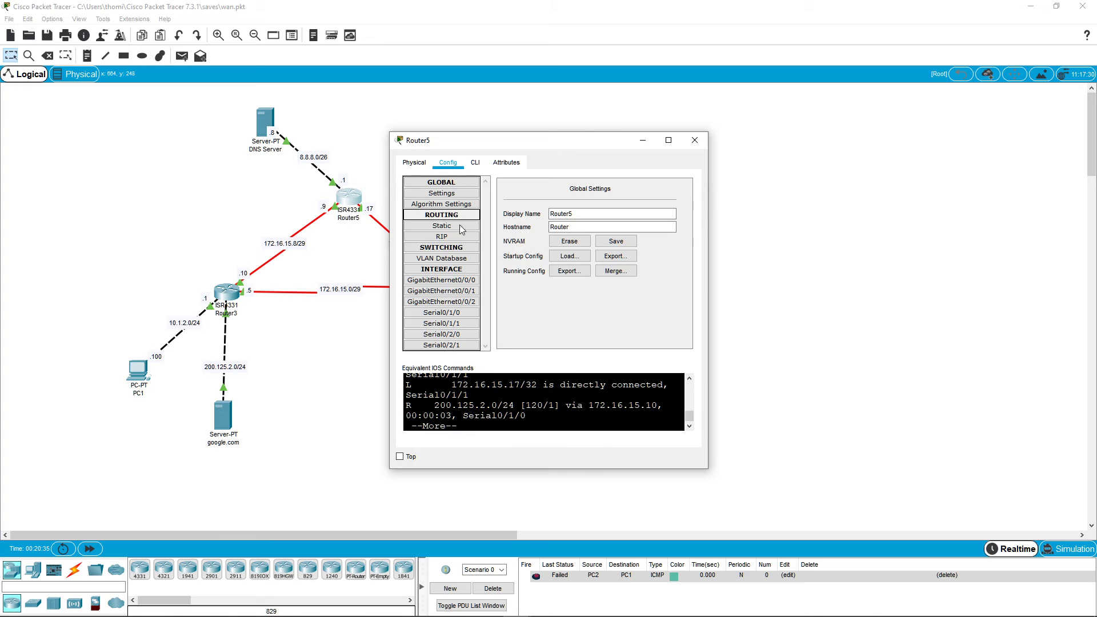
click(441, 279)
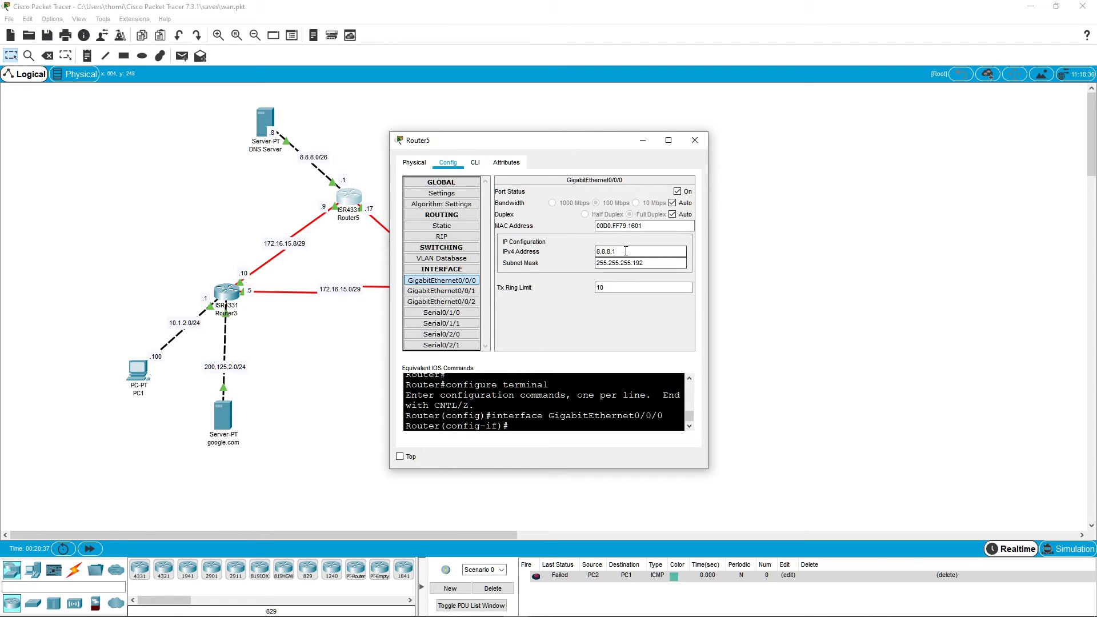
click(703, 146)
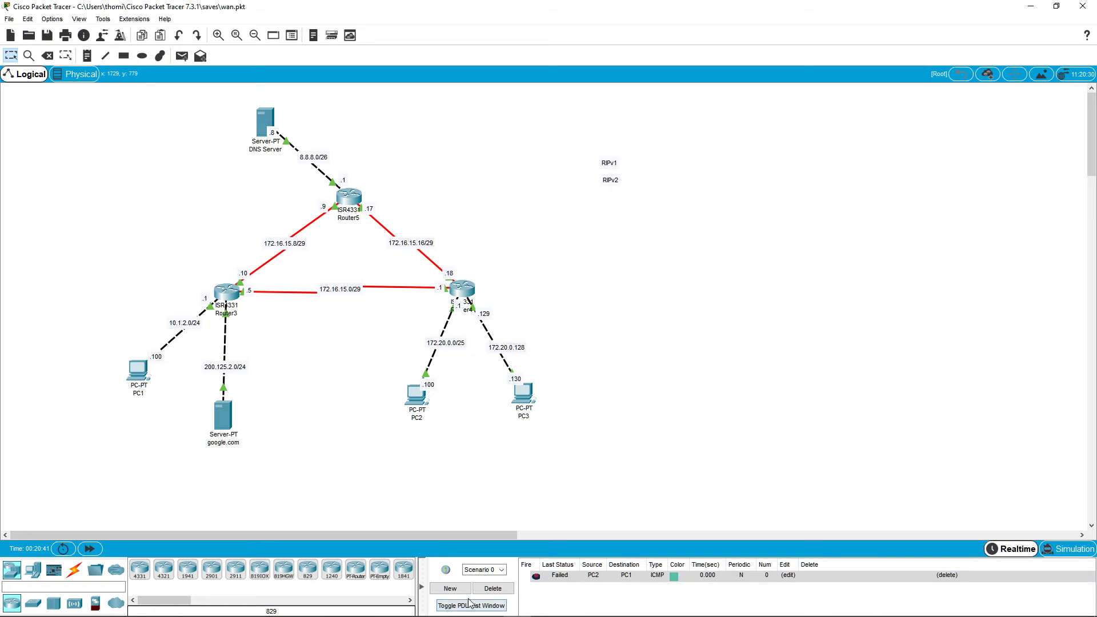
Delete the existing PDU scenario and, in Simulation mode, send a simple PDU from PC1 to PC2.
click(499, 589)
click(1077, 552)
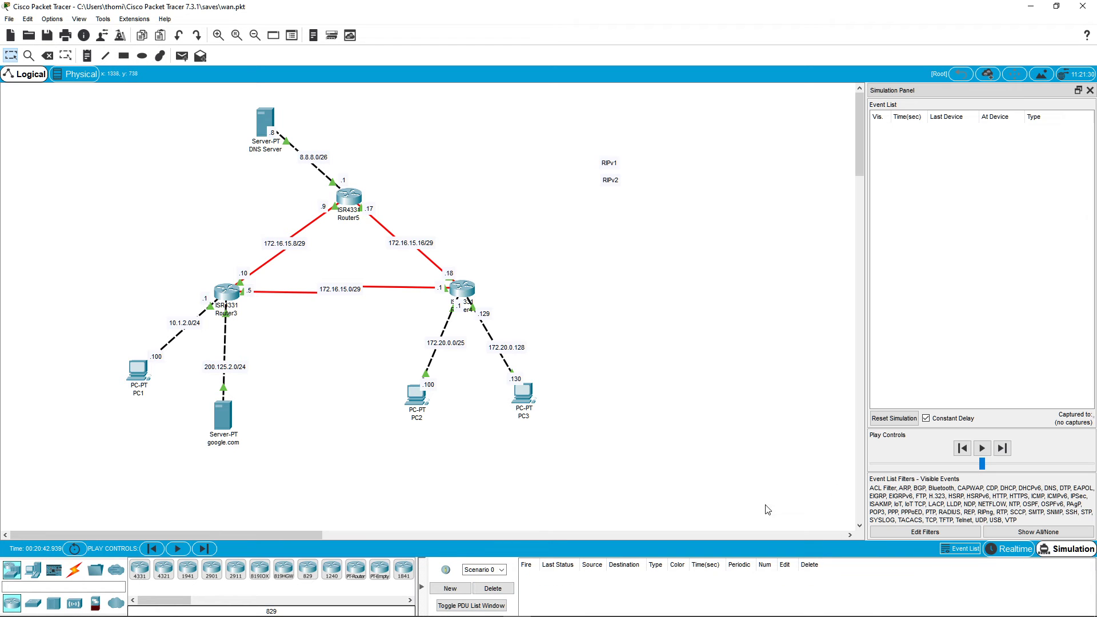
click(183, 56)
click(138, 371)
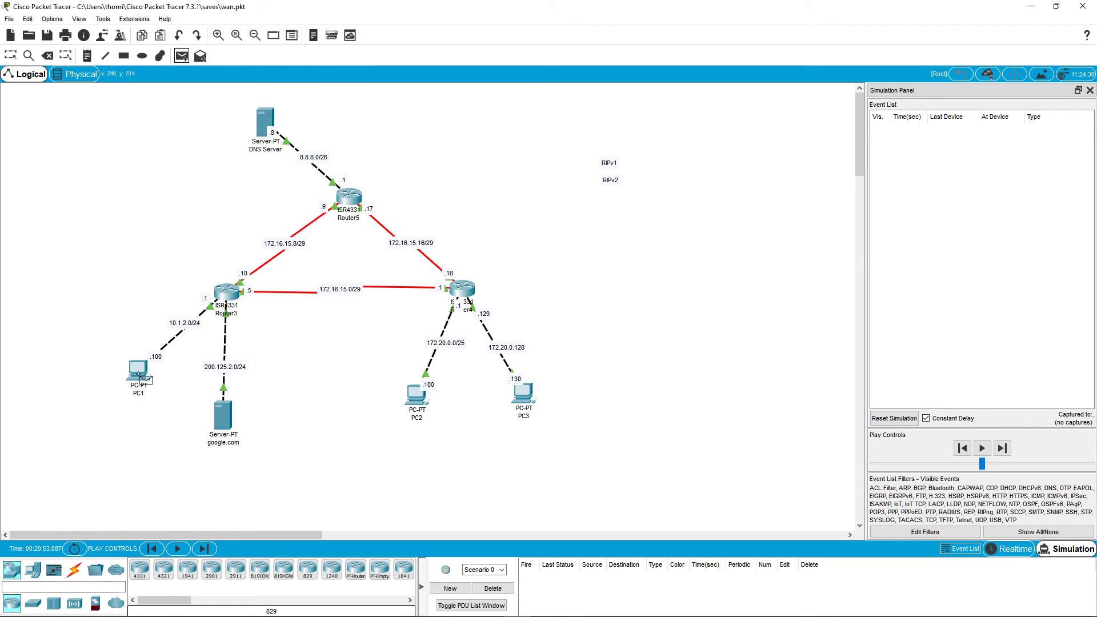
click(423, 403)
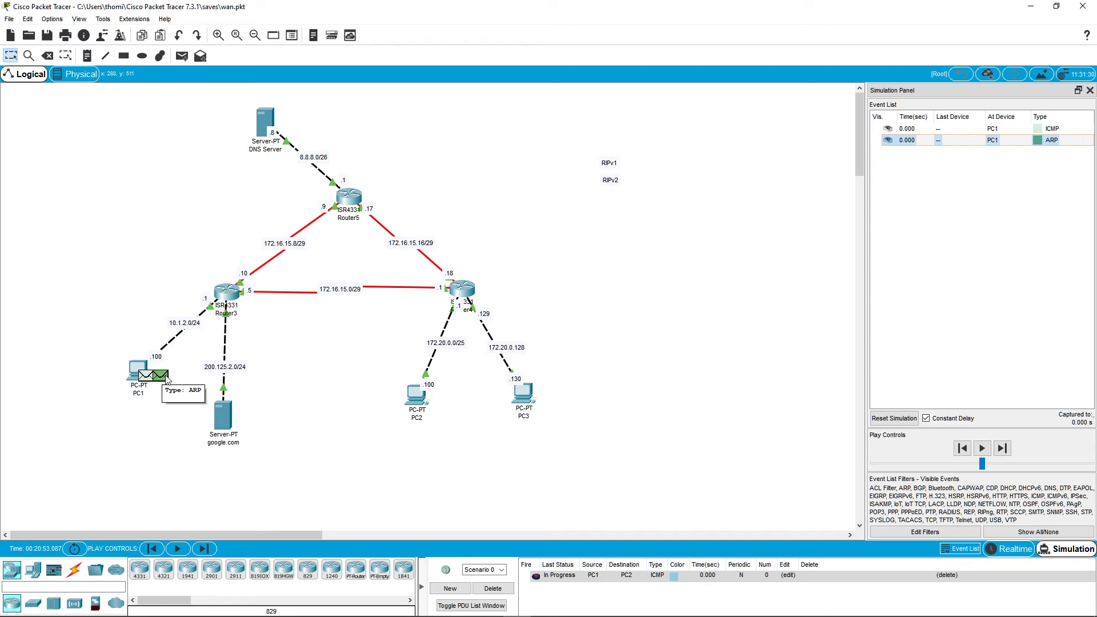
Advance the simulation event by event to follow the ARP and ICMP packets from PC1 through Router3 and Router4 to PC2 and back to Router4.
click(1003, 448)
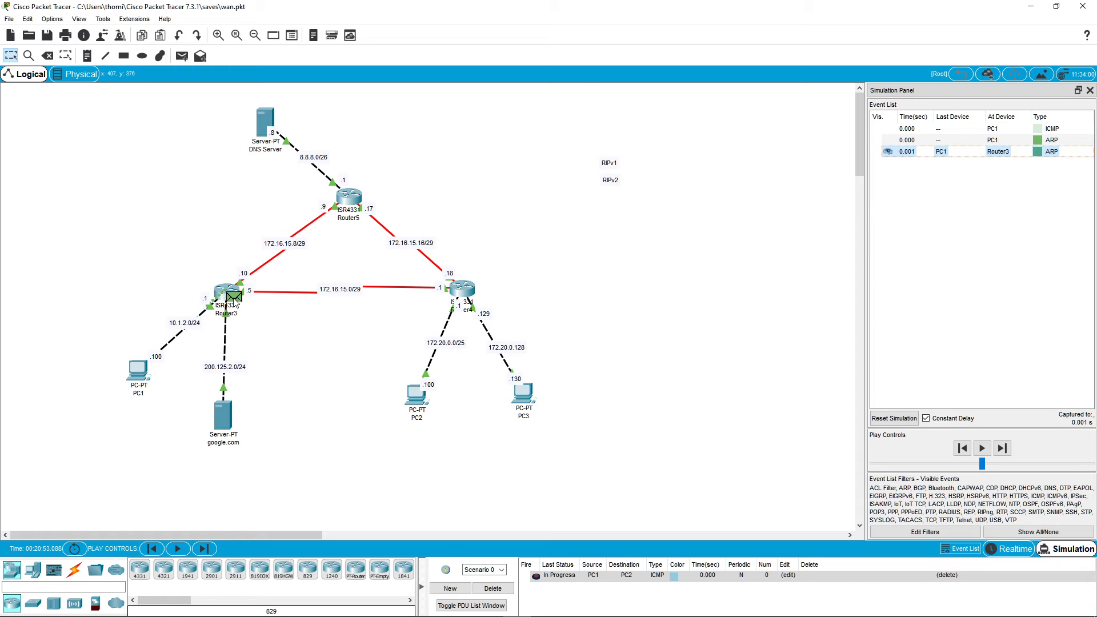
click(1003, 449)
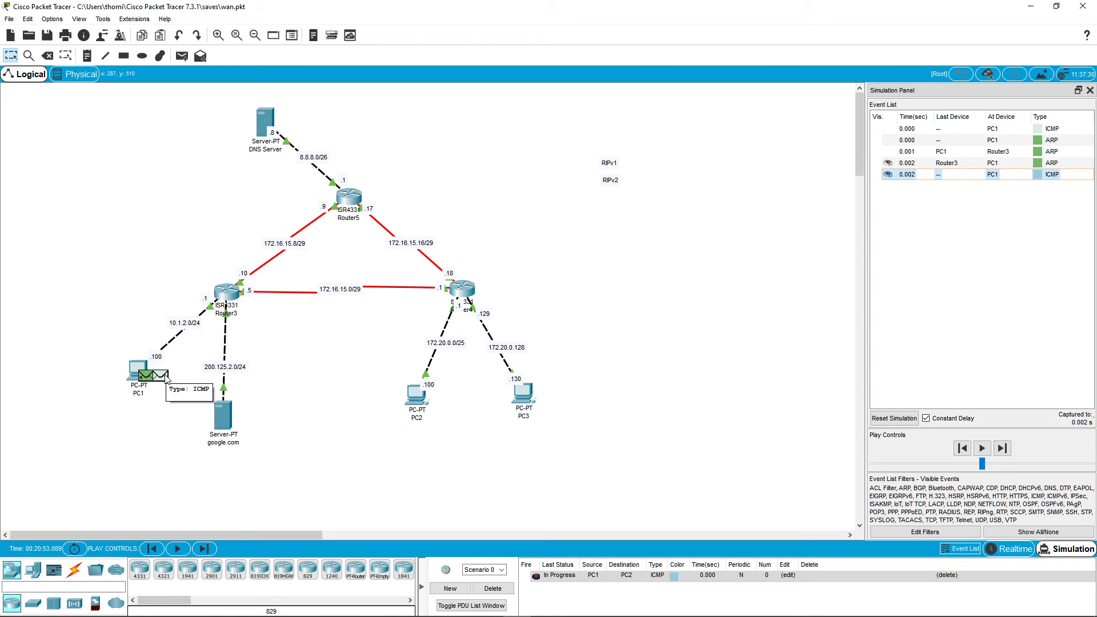
click(1002, 448)
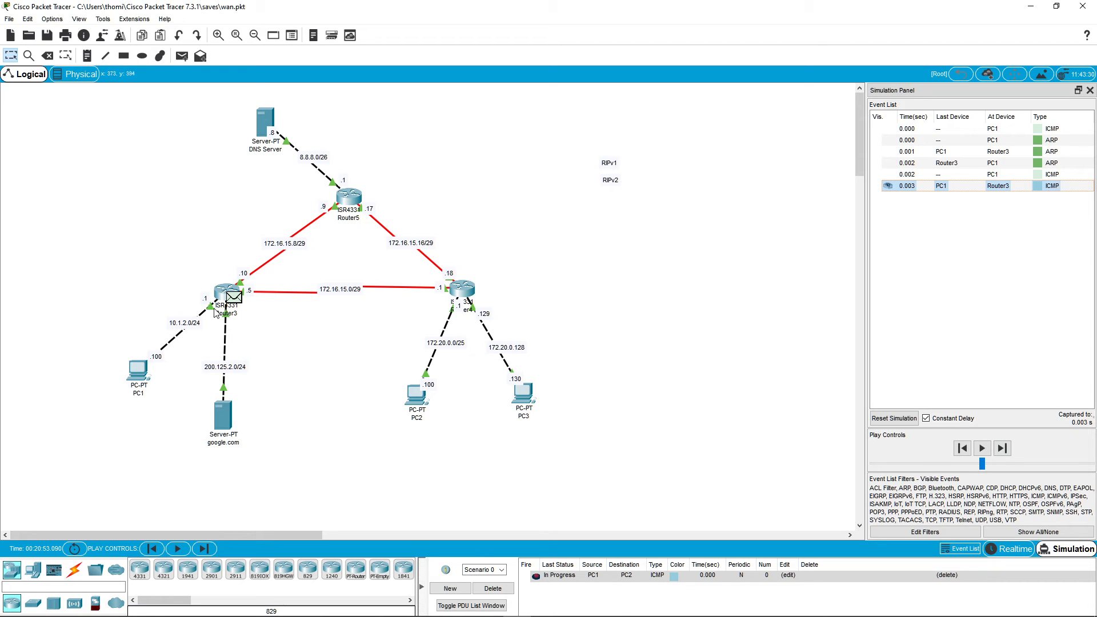
mouse_move(222, 294)
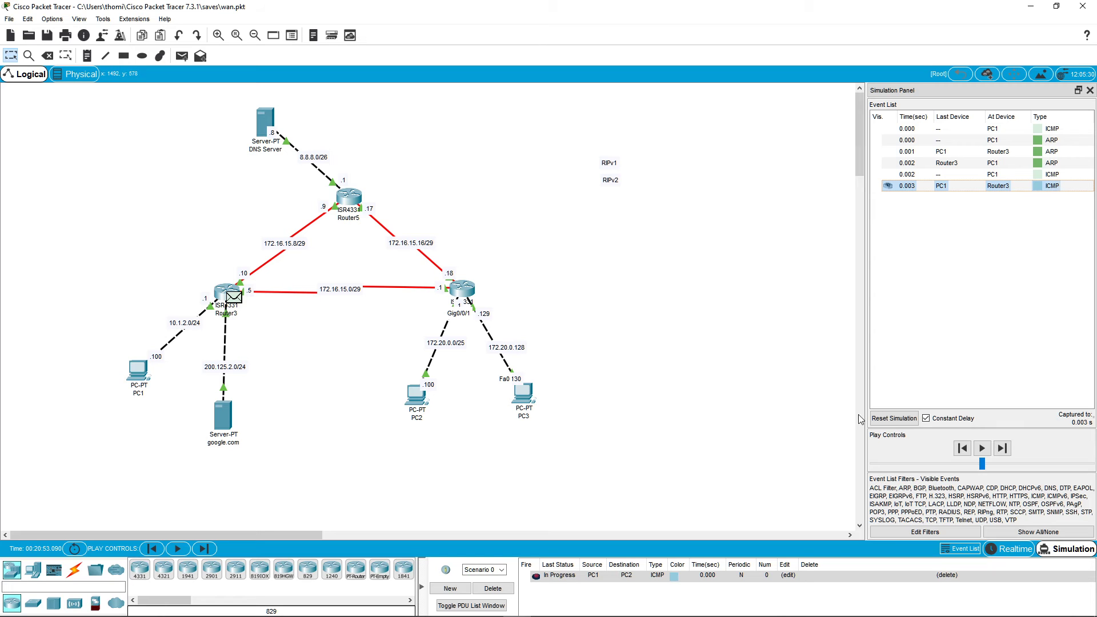
click(1002, 448)
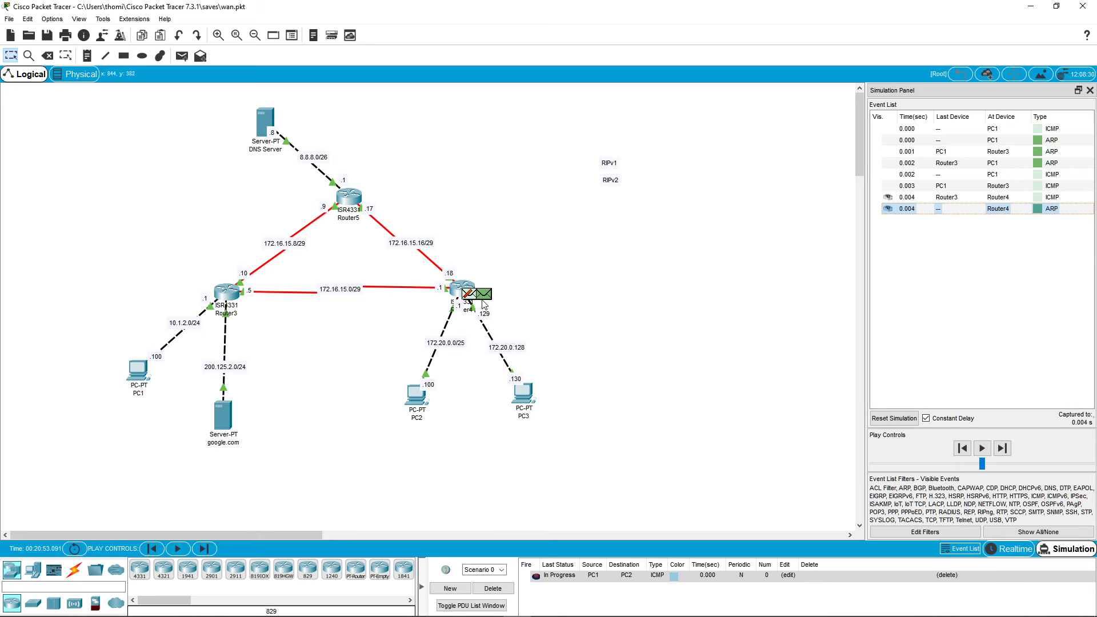
mouse_move(473, 297)
click(1003, 450)
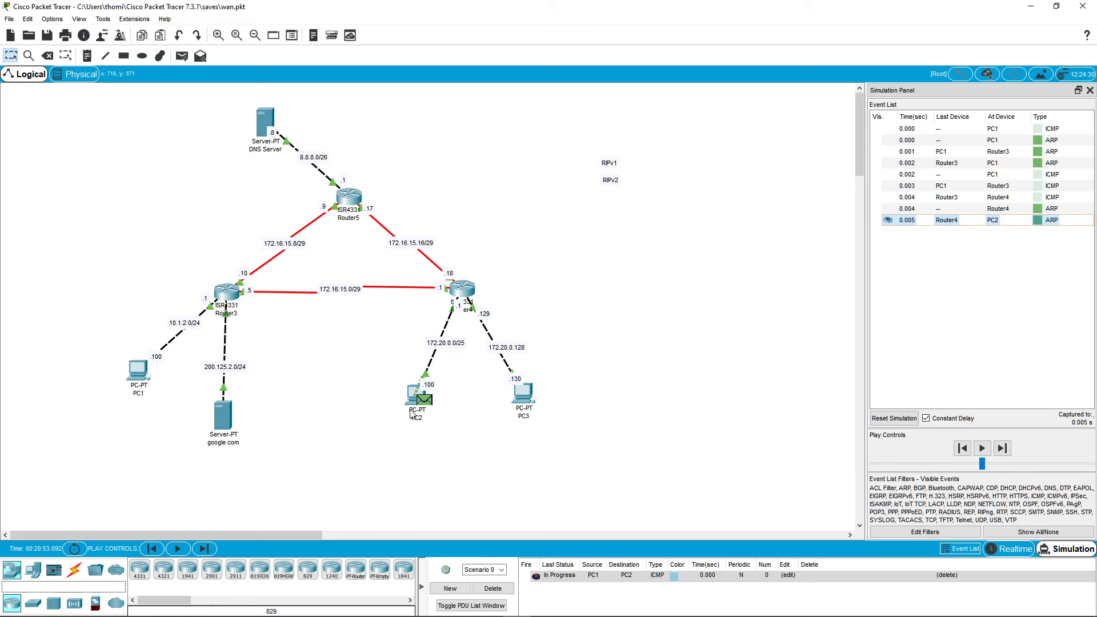
click(1003, 450)
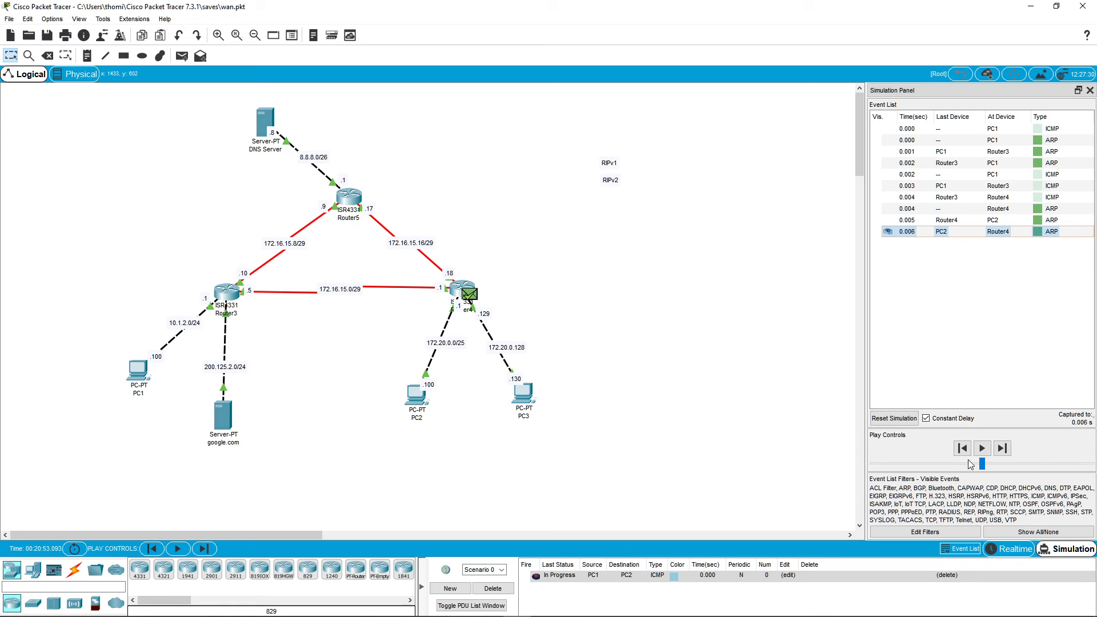
Reset the simulation, trace the PC1-to-PC2 ping event by event until its reply reaches PC1, and delete the scenario.
click(904, 421)
click(998, 449)
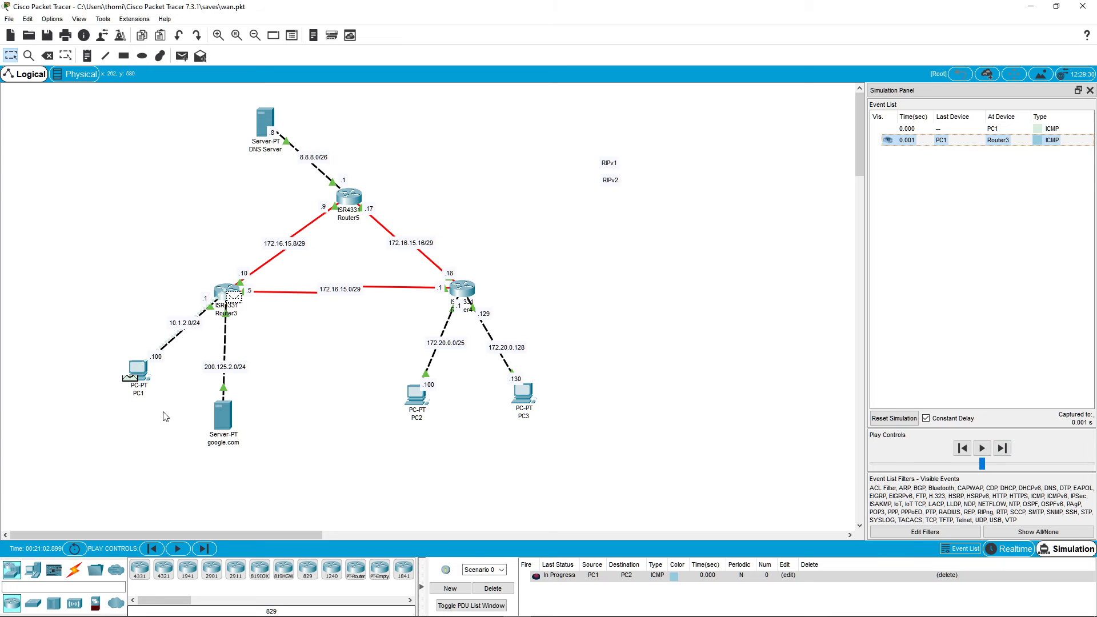
click(1002, 449)
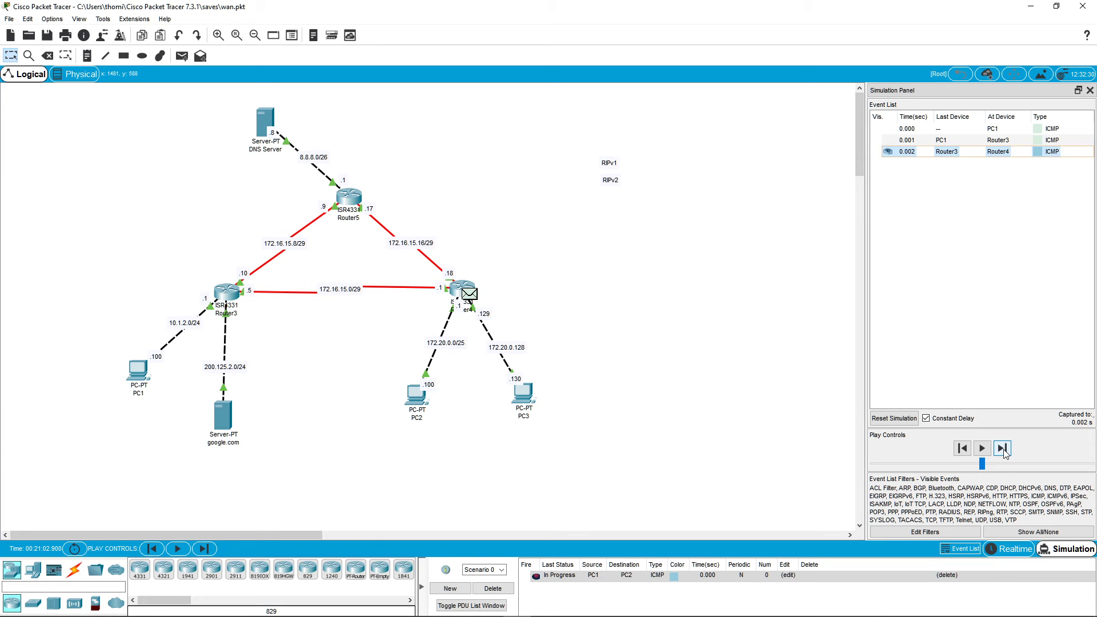
click(1003, 451)
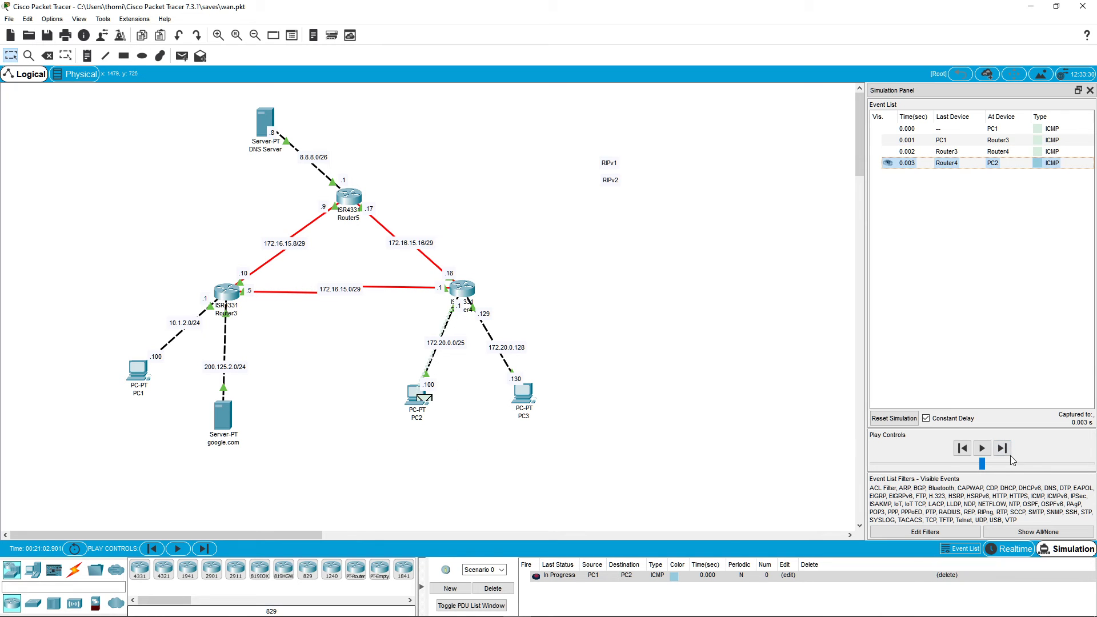
click(1006, 451)
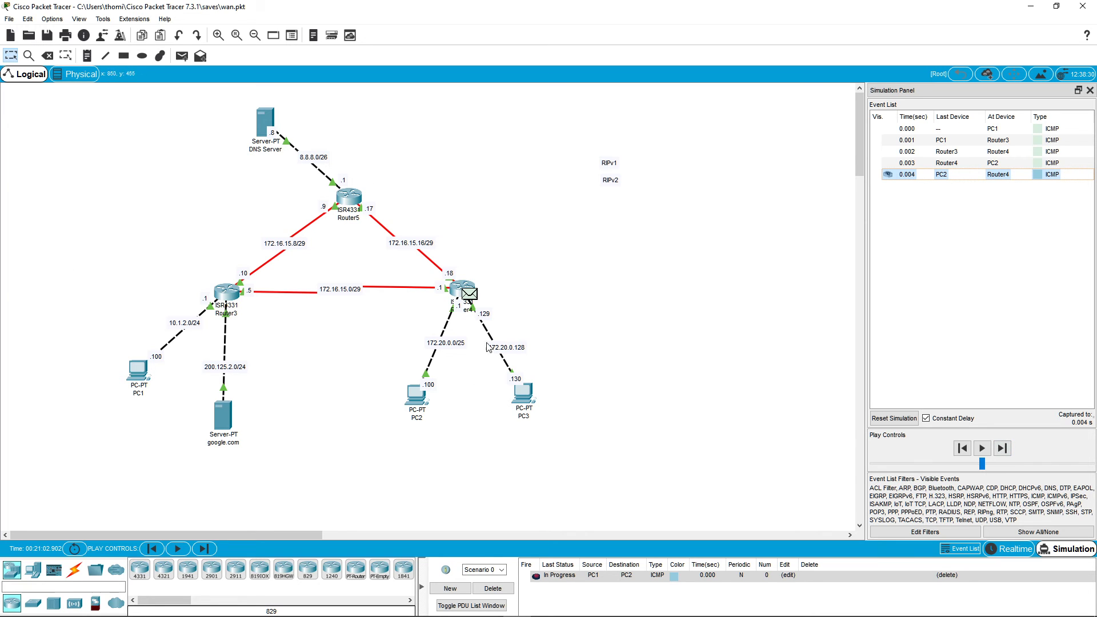
click(1003, 449)
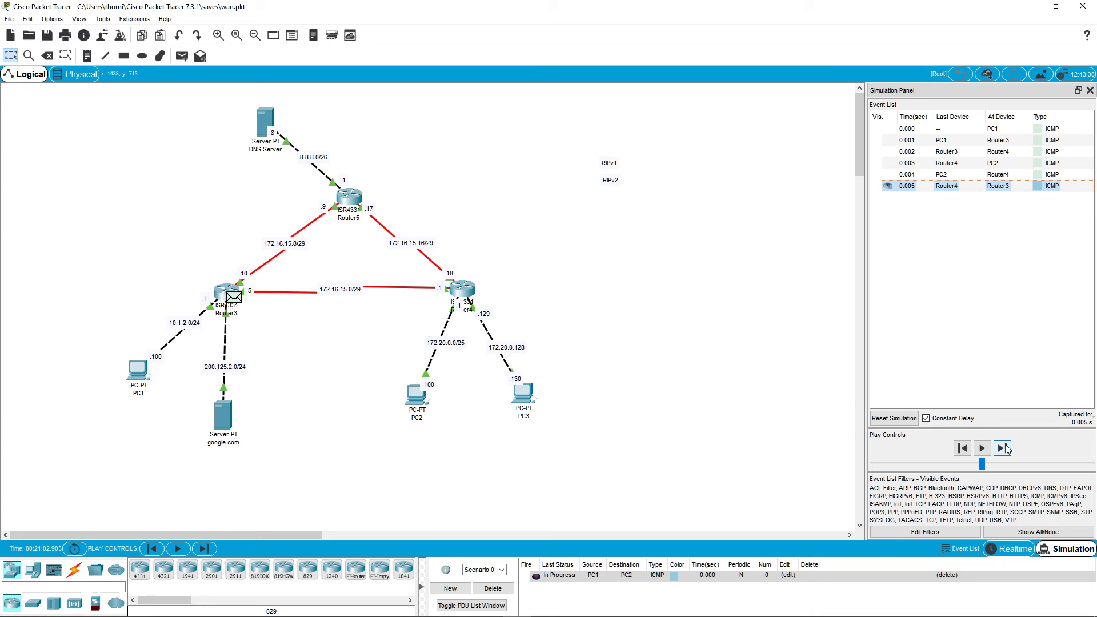
click(1003, 449)
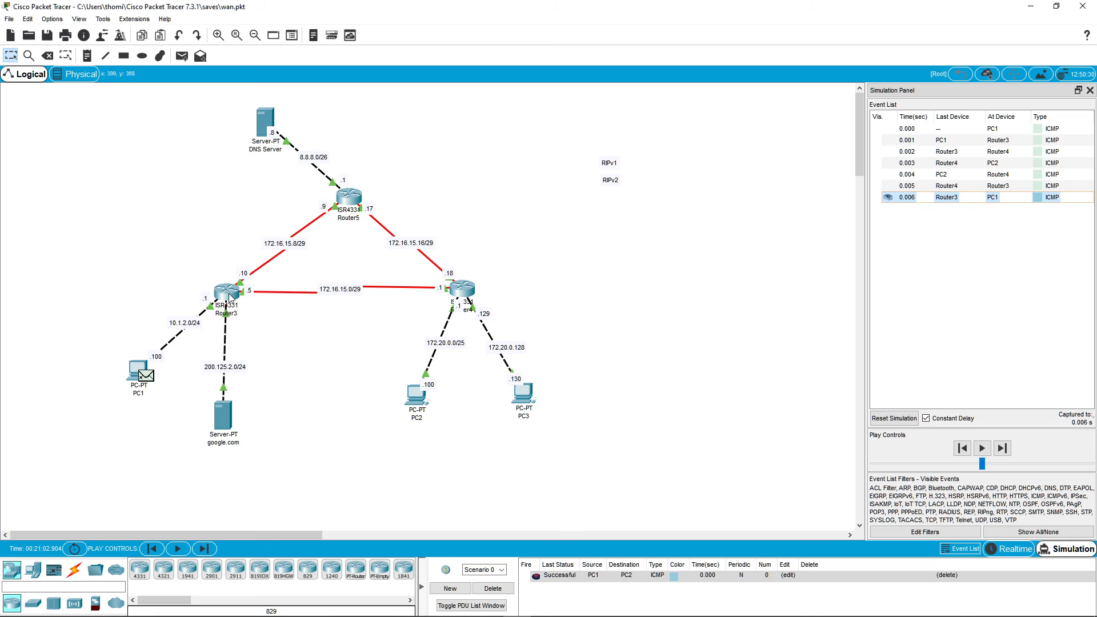
mouse_move(229, 300)
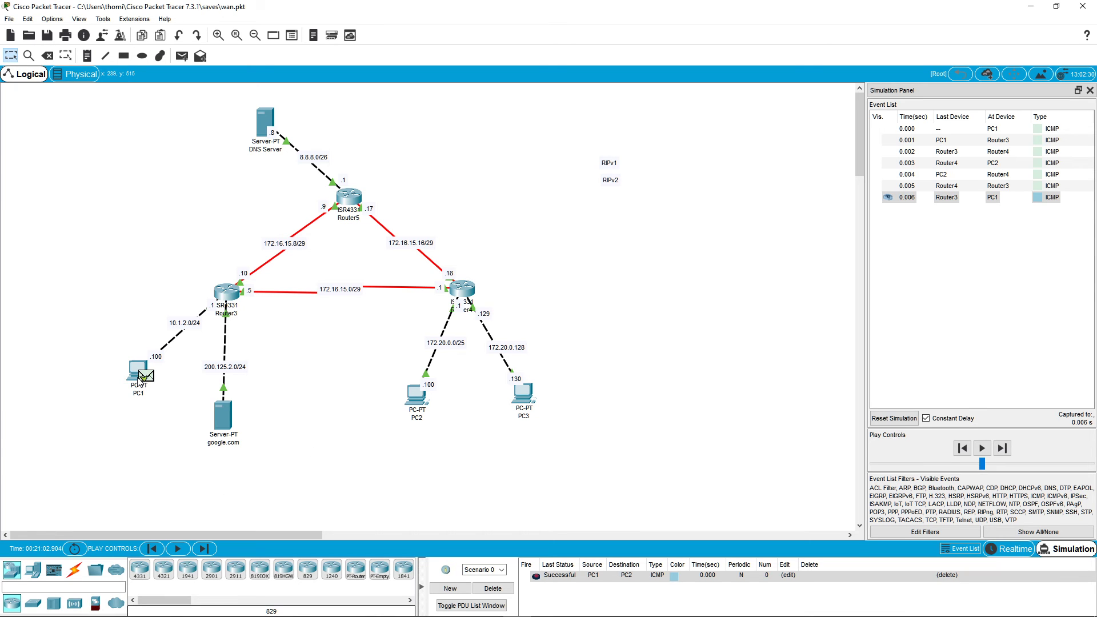
click(499, 590)
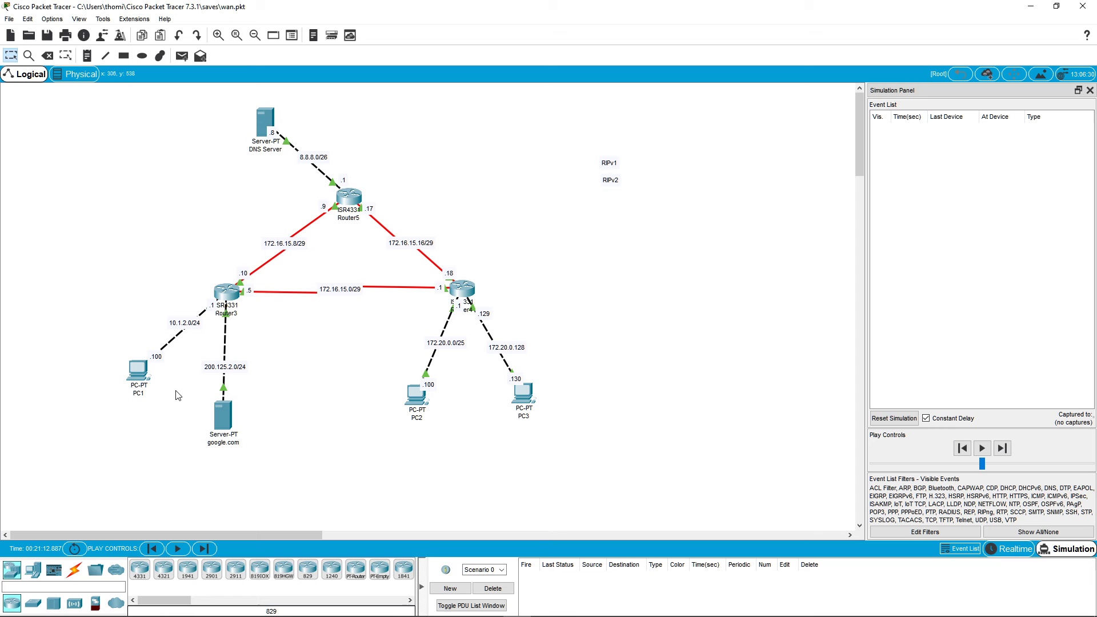
click(140, 374)
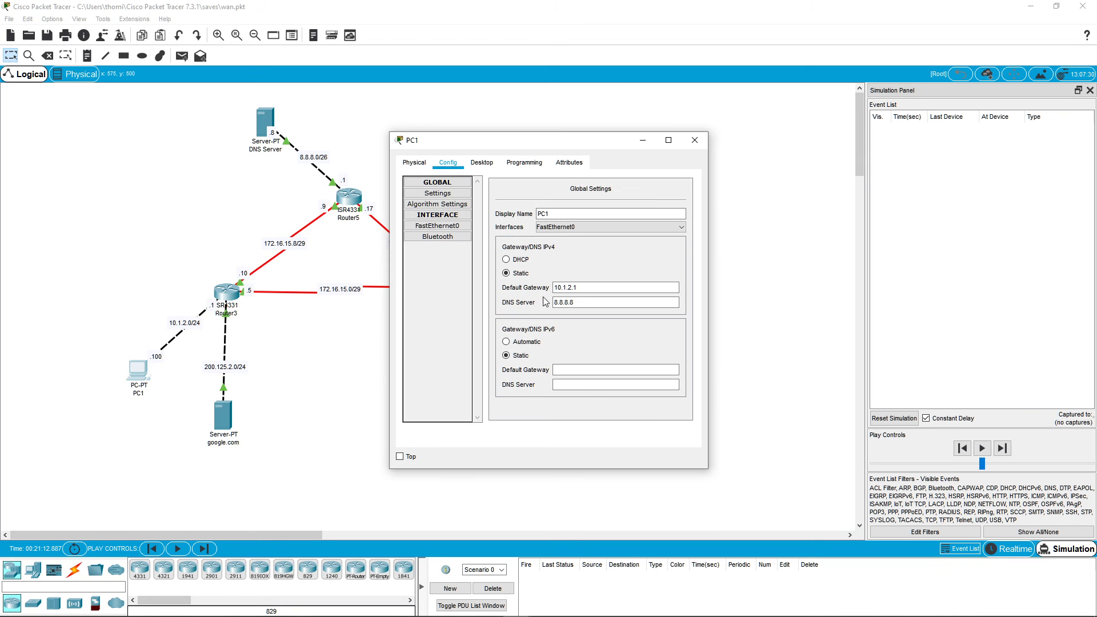
drag(526, 144, 601, 143)
click(562, 162)
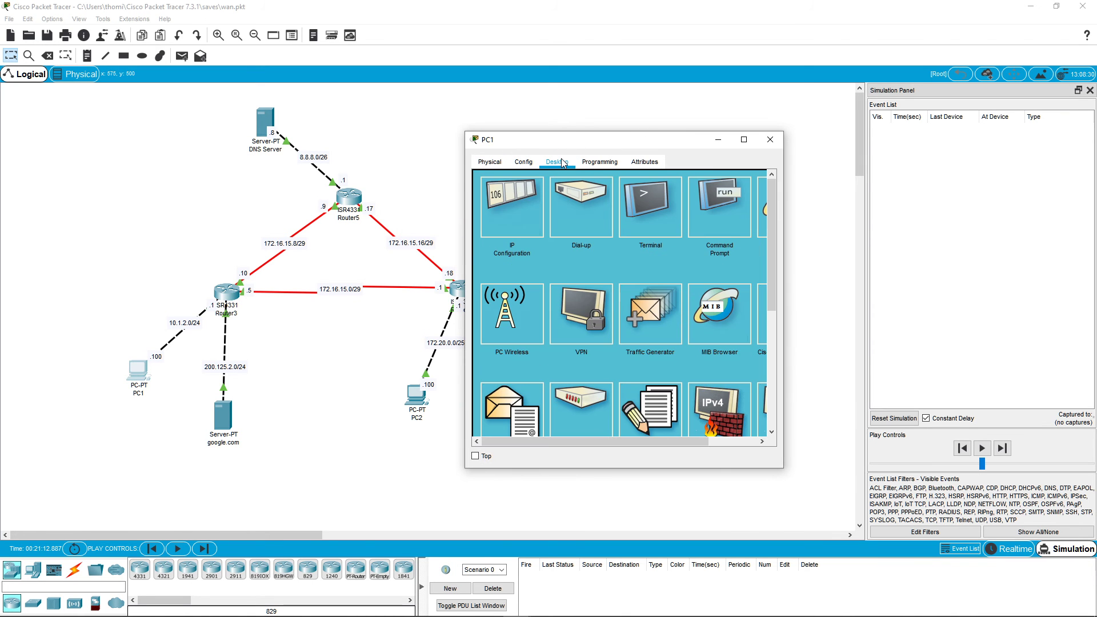
drag(630, 443, 724, 444)
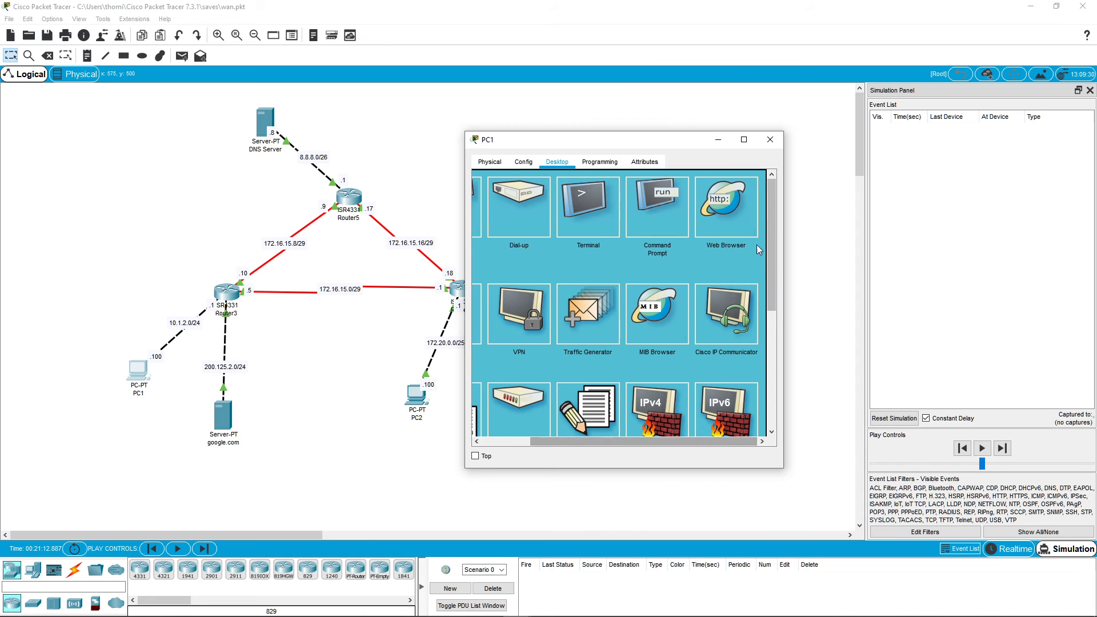
click(710, 213)
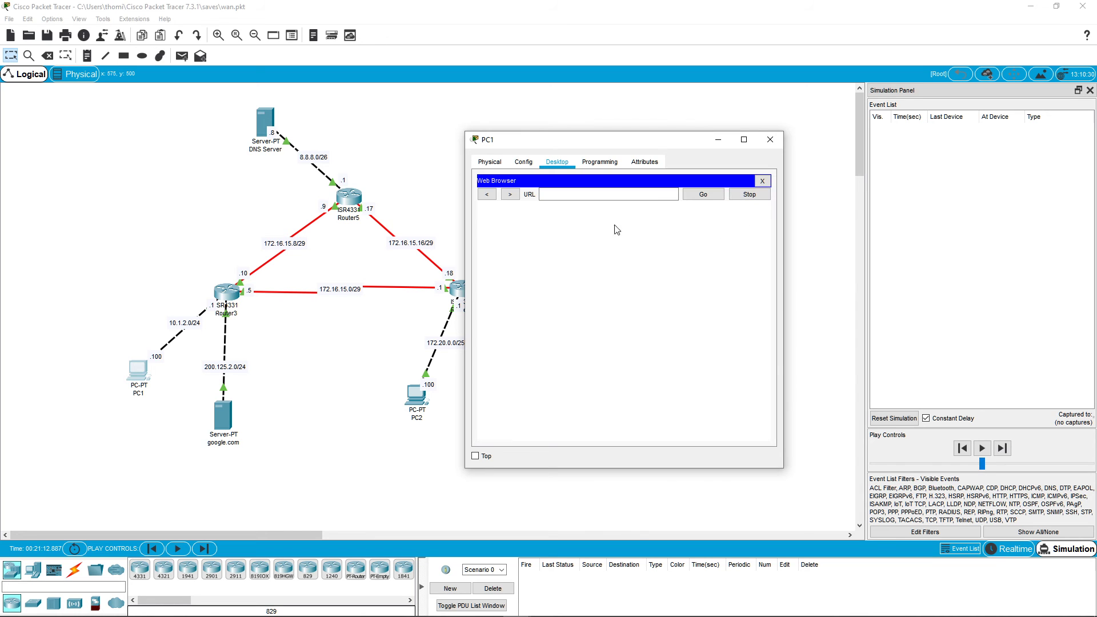
click(589, 196)
click(770, 141)
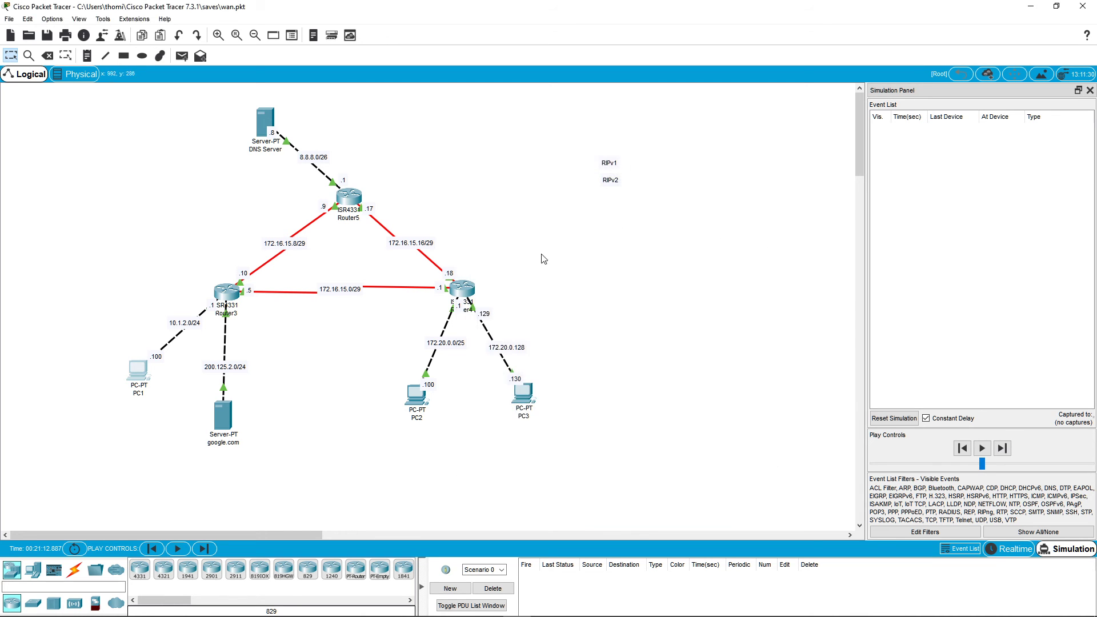
click(264, 130)
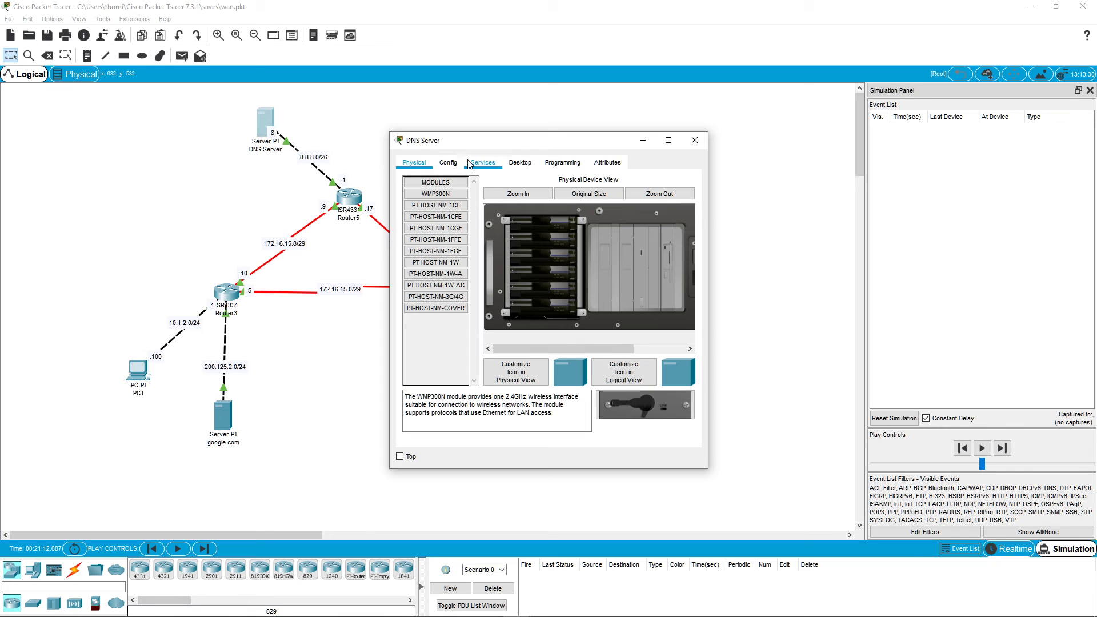
click(477, 165)
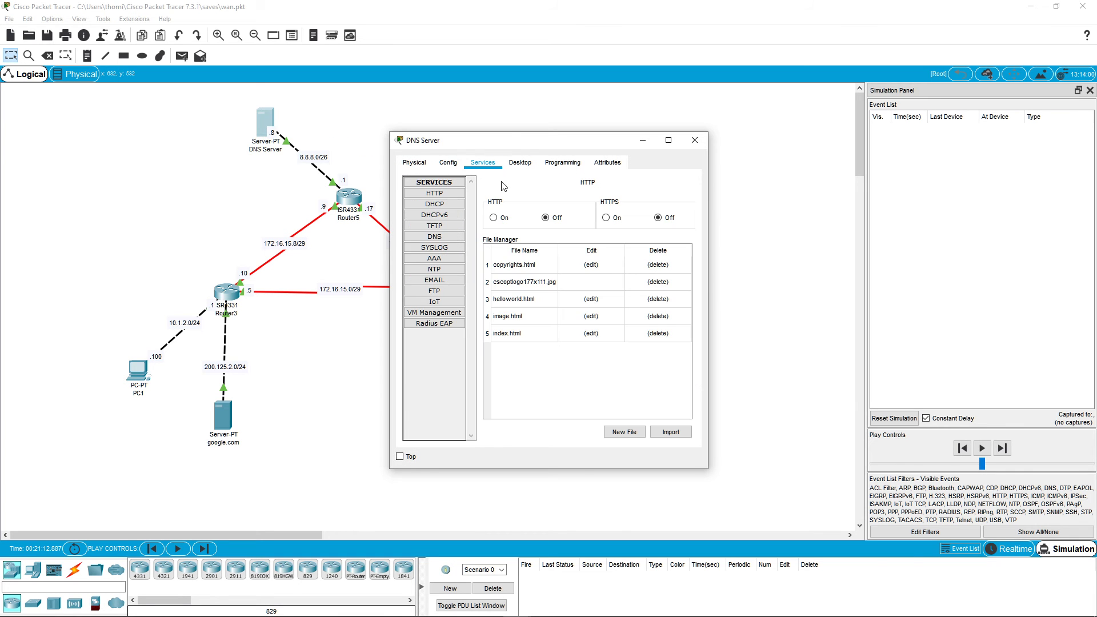
click(441, 236)
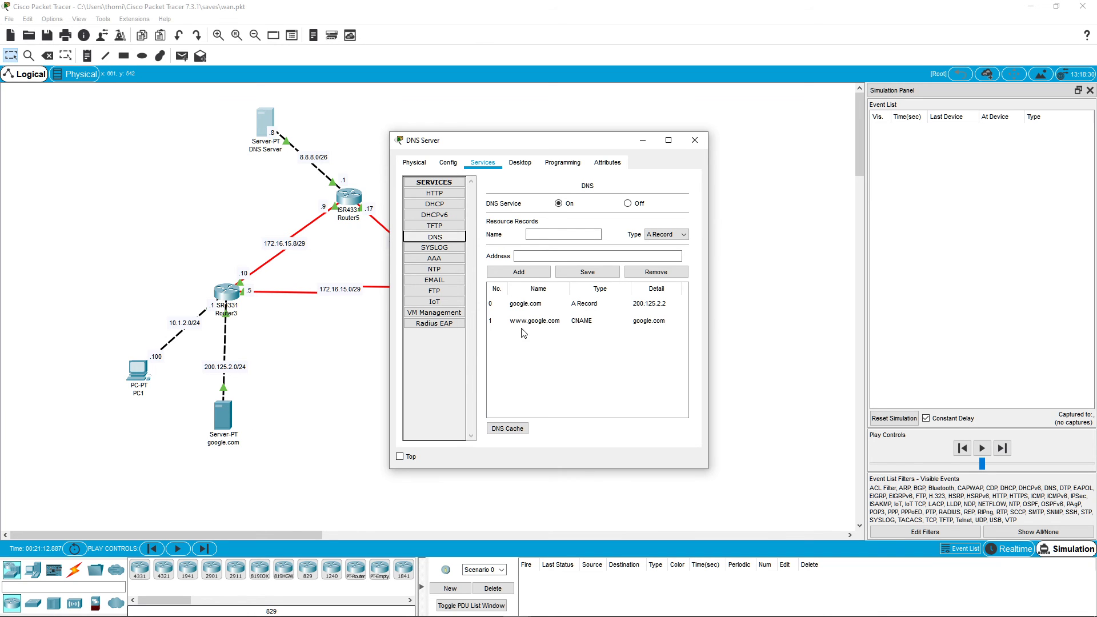
click(592, 323)
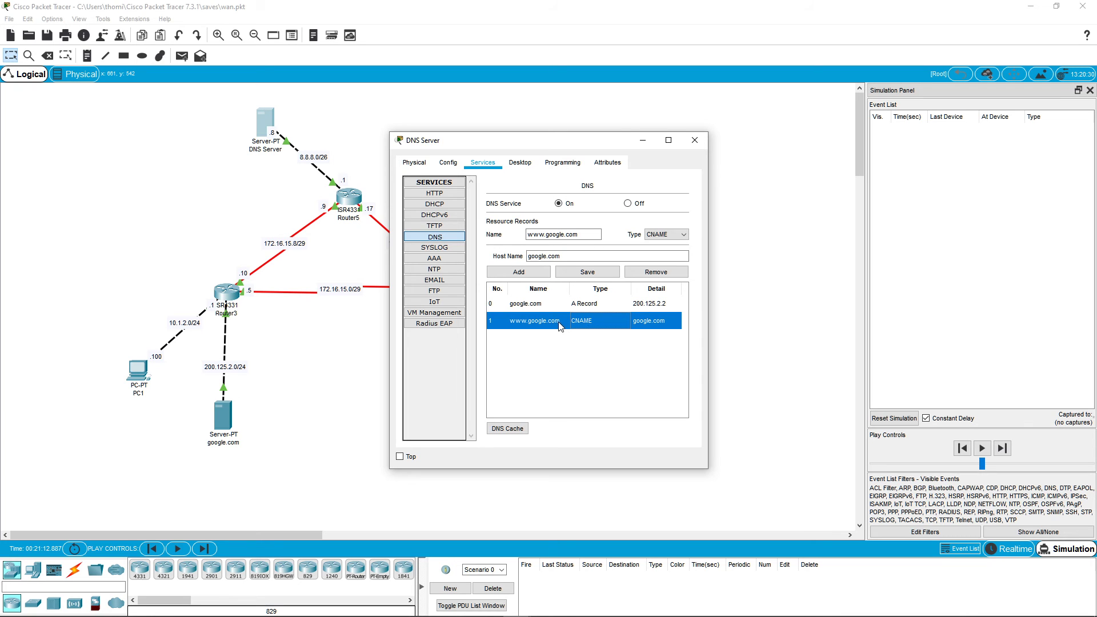
click(537, 309)
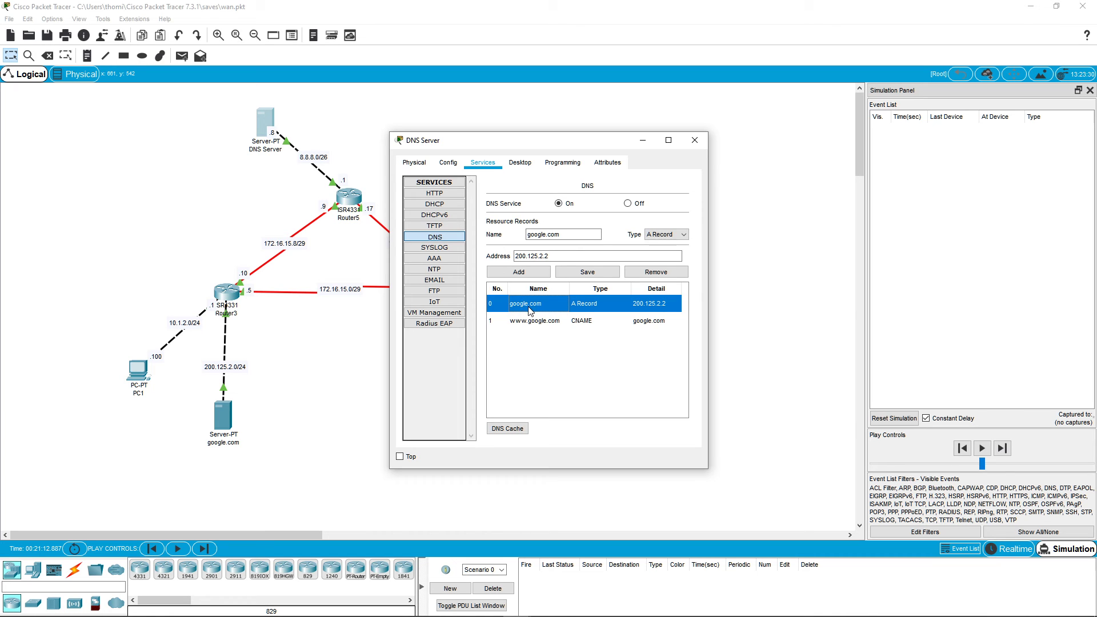
click(526, 323)
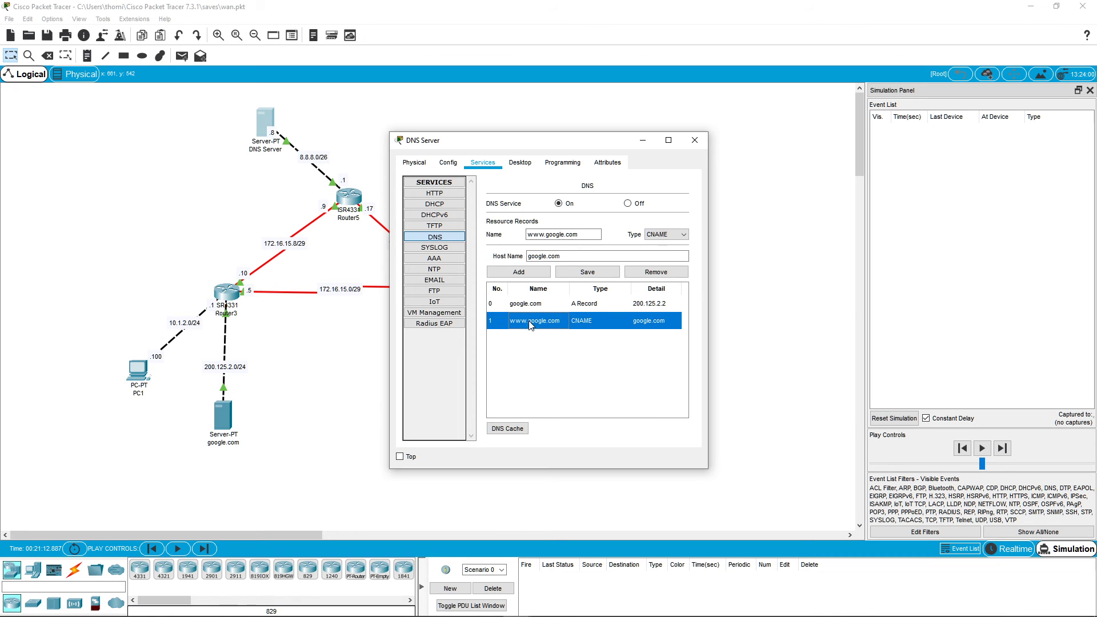
click(577, 306)
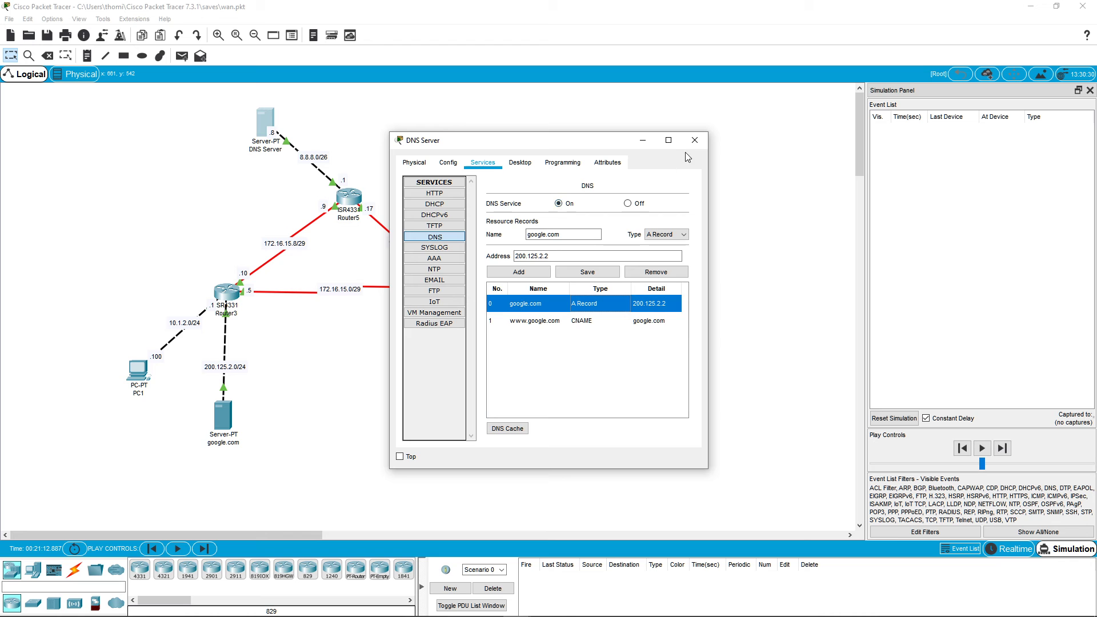
click(694, 140)
Request google.com in PC1's web browser and return to the network topology.
click(139, 376)
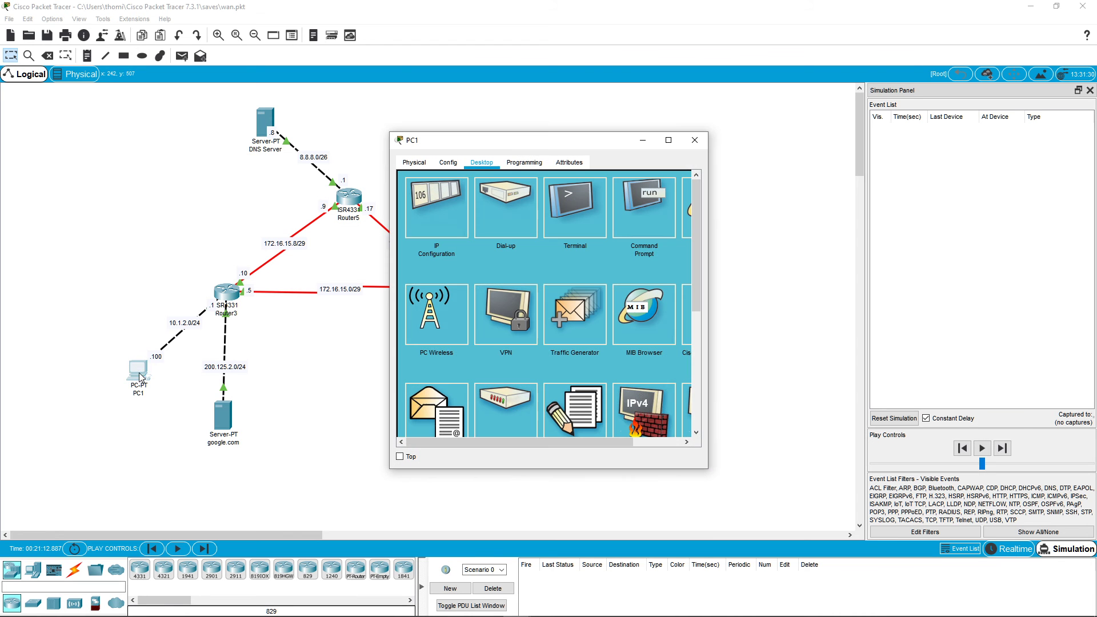
drag(584, 441, 634, 440)
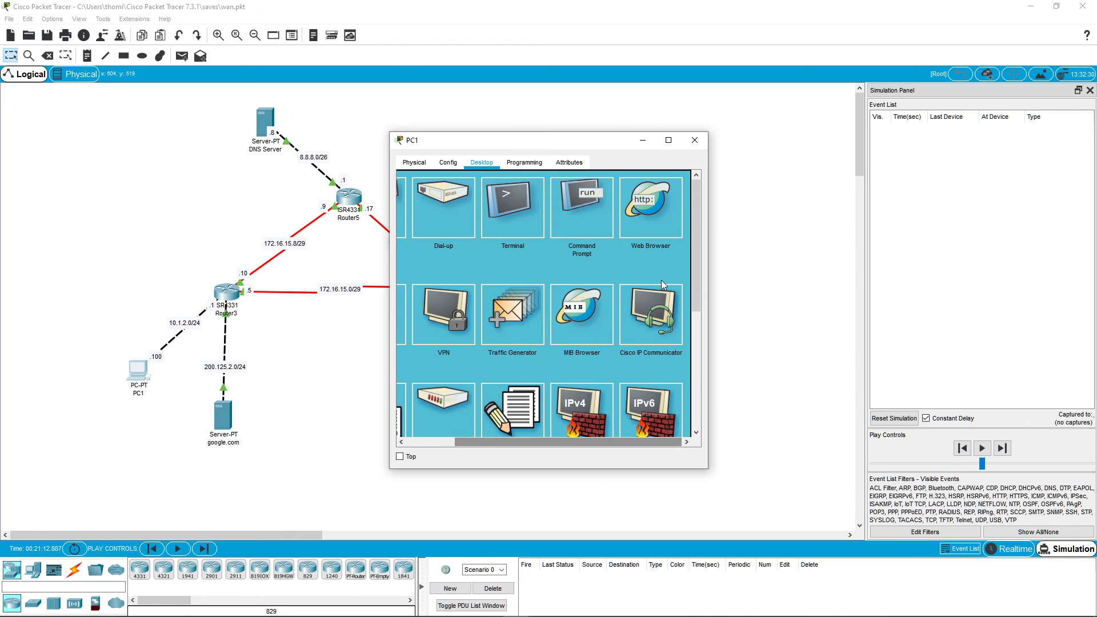
click(650, 208)
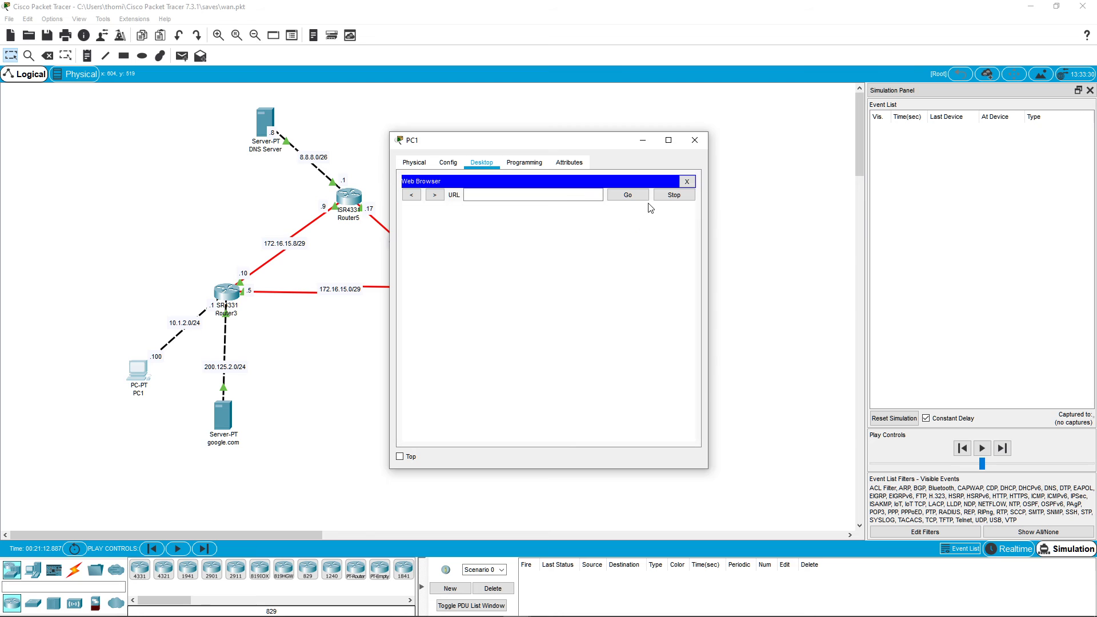
click(525, 194)
text(google.com)
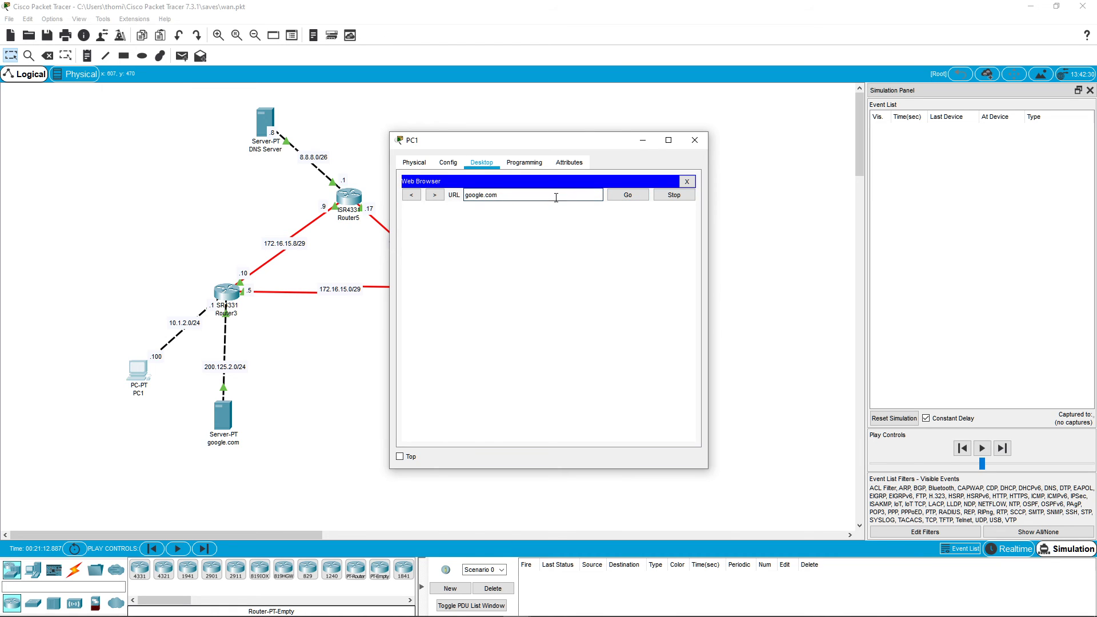
click(628, 196)
click(768, 357)
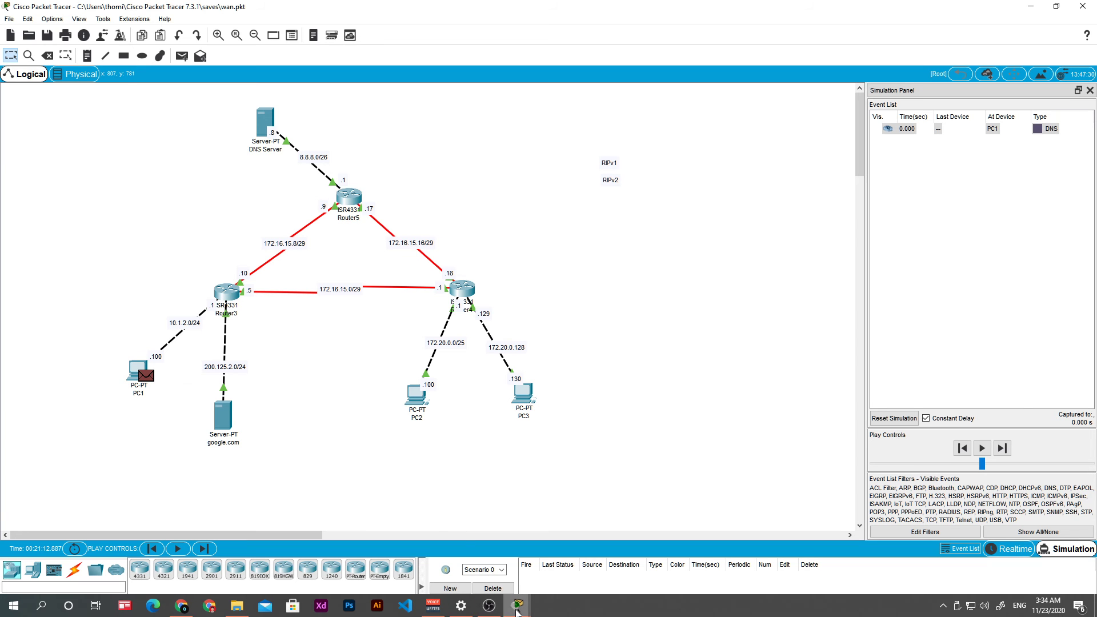
Show PC1's browser window again briefly, and inspect the PDU information of the DNS packet waiting at PC1.
mouse_move(517, 606)
click(578, 555)
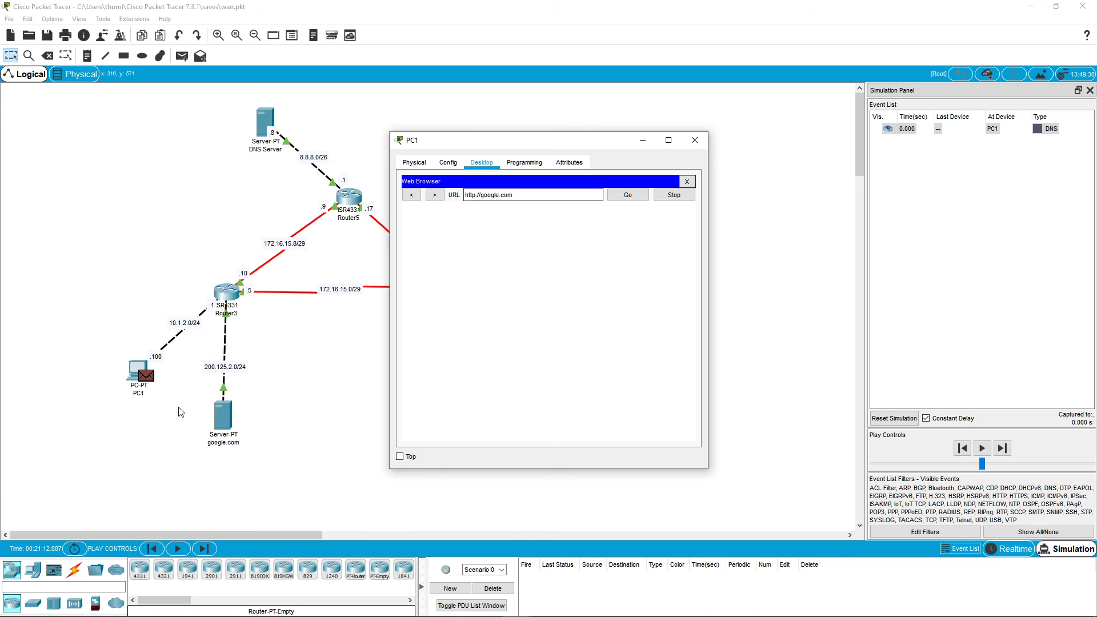
click(726, 273)
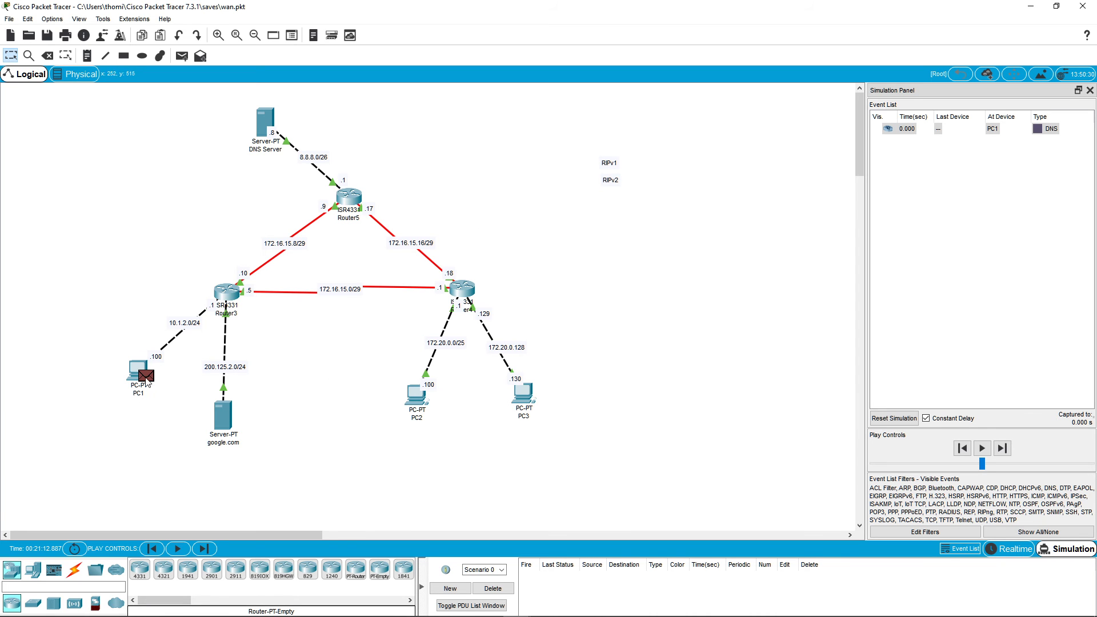
click(146, 377)
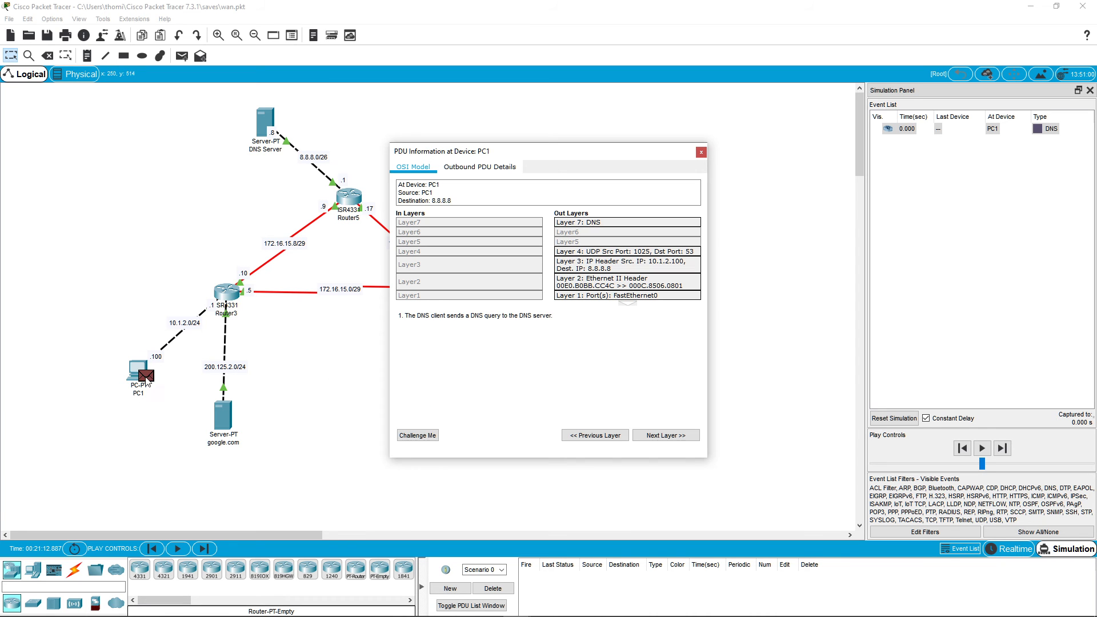
Examine the outbound PDU details of PC1's DNS packet, including the UDP header, DNS message and DNS query, and close the PDU information.
click(465, 172)
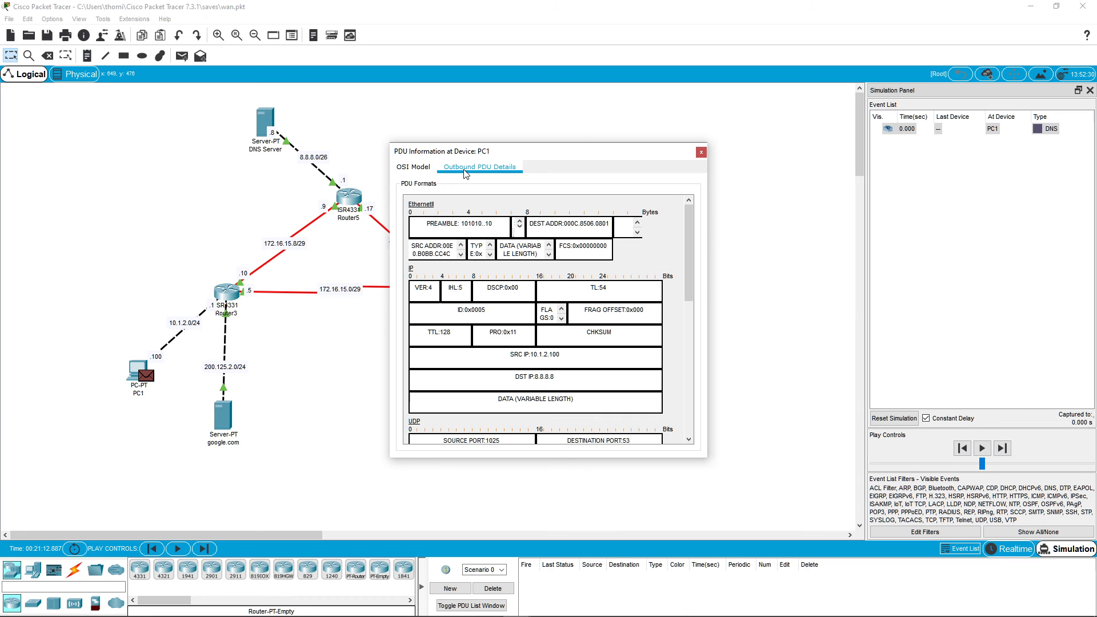
drag(688, 257, 688, 323)
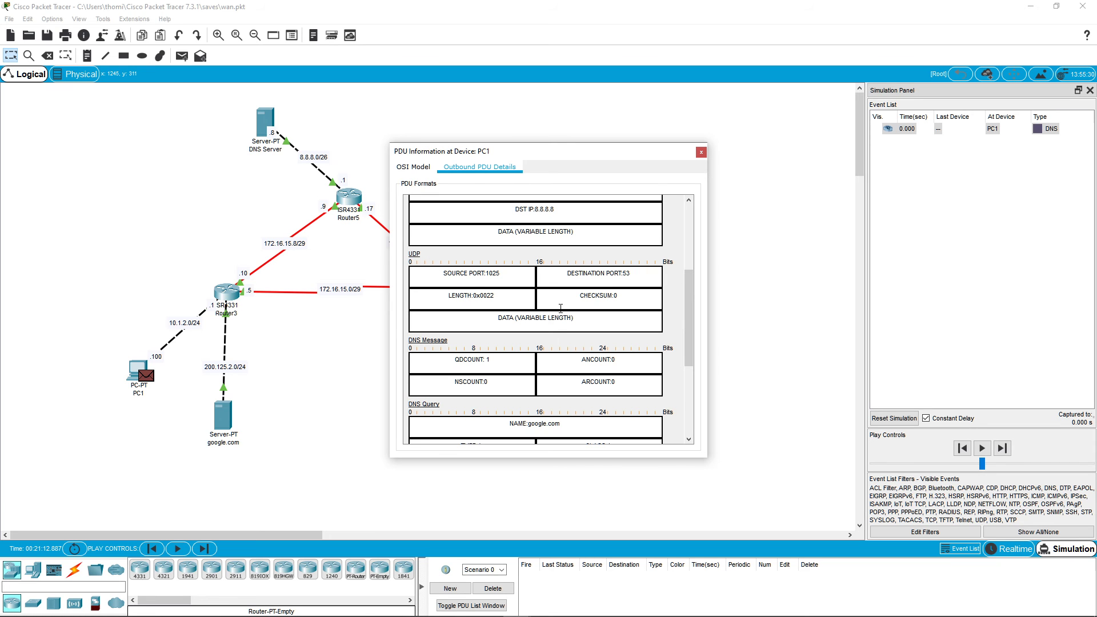
mouse_move(691, 319)
mouse_down()
mouse_move(690, 411)
mouse_move(690, 327)
mouse_up()
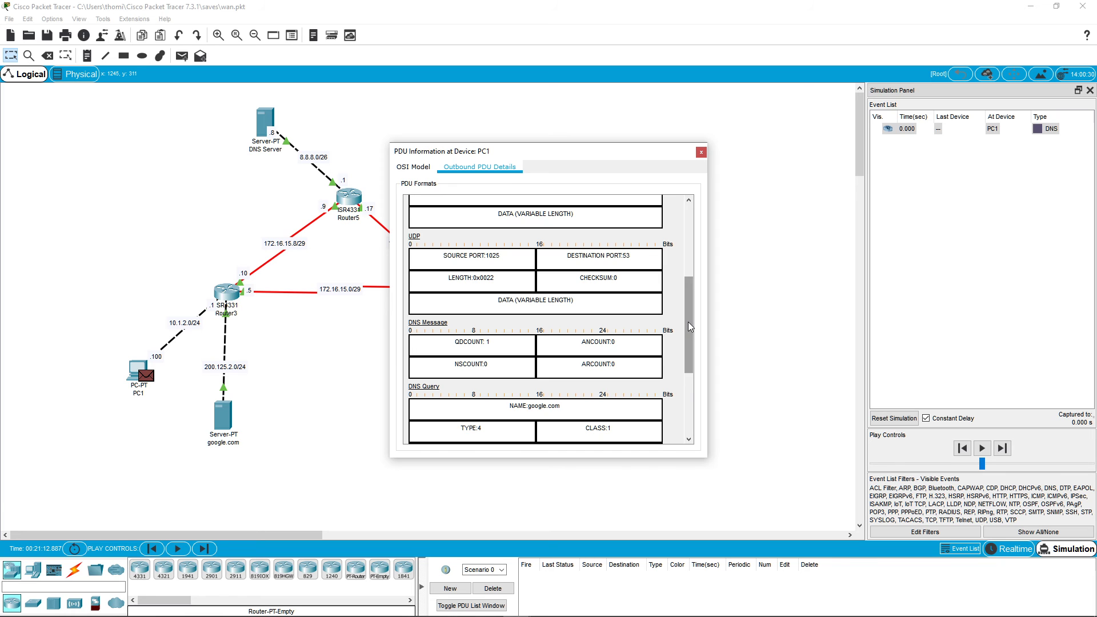
drag(690, 326, 688, 350)
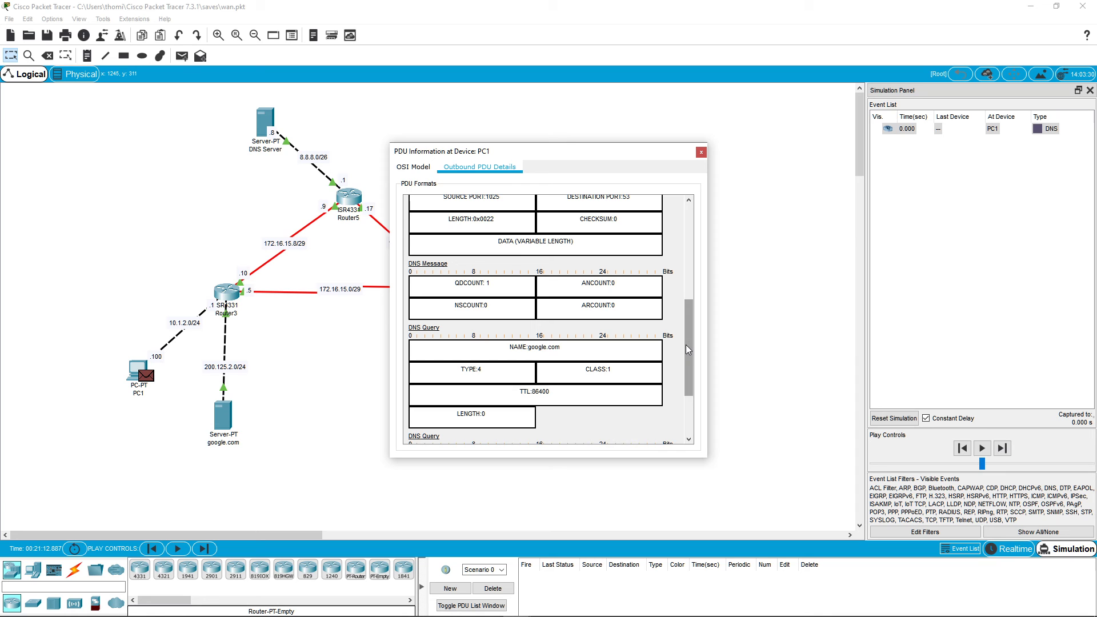
drag(688, 351, 689, 321)
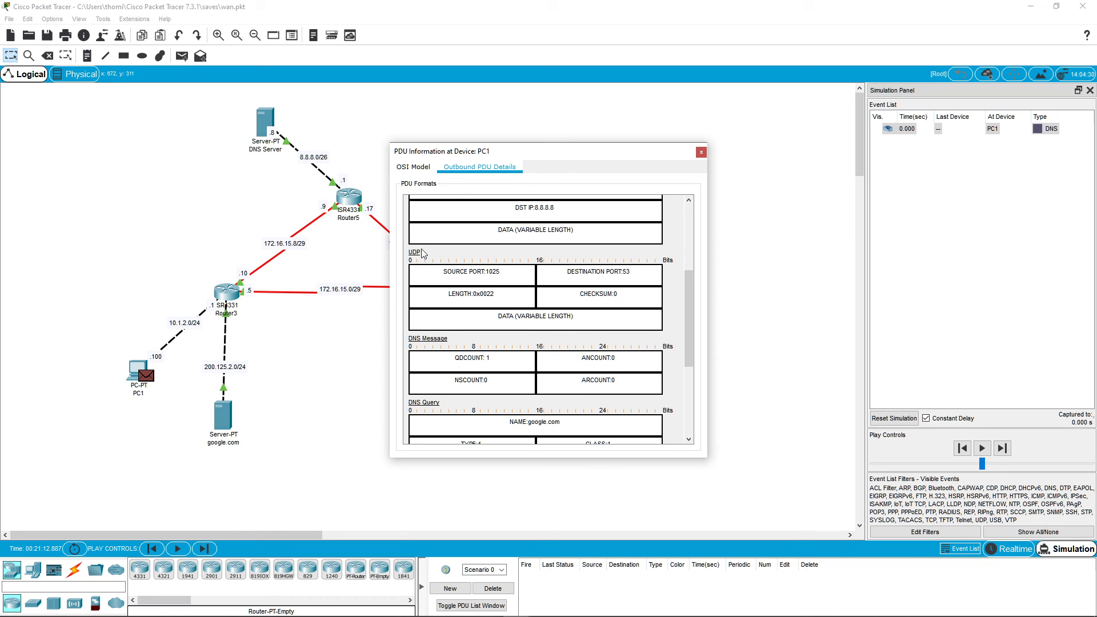
drag(448, 294, 500, 295)
click(506, 295)
click(701, 153)
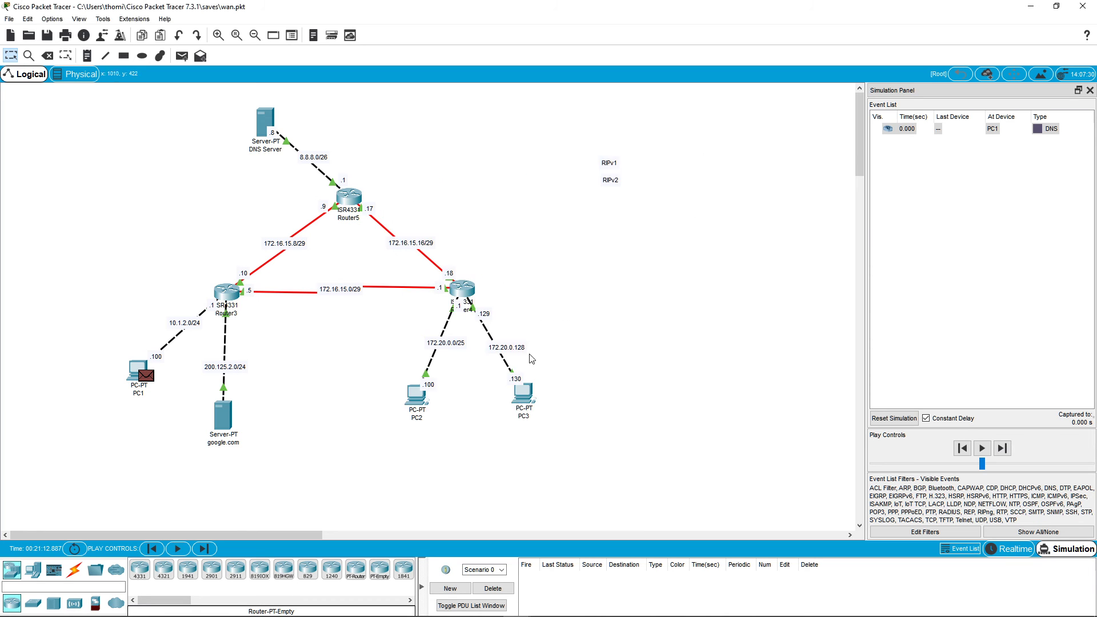
Step the simulation from PC1's DNS query through Router5's ARP exchange with the DNS Server, and reset the simulation.
click(1002, 450)
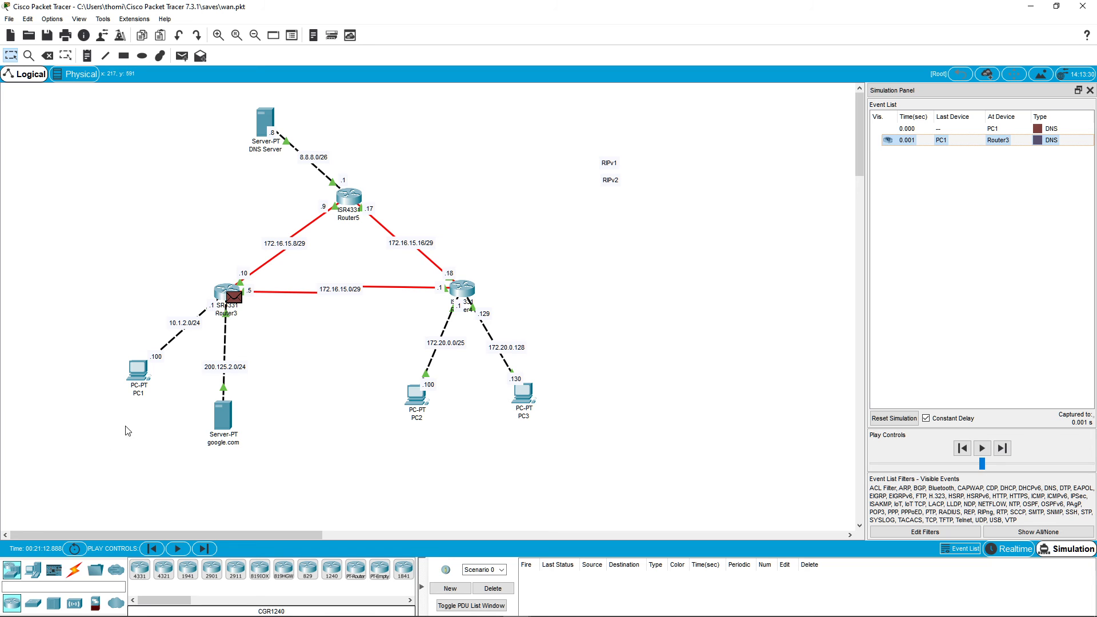
click(1002, 448)
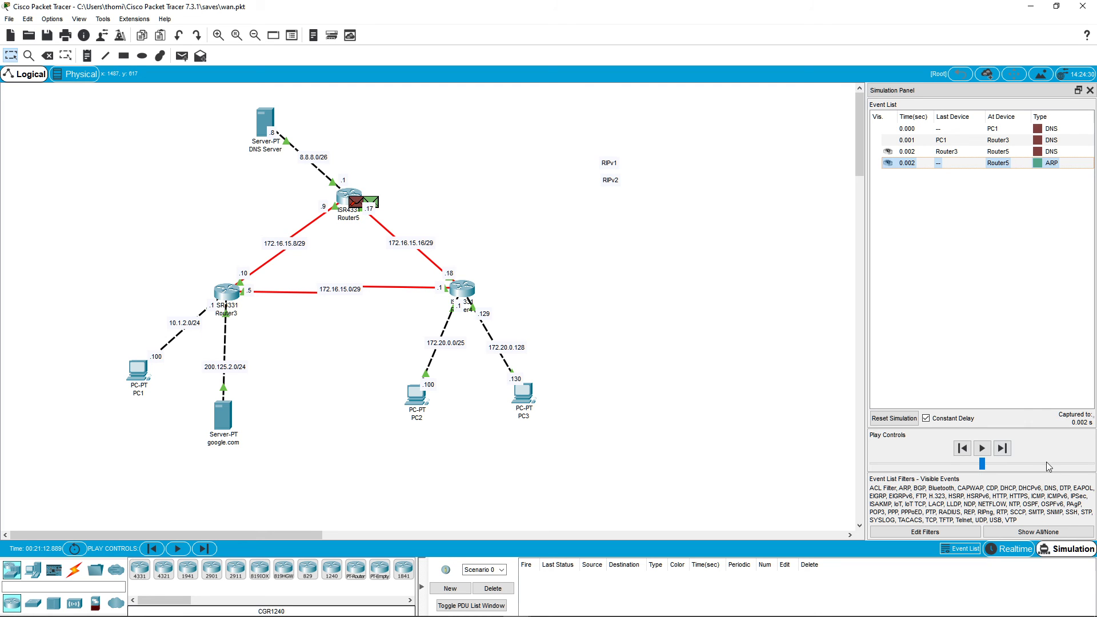
click(1002, 448)
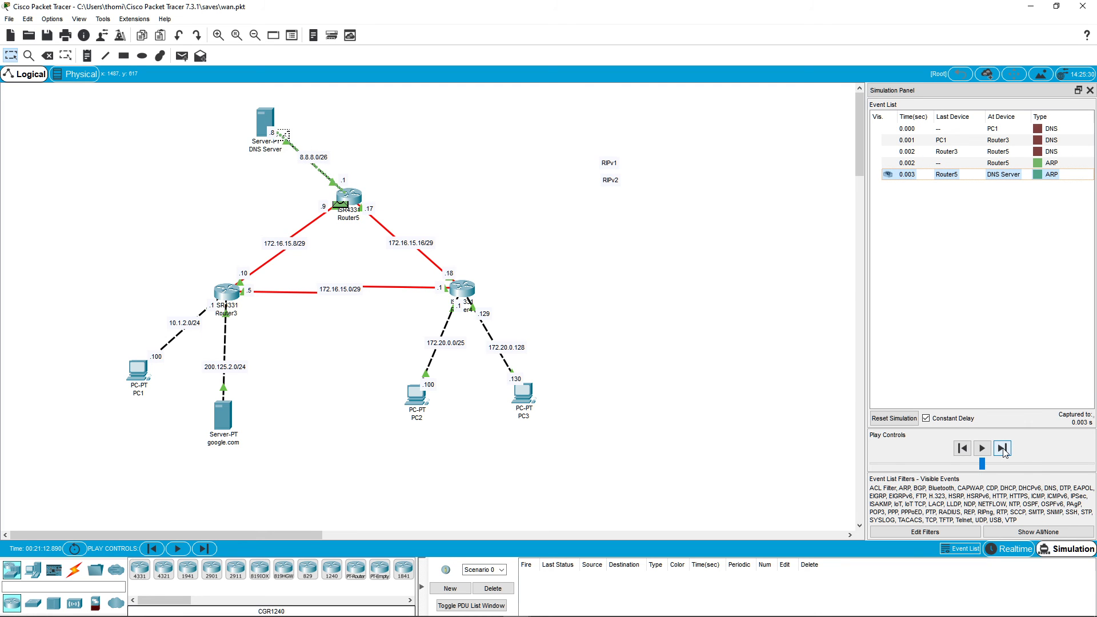
click(1003, 449)
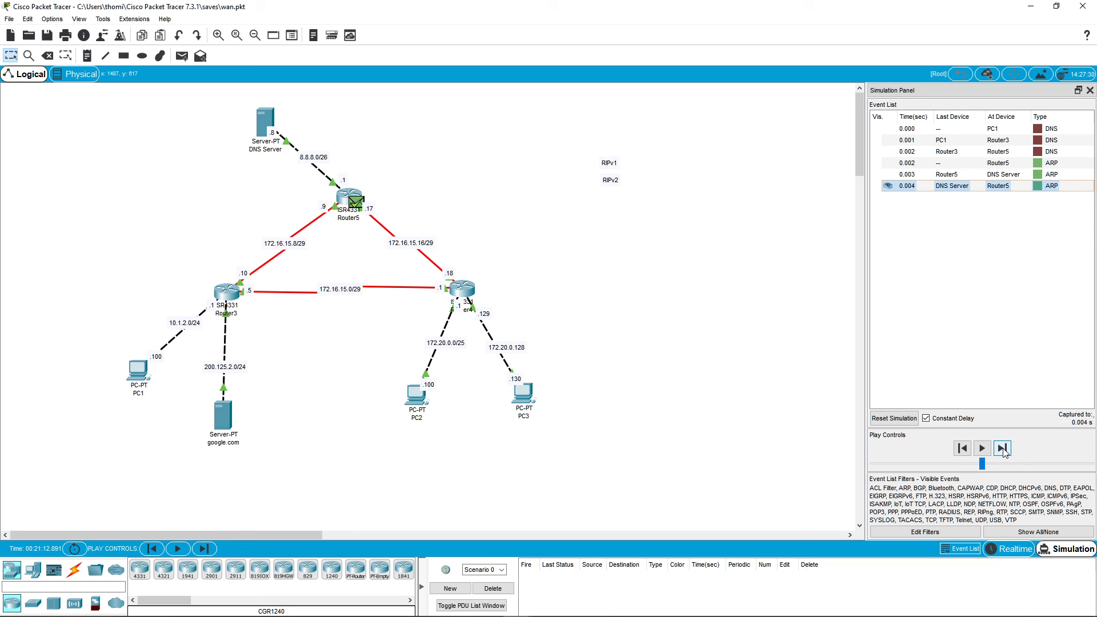
click(1003, 449)
click(1003, 449)
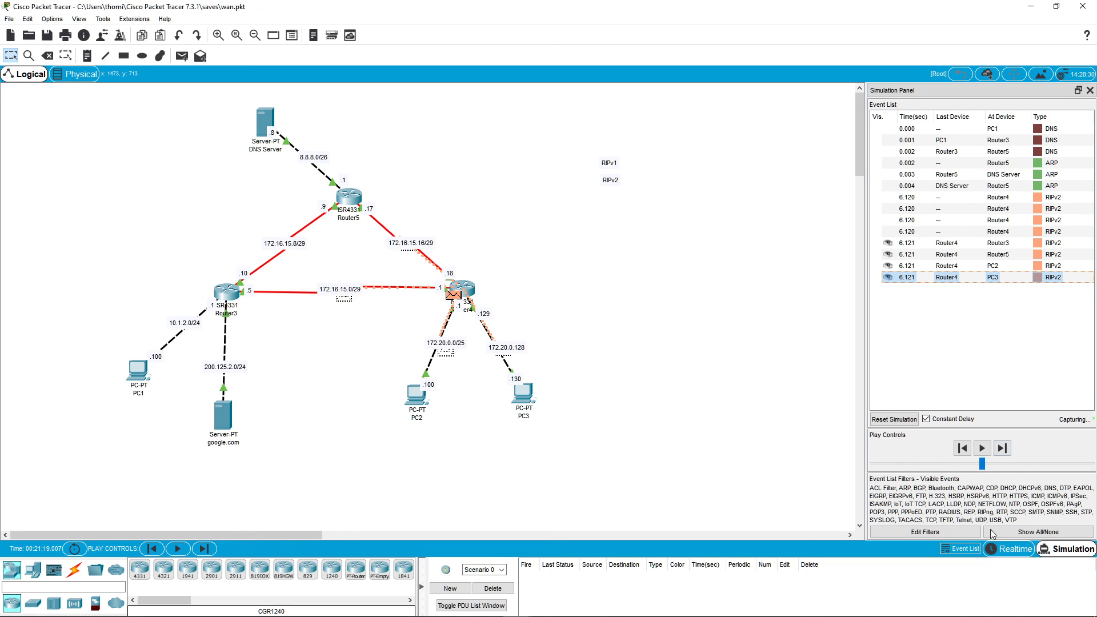
click(907, 421)
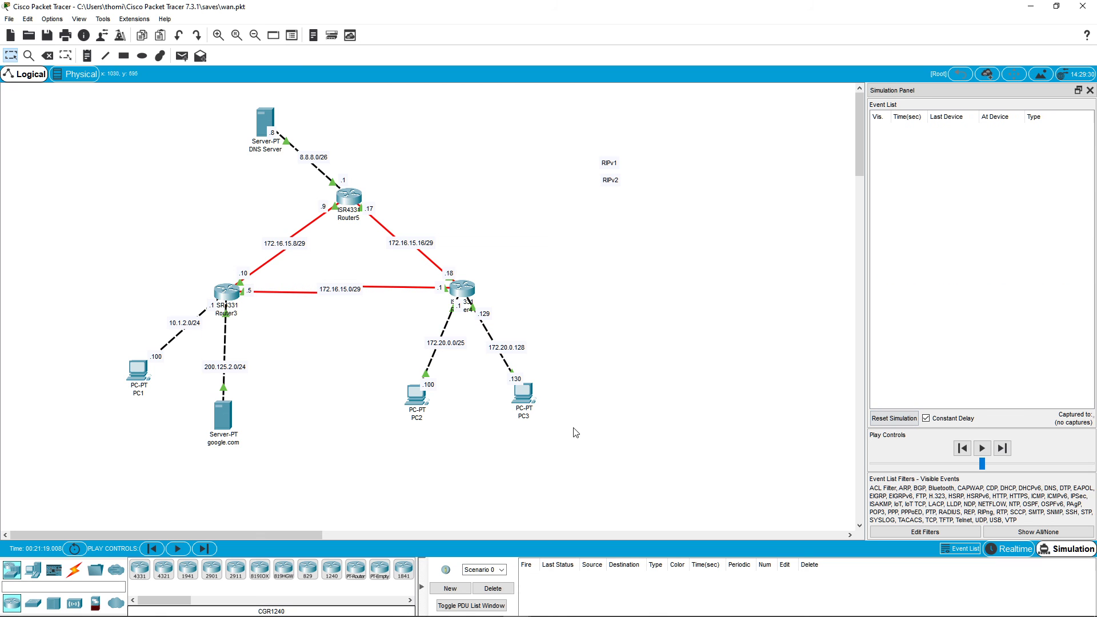
mouse_move(525, 608)
click(587, 564)
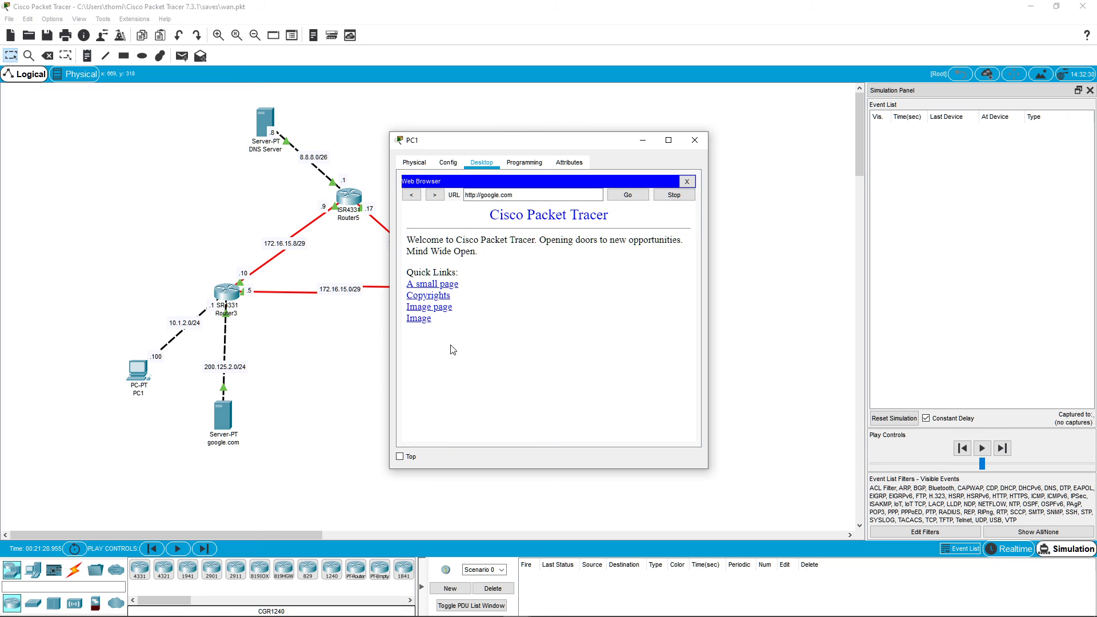
triple_click(572, 198)
click(580, 196)
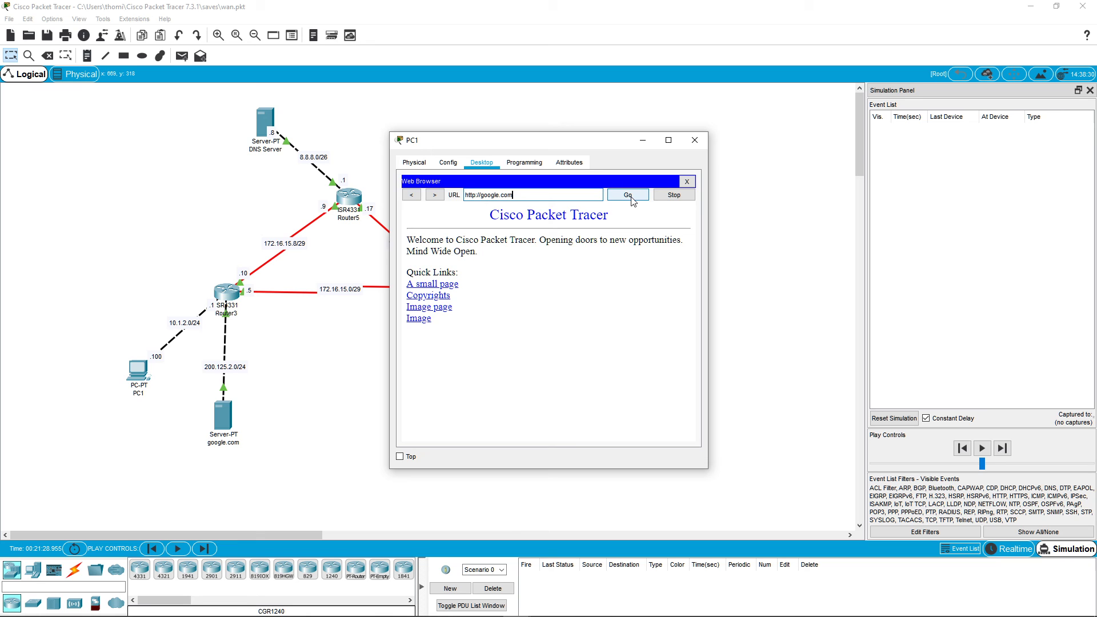
mouse_move(538, 143)
mouse_down()
mouse_move(563, 134)
mouse_move(548, 137)
mouse_up()
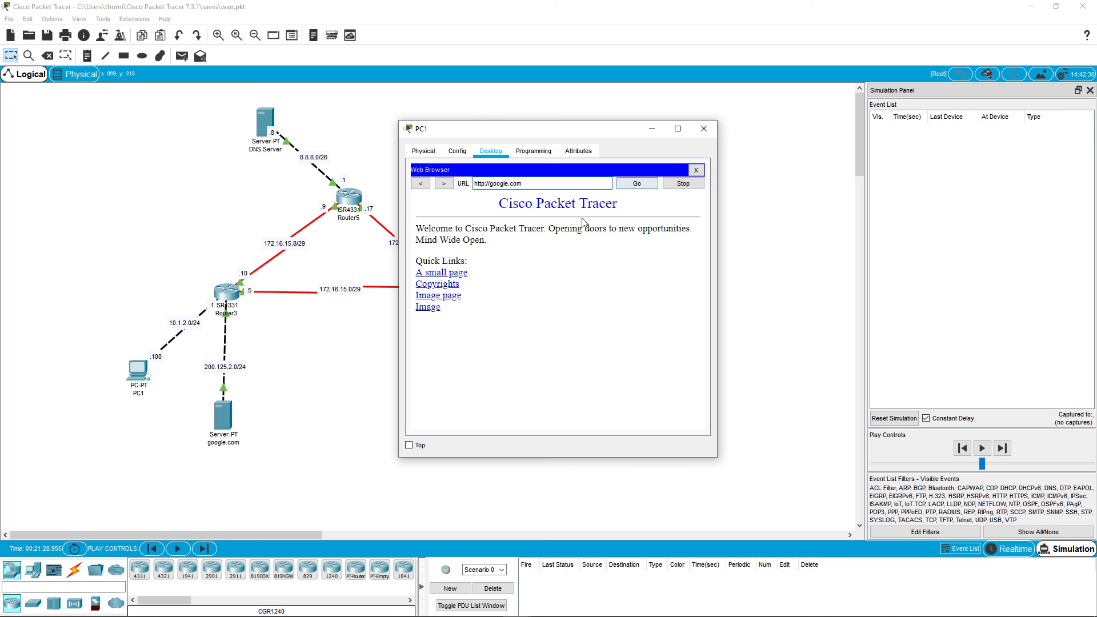
mouse_move(521, 184)
mouse_down()
mouse_move(489, 185)
mouse_move(506, 186)
mouse_up()
click(526, 184)
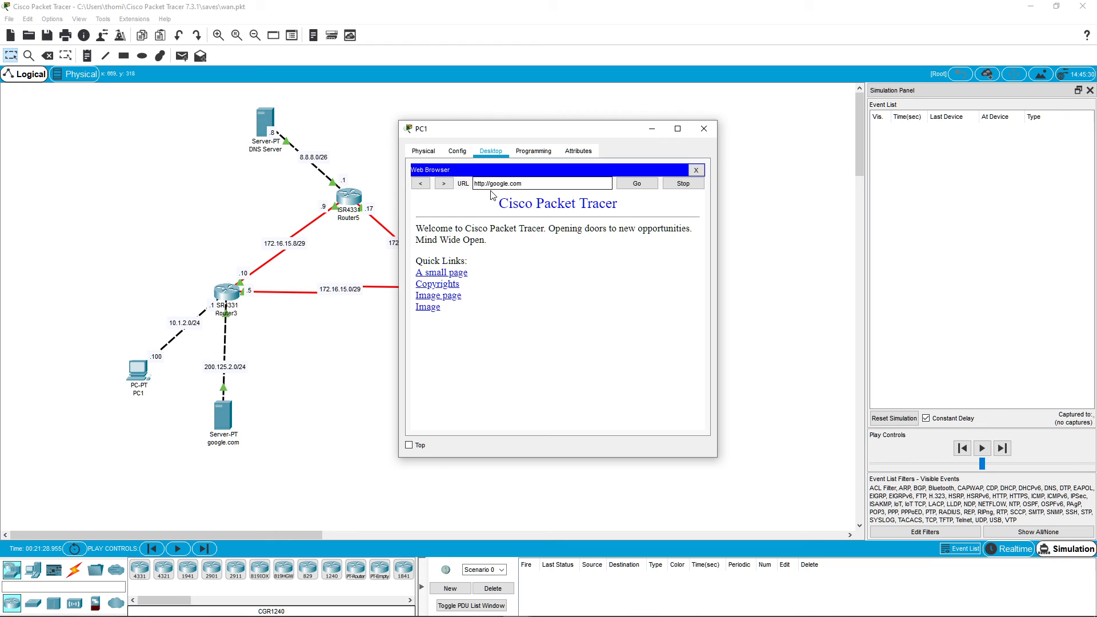
drag(493, 205, 609, 261)
click(614, 271)
drag(501, 205, 537, 260)
click(562, 261)
drag(492, 208, 529, 262)
click(565, 251)
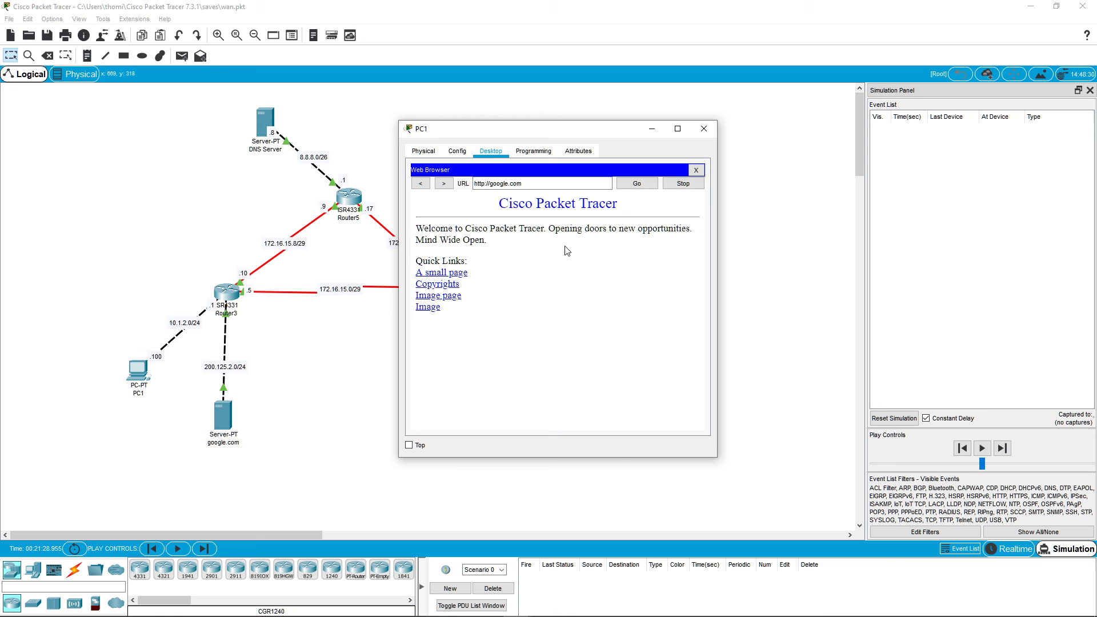
click(638, 186)
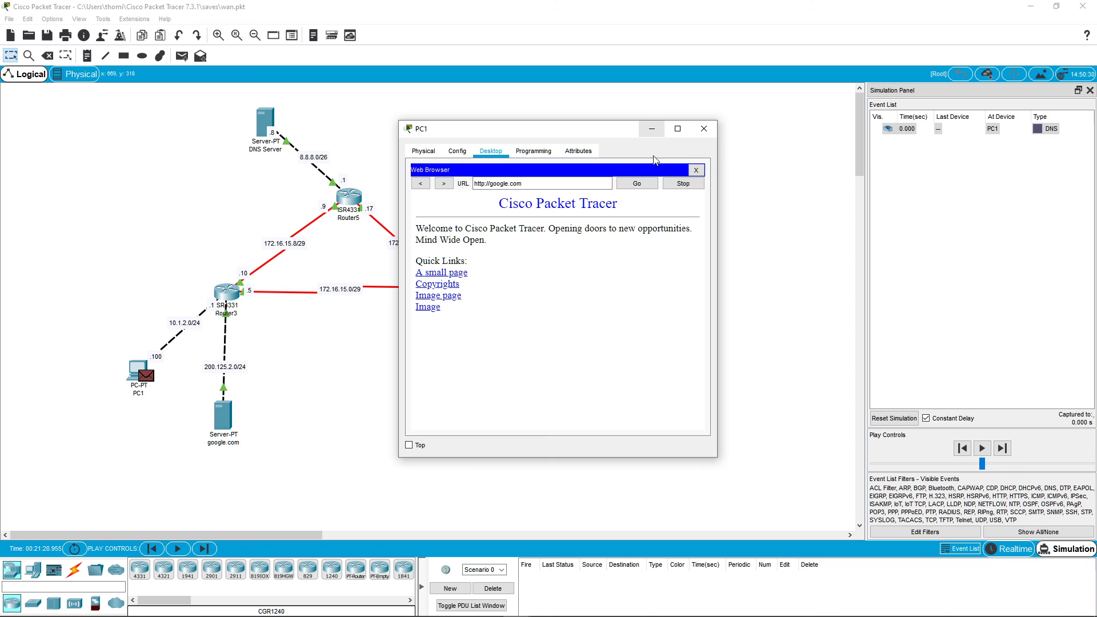
click(652, 128)
click(1001, 449)
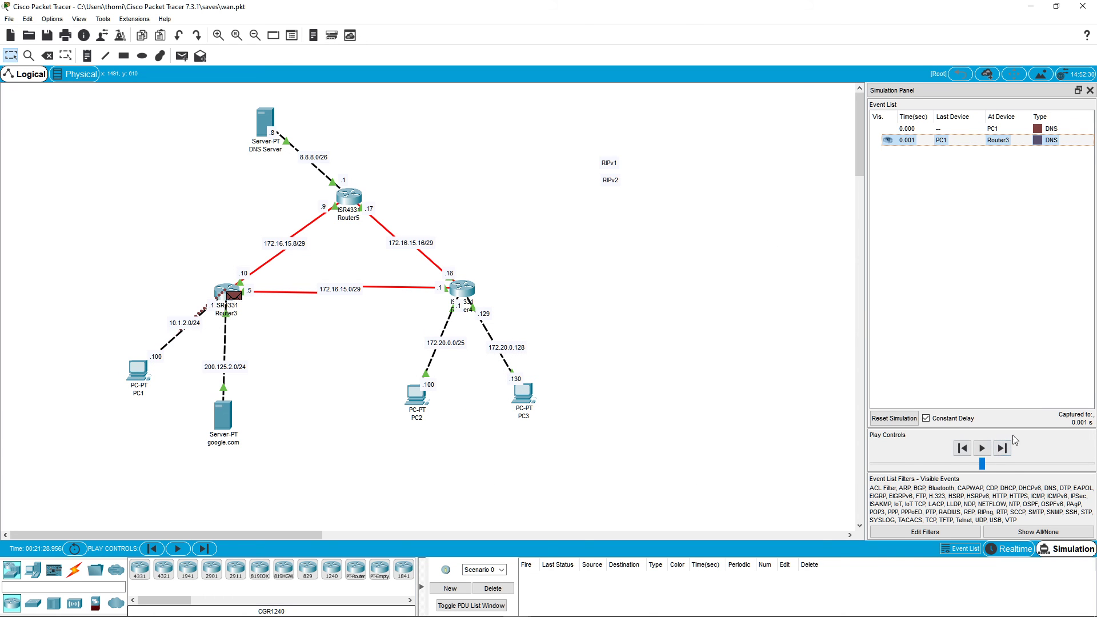
click(1003, 449)
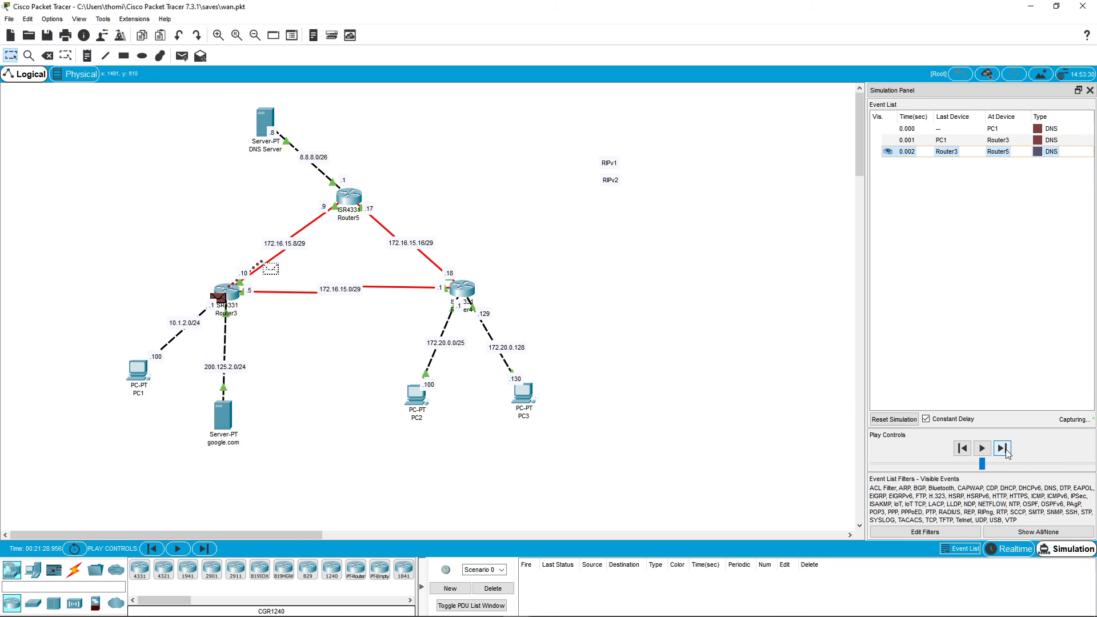
click(1005, 450)
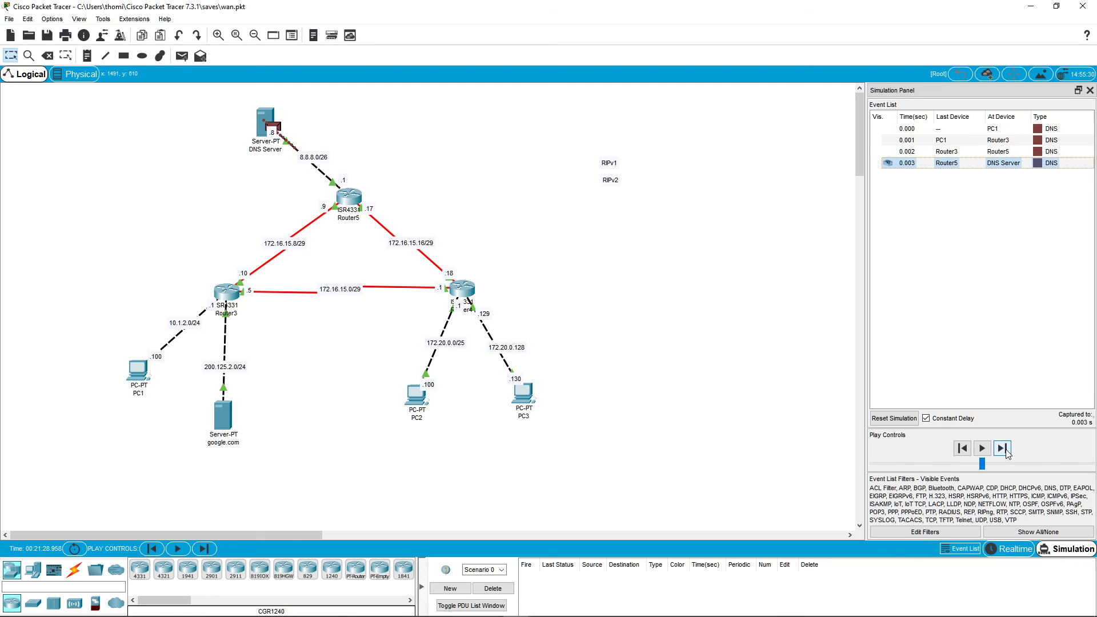
click(1004, 450)
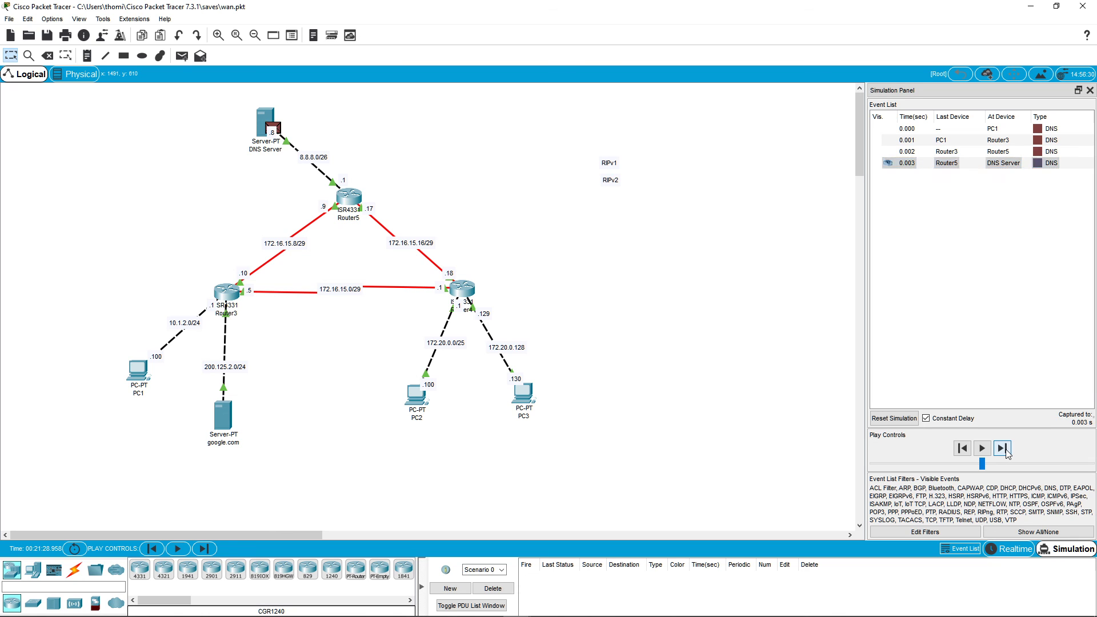
click(1006, 450)
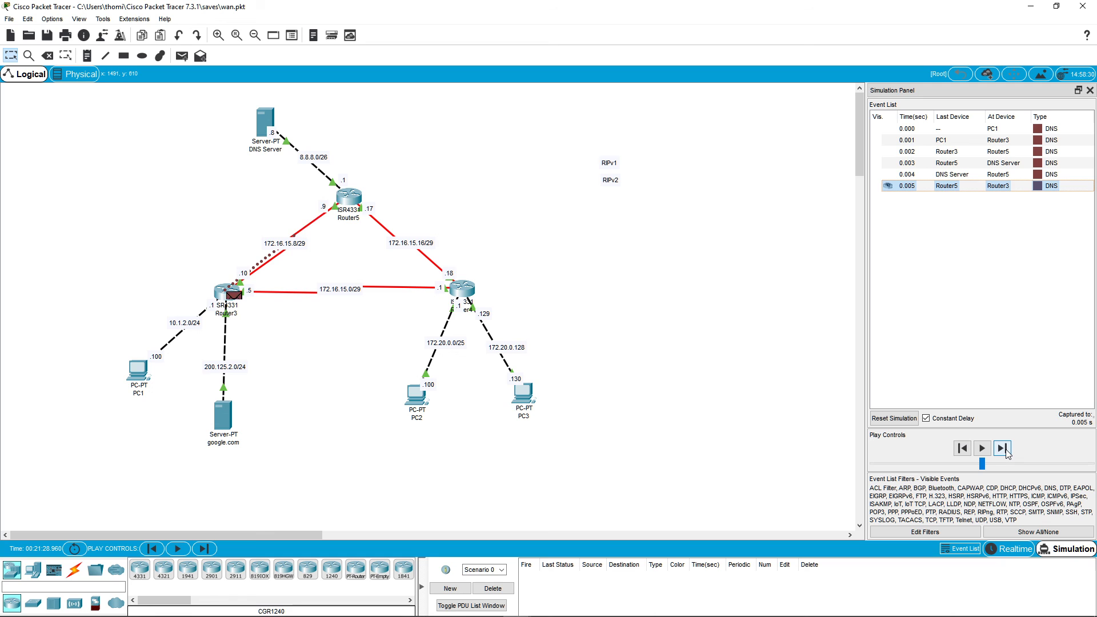
click(1004, 450)
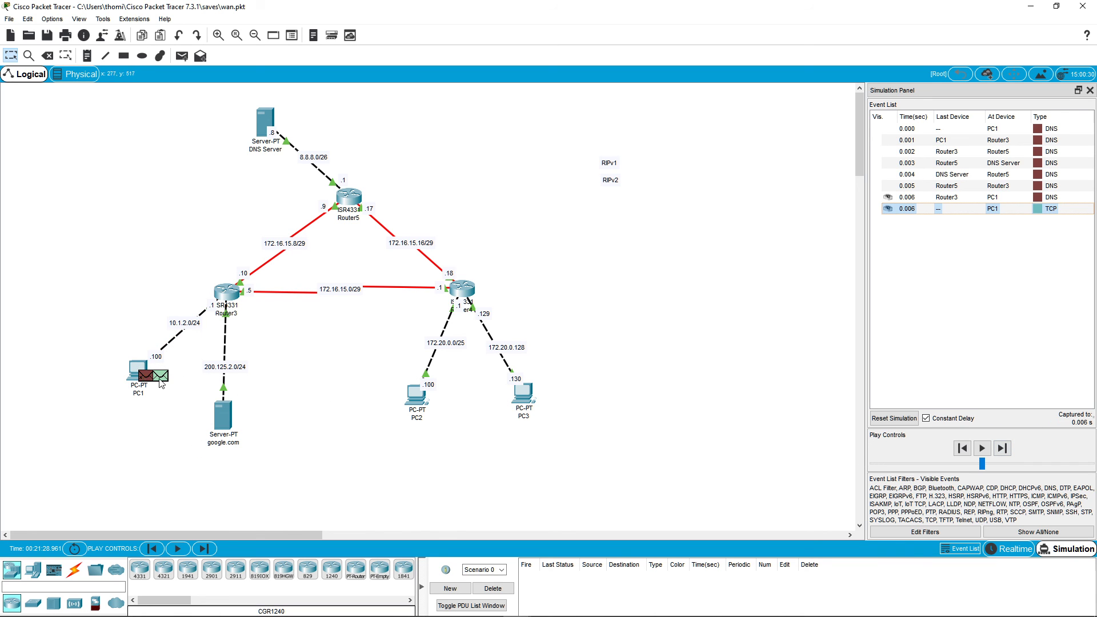
Advance the simulation until PC1's TCP packet travels through Router3 and reaches the google.com server.
mouse_move(163, 381)
click(1006, 450)
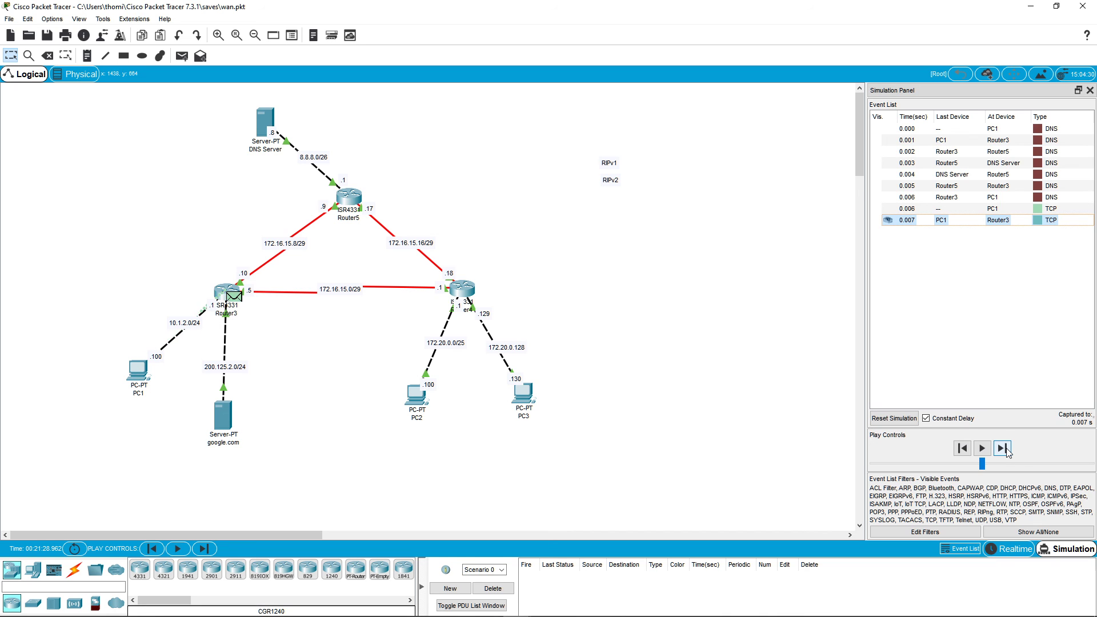
click(1004, 449)
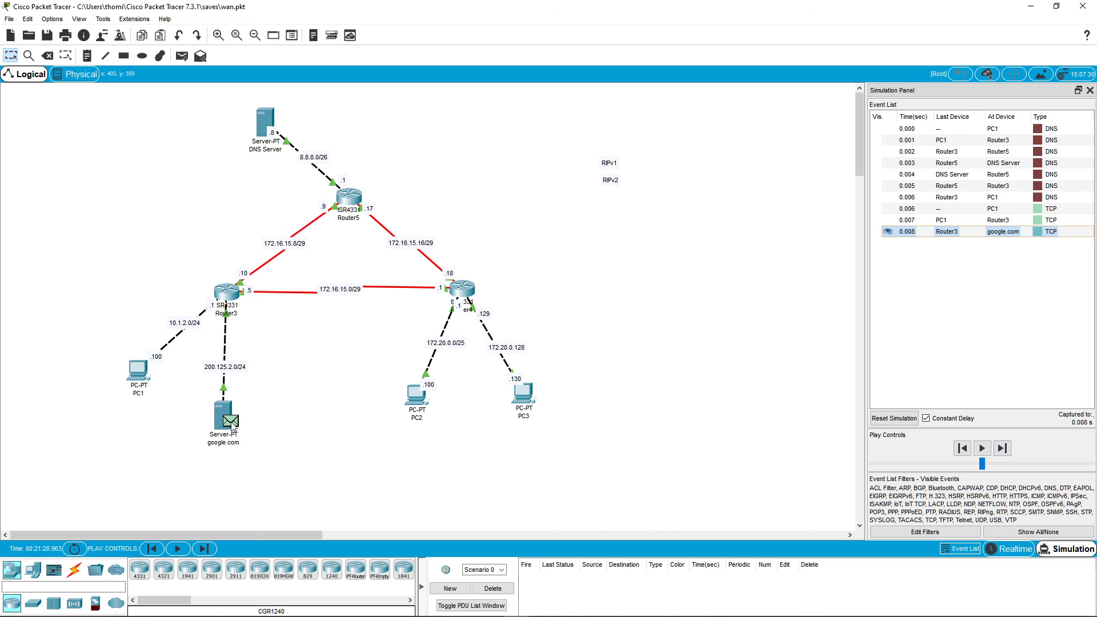
Examine the inbound PDU details of the TCP packet at the google.com server, especially the TCP flags, and close the PDU information.
click(231, 421)
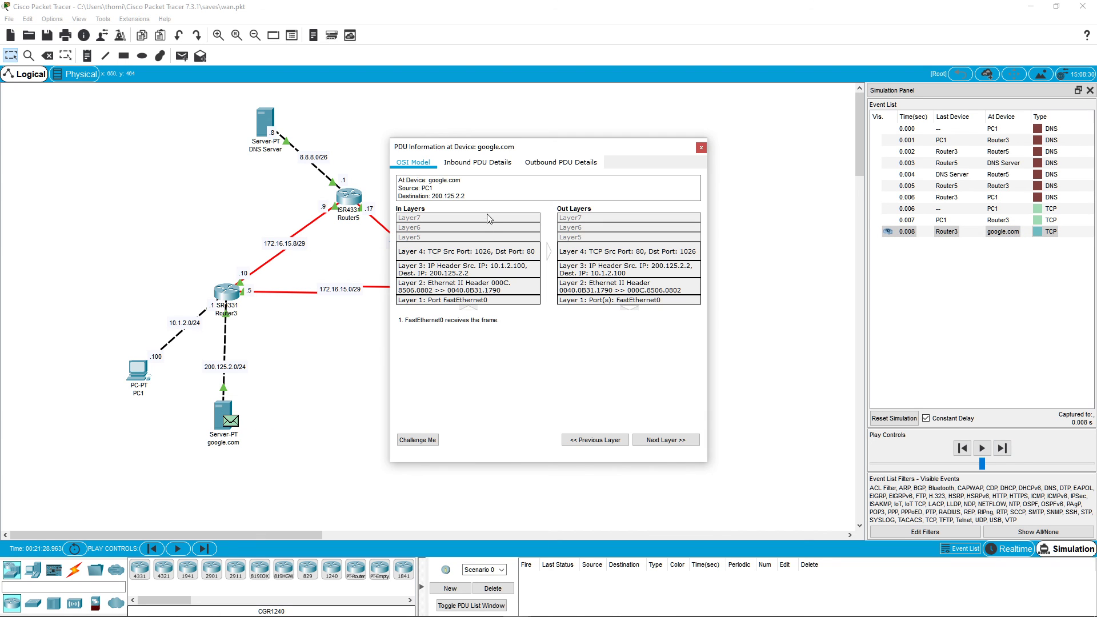
click(472, 163)
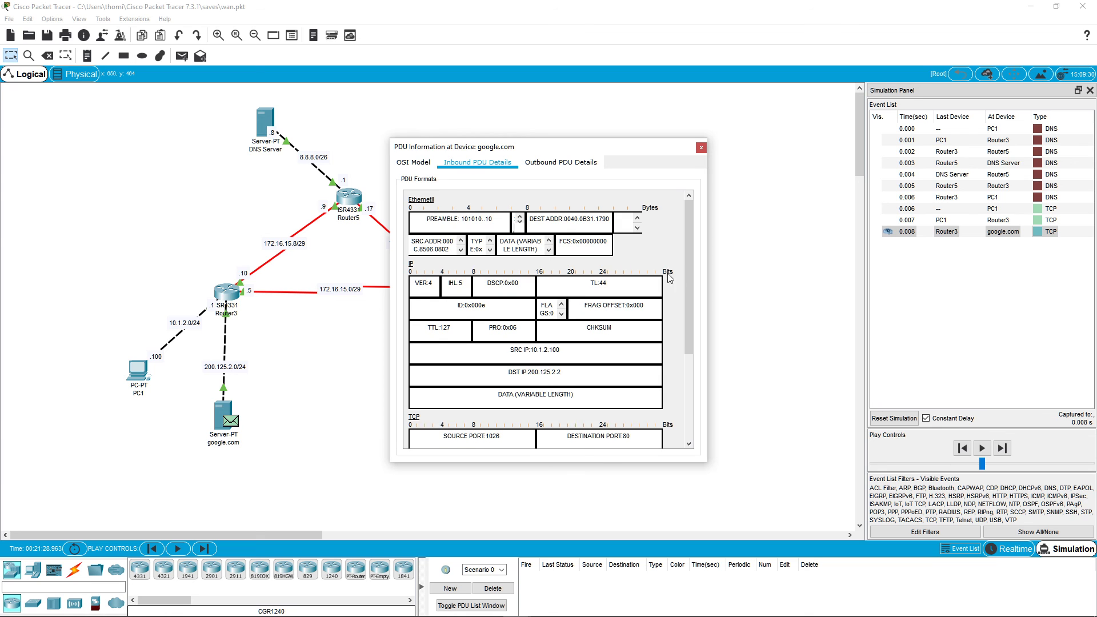
scroll(689, 279, down, 5)
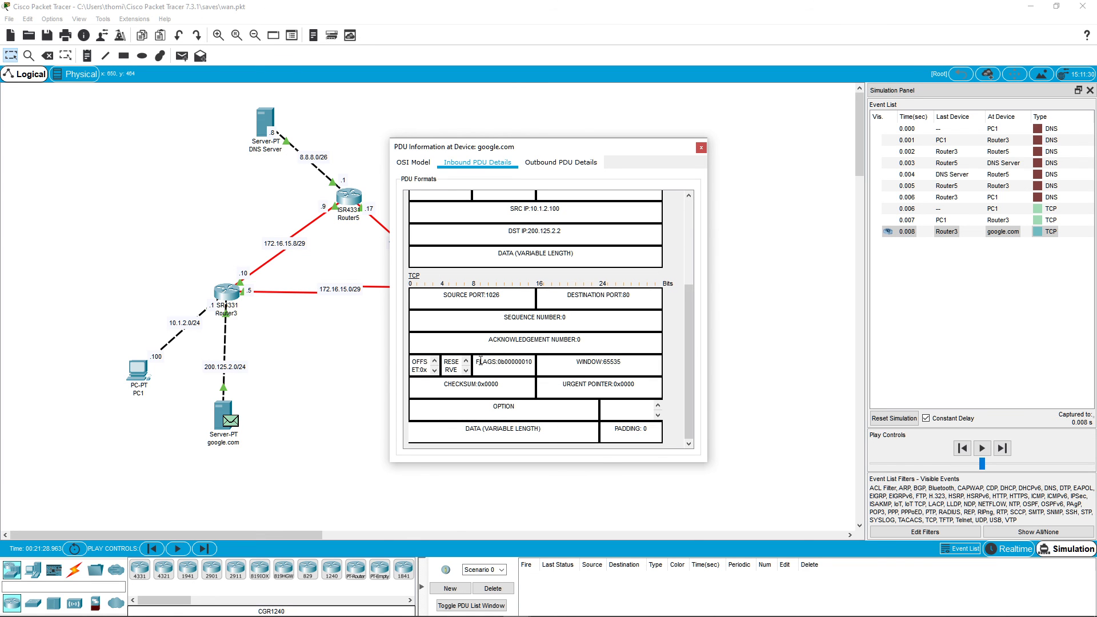
drag(476, 362, 522, 365)
click(522, 362)
click(532, 364)
click(517, 362)
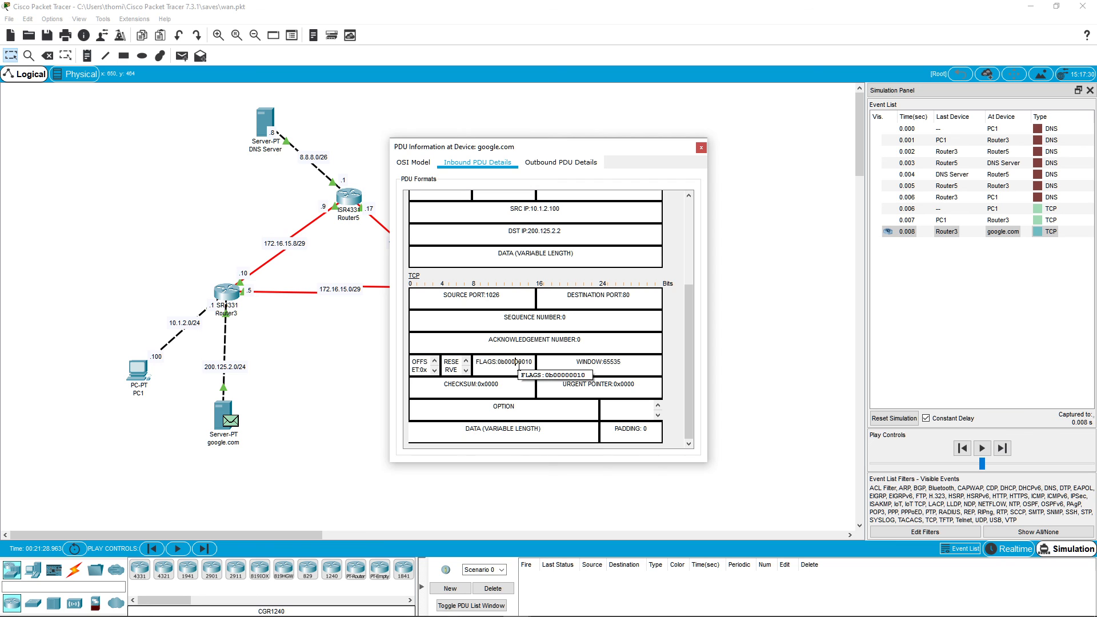
drag(493, 364, 518, 363)
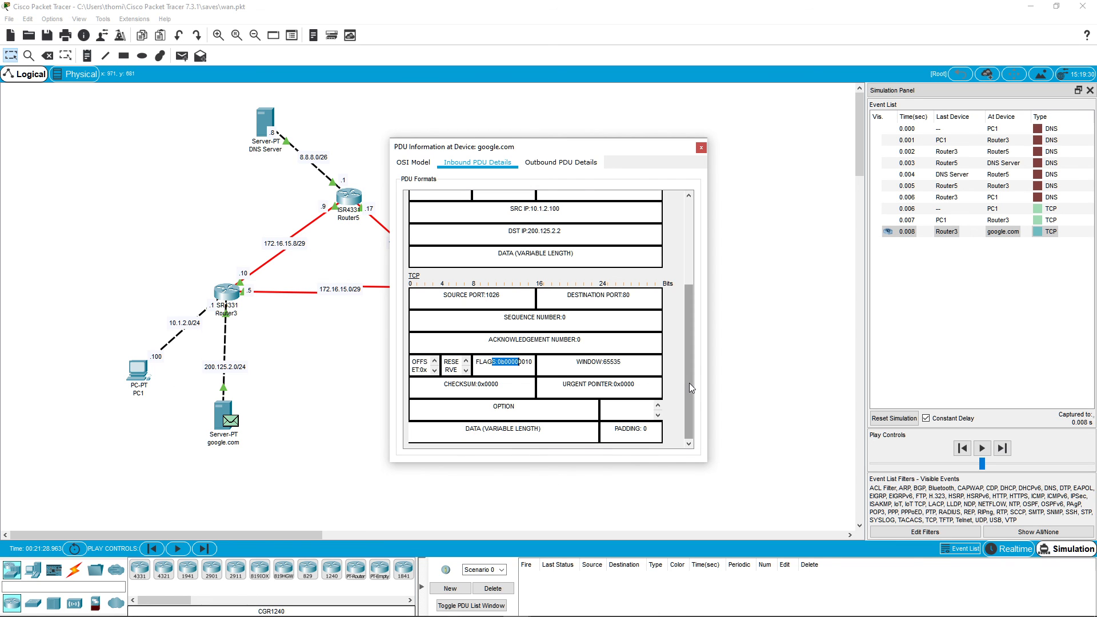
drag(689, 383, 690, 330)
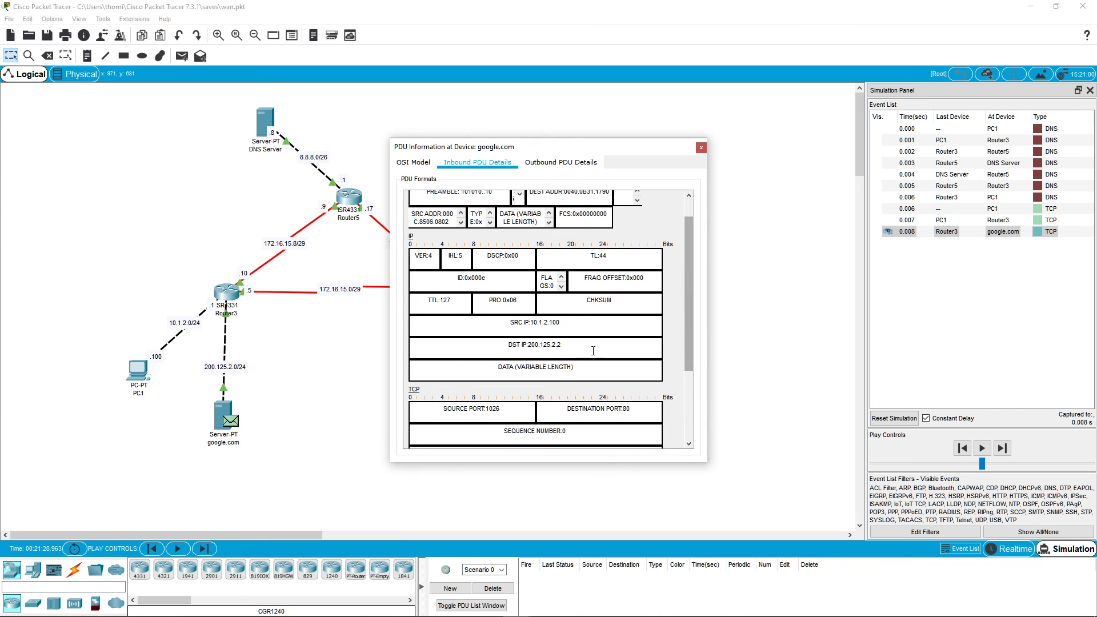
click(700, 149)
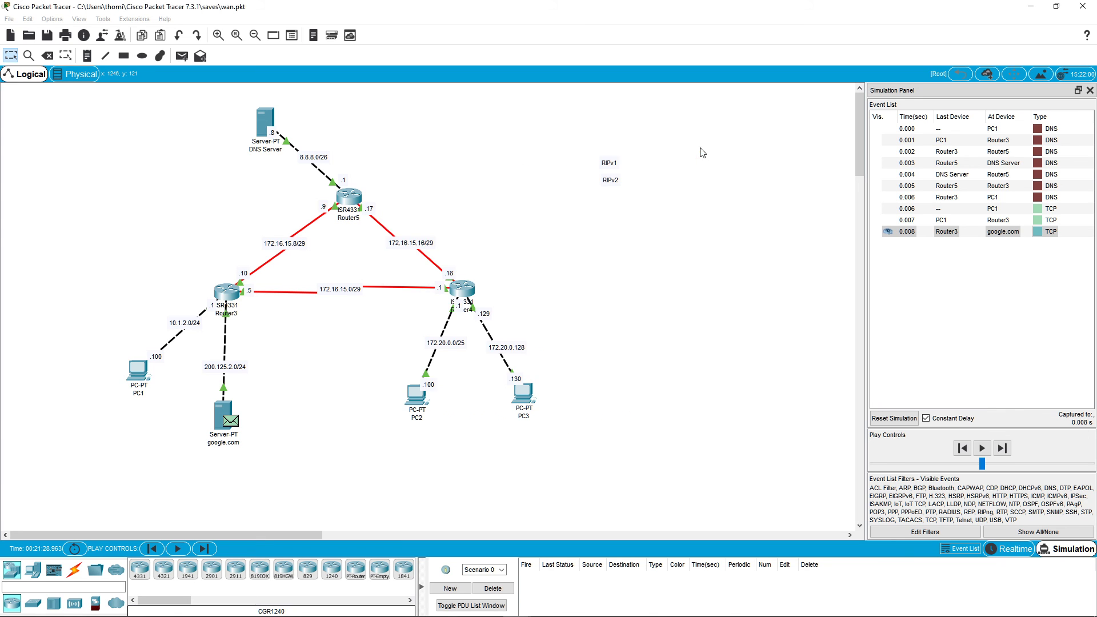
Advance the simulation until the google.com server's TCP reply passes through Router3 and reaches PC1.
click(1001, 449)
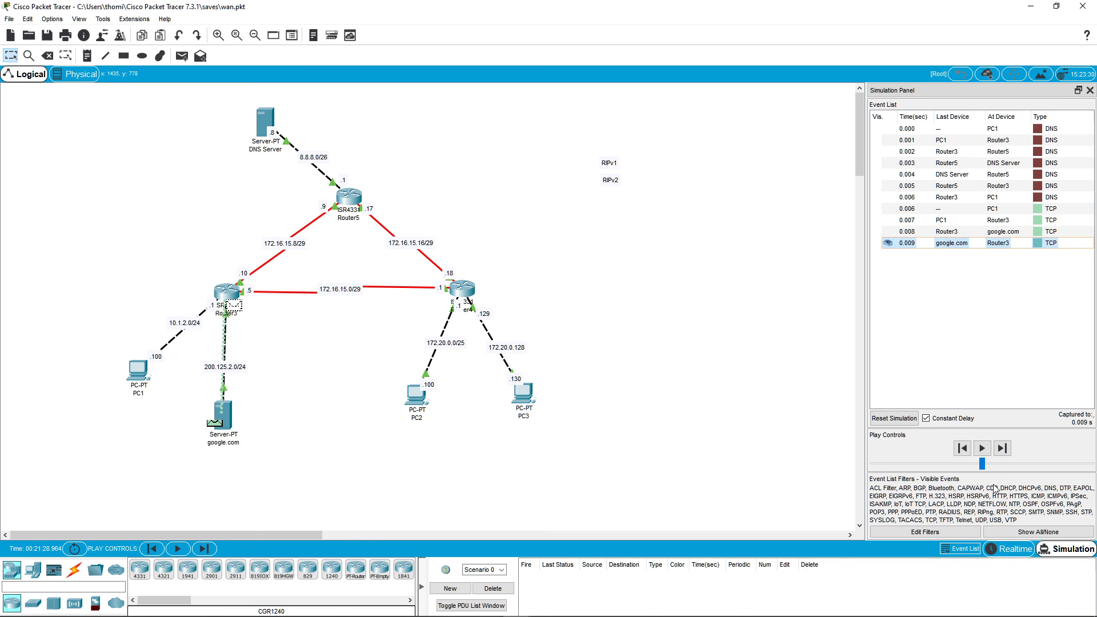
click(1002, 449)
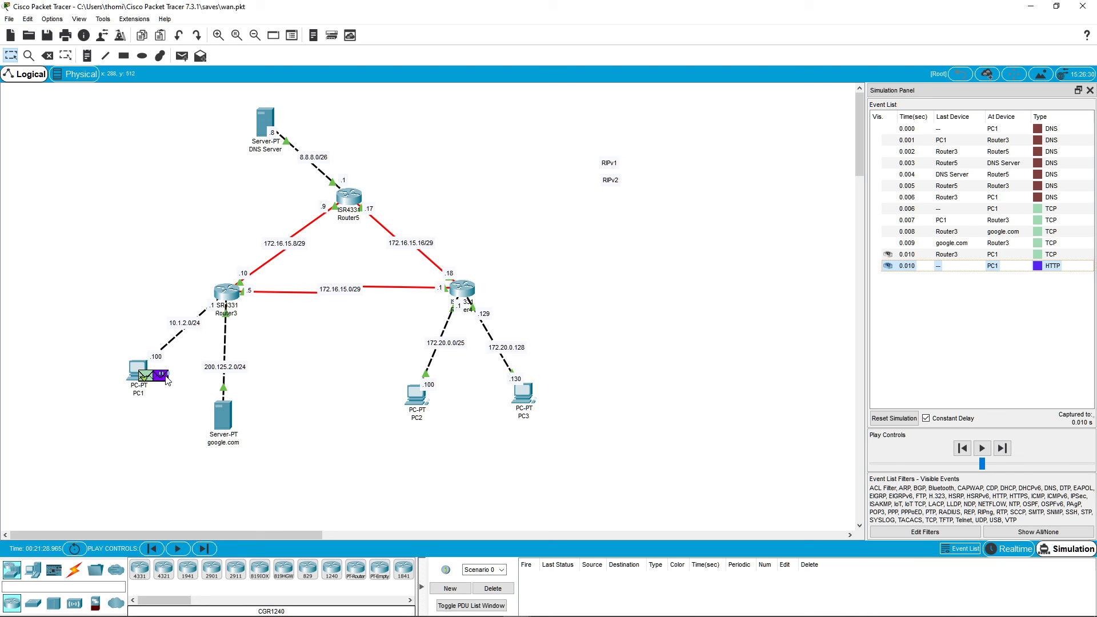
Examine the outbound PDU details of the HTTP packet at PC1 down to its TCP and HTTP request sections, and close the PDU information.
click(162, 377)
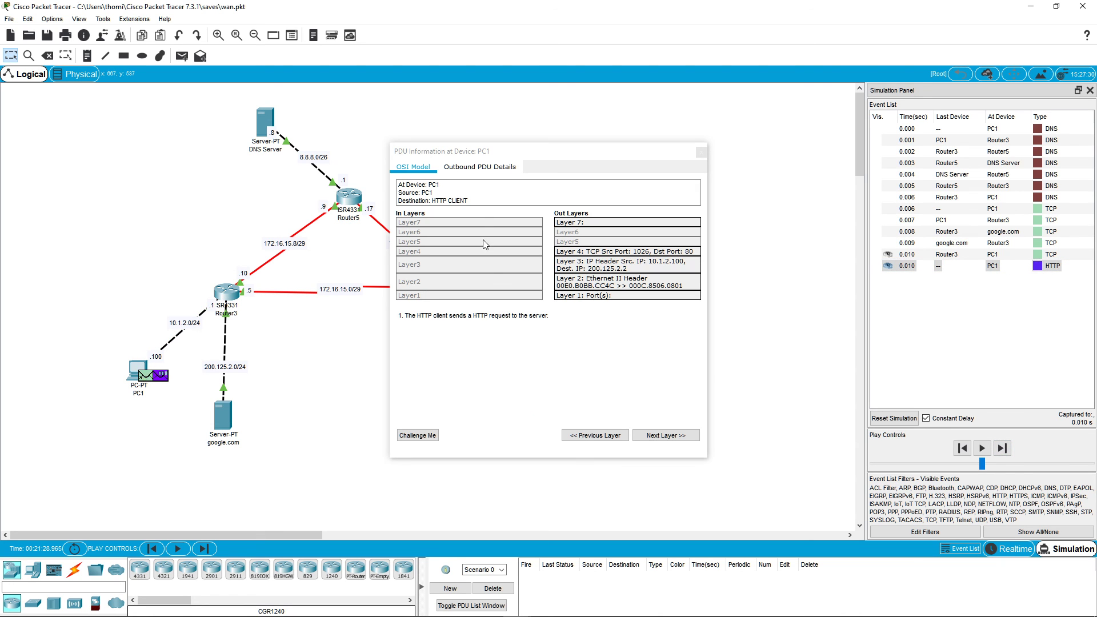
click(478, 167)
click(414, 169)
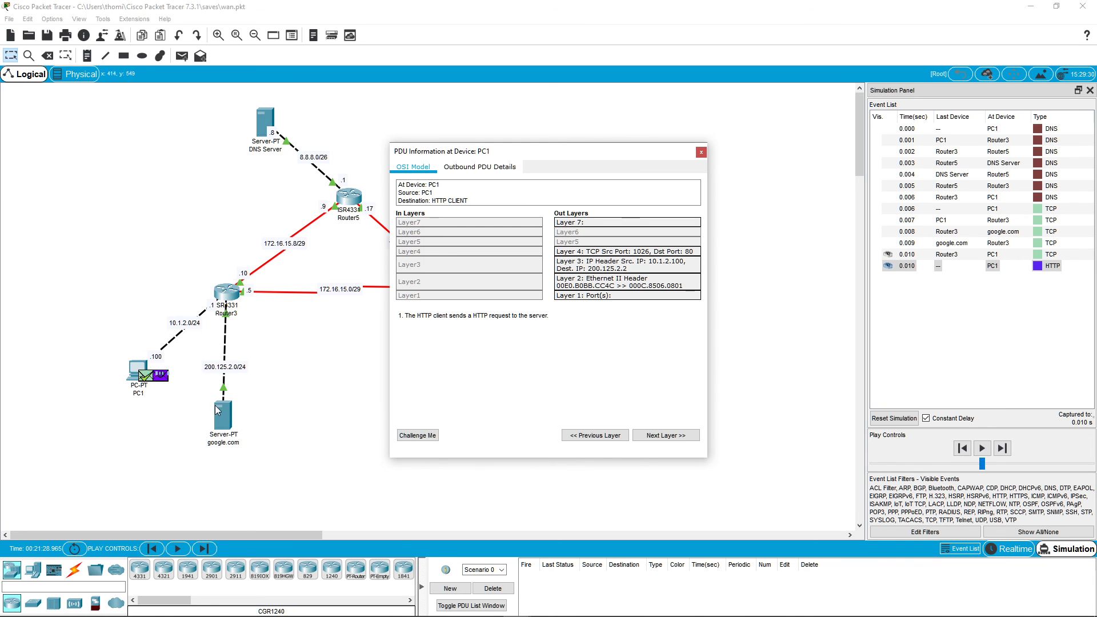
click(477, 173)
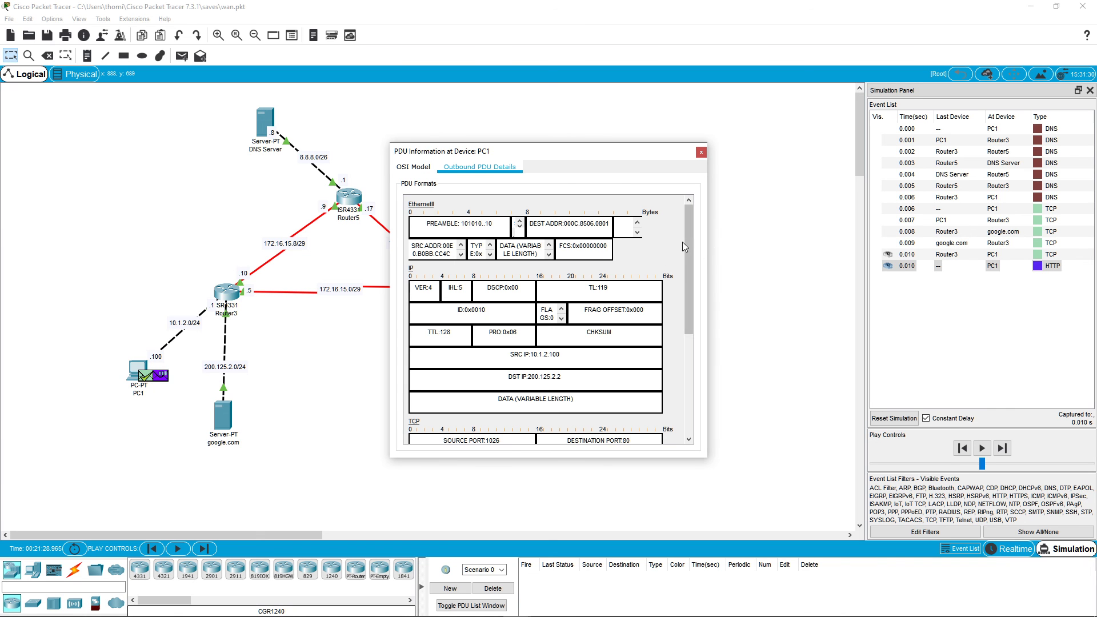
drag(687, 242, 695, 356)
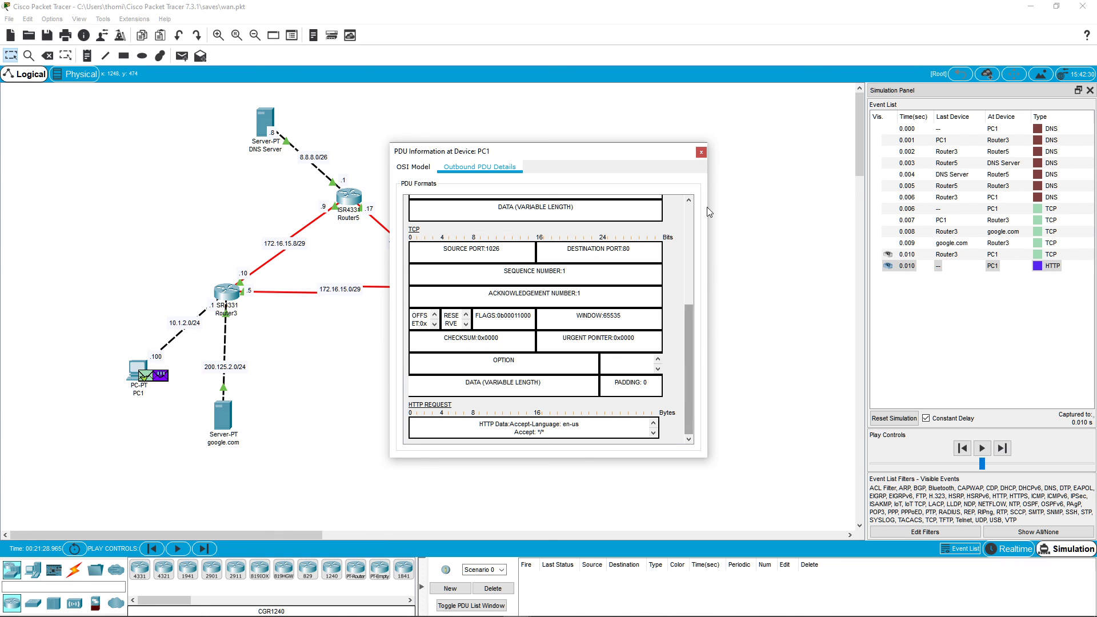
click(701, 153)
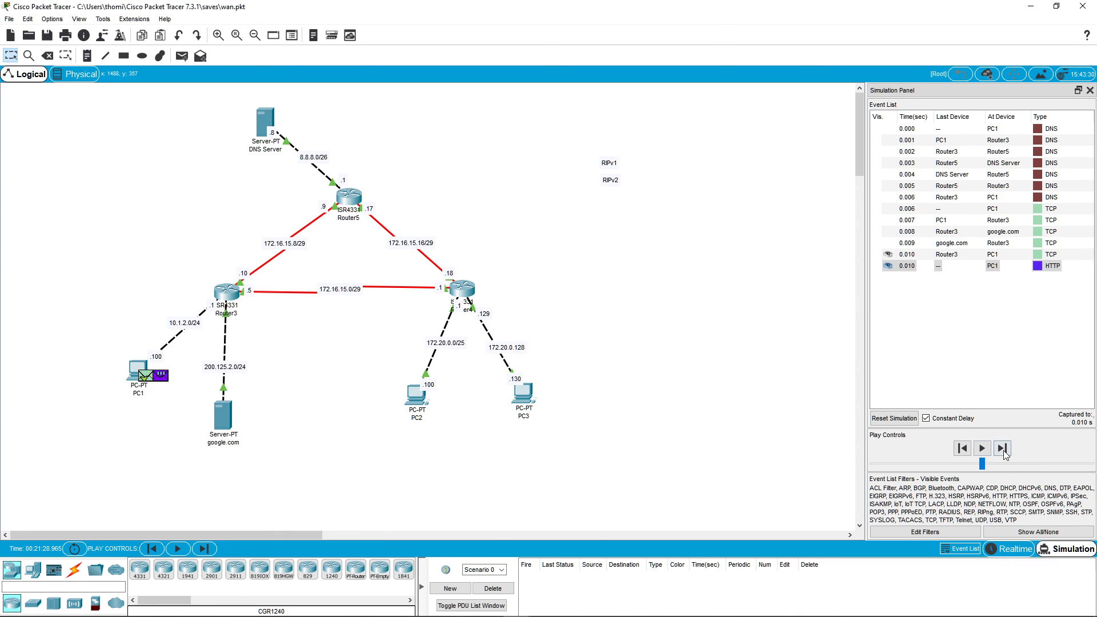
Advance the simulation until PC1's HTTP request reaches the google.com server through Router3 and the HTTP reply returns to PC1.
click(1003, 448)
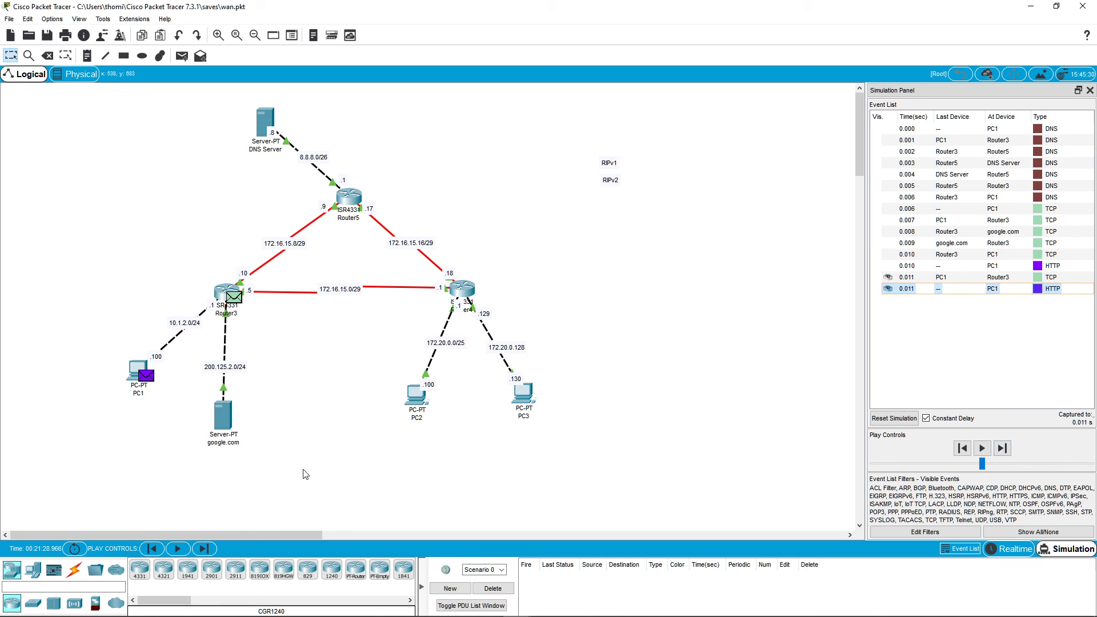
mouse_move(150, 376)
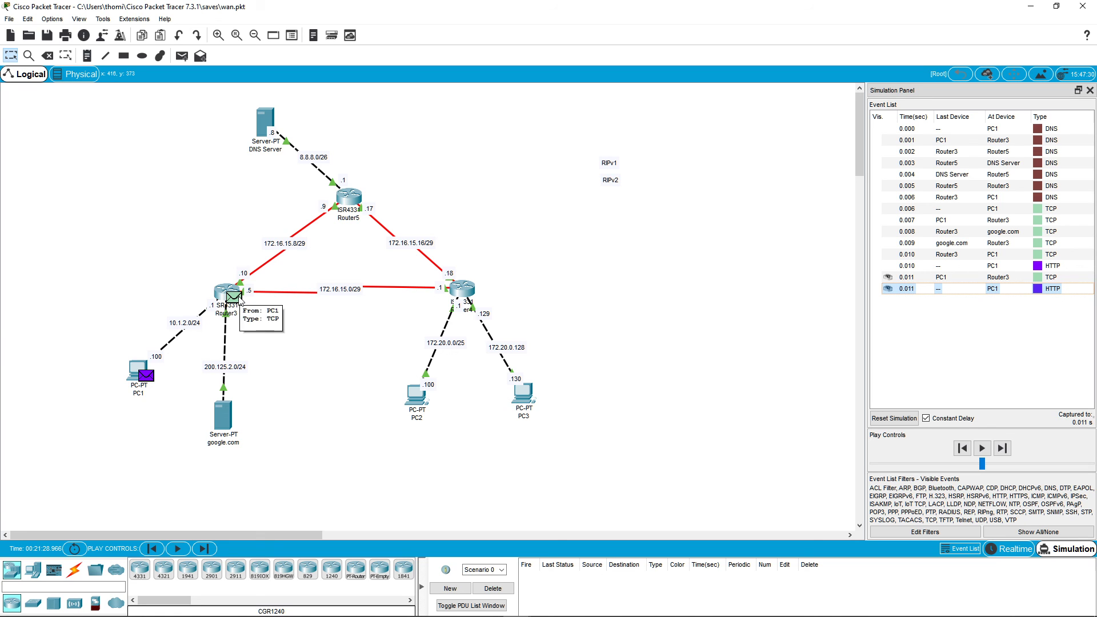
click(1008, 451)
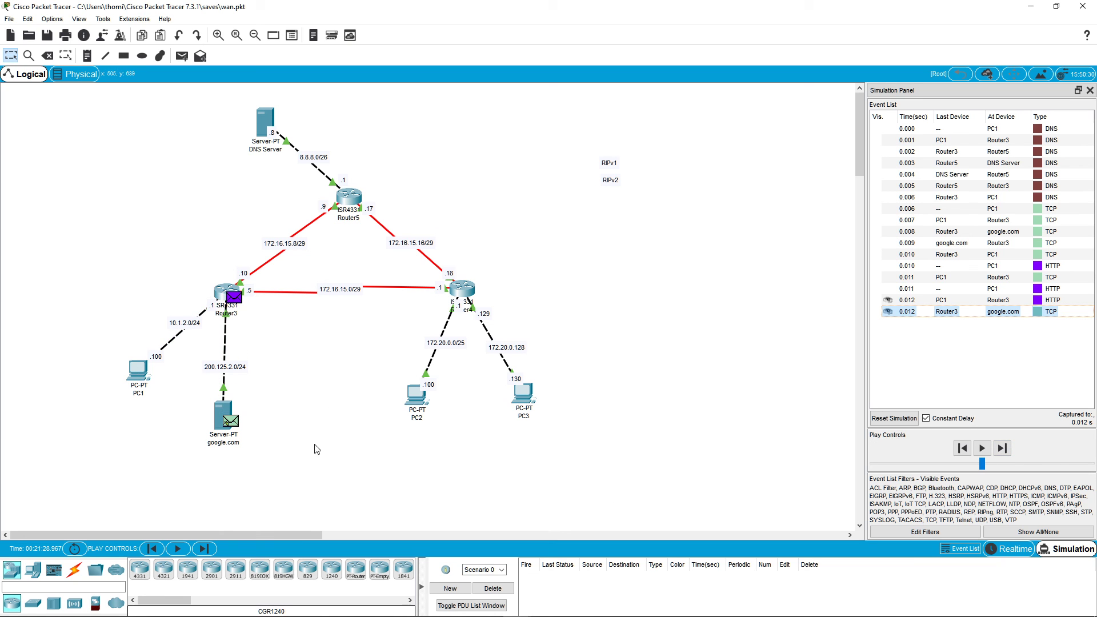
click(1002, 449)
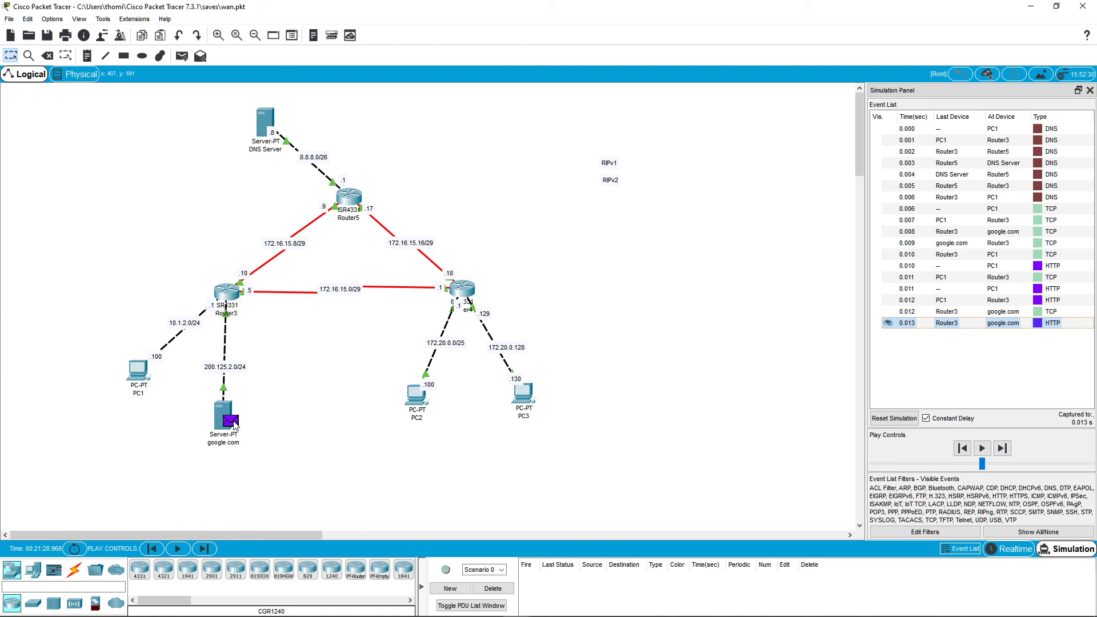
click(1002, 449)
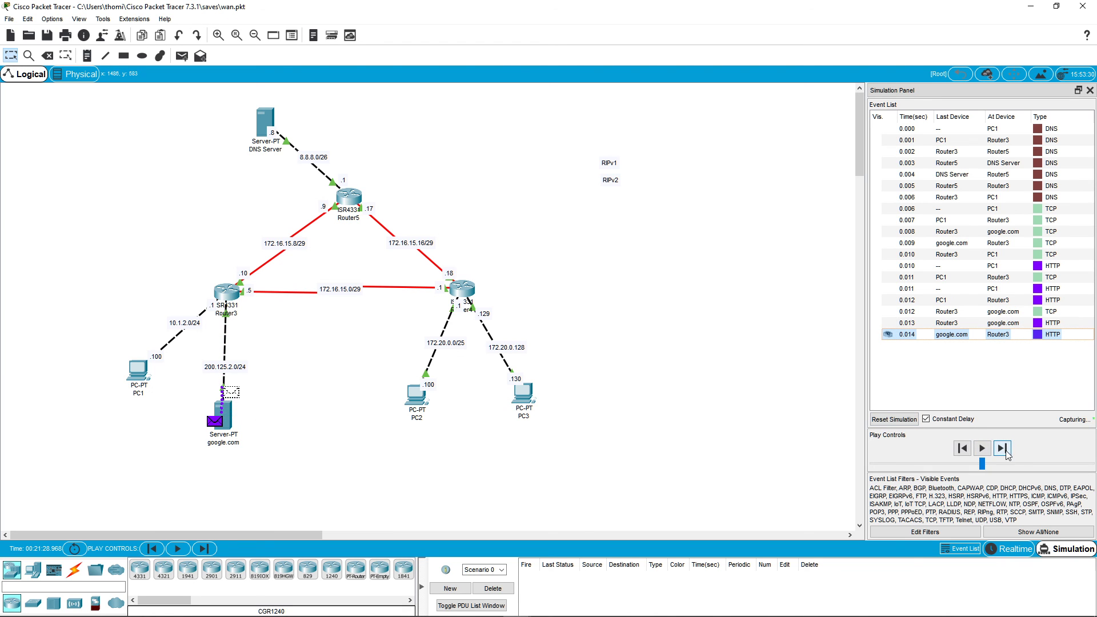
click(1003, 449)
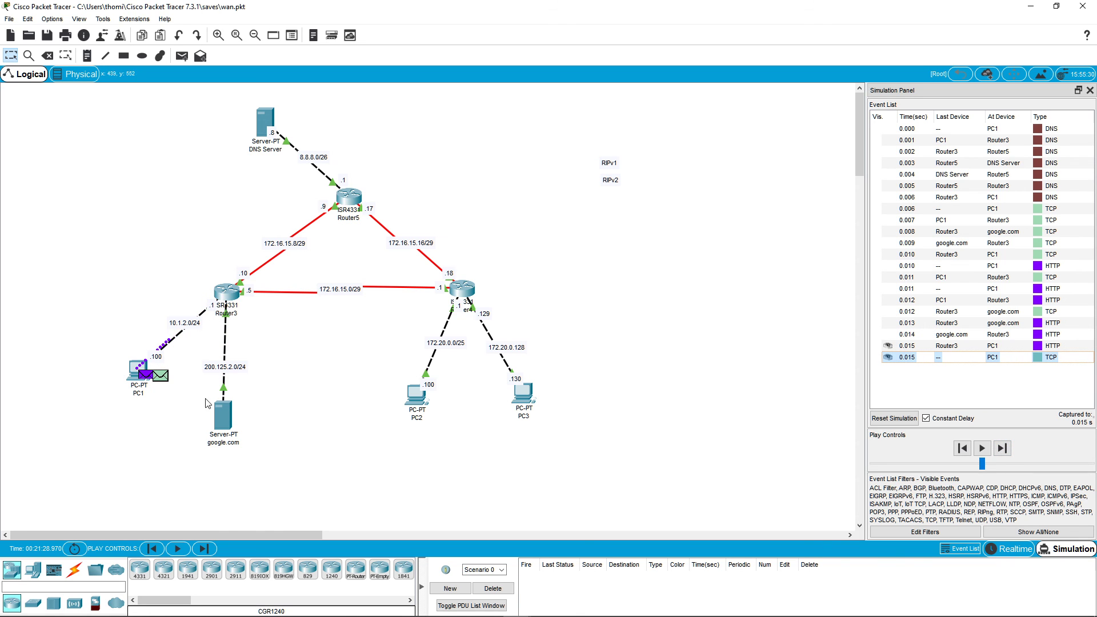
Advance the simulation through the remaining TCP exchange between PC1 and the google.com server until Router5 generates RIPv2 updates.
click(1003, 449)
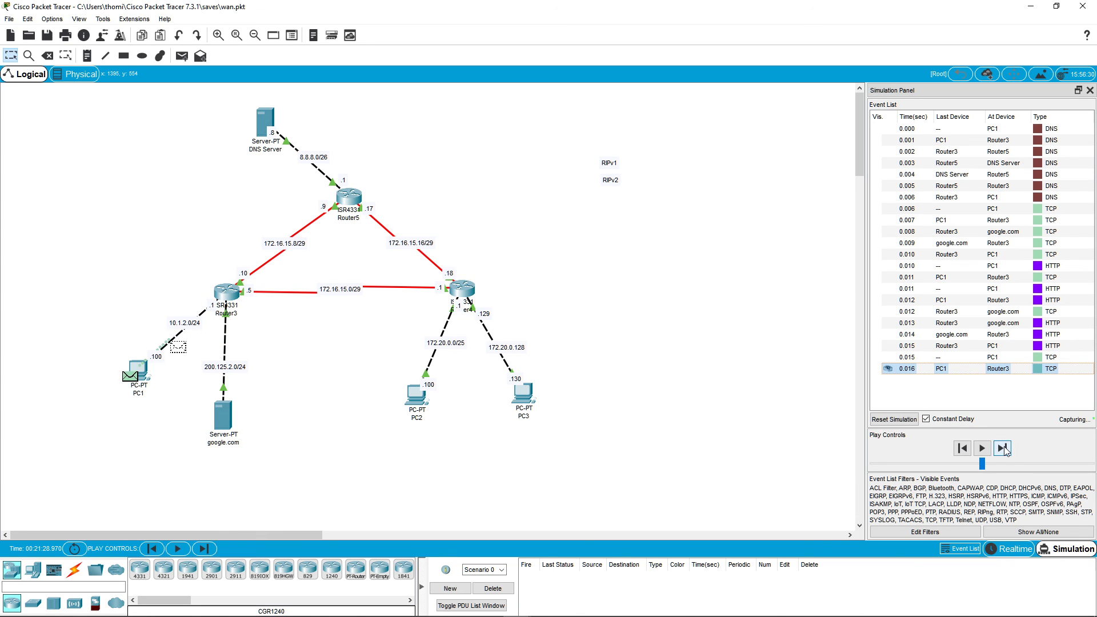
click(1003, 449)
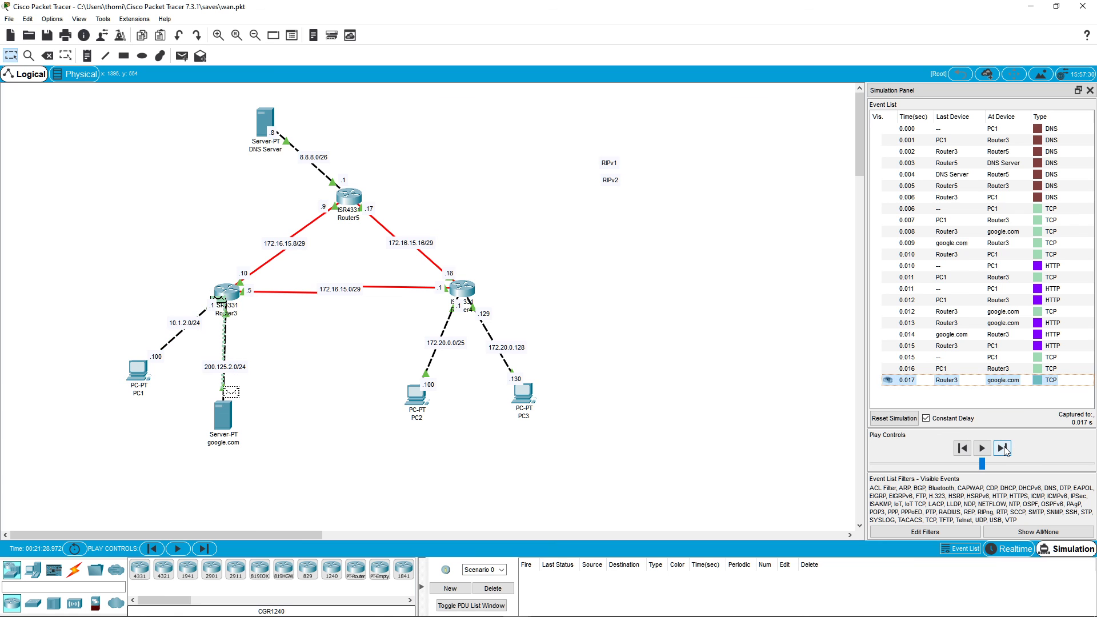
click(1004, 449)
click(1004, 449)
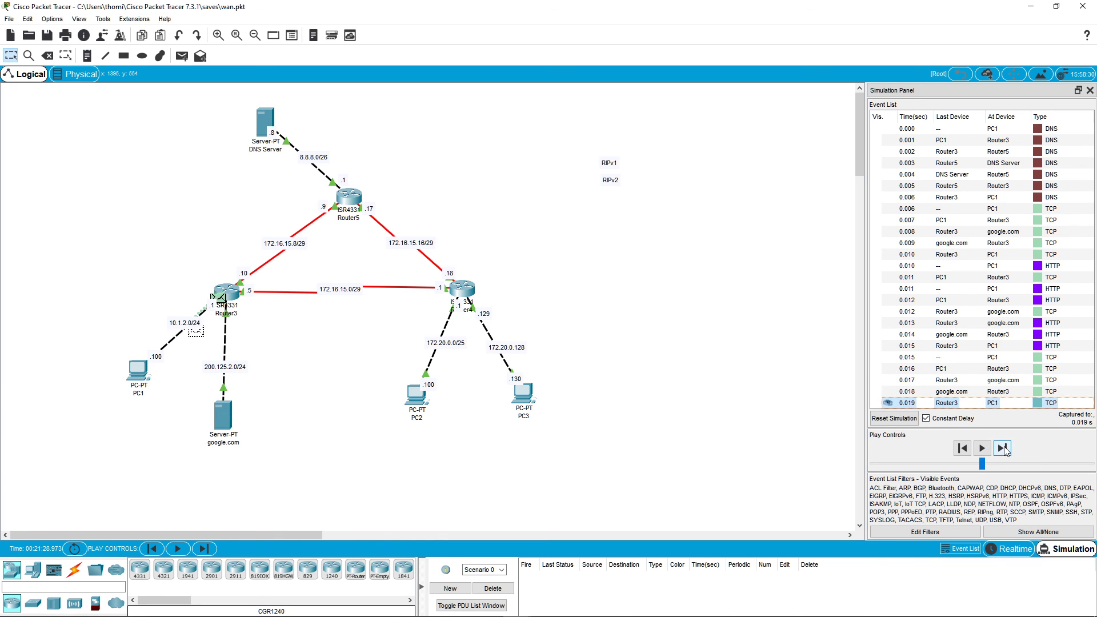
click(1004, 449)
click(1004, 449)
click(1004, 449)
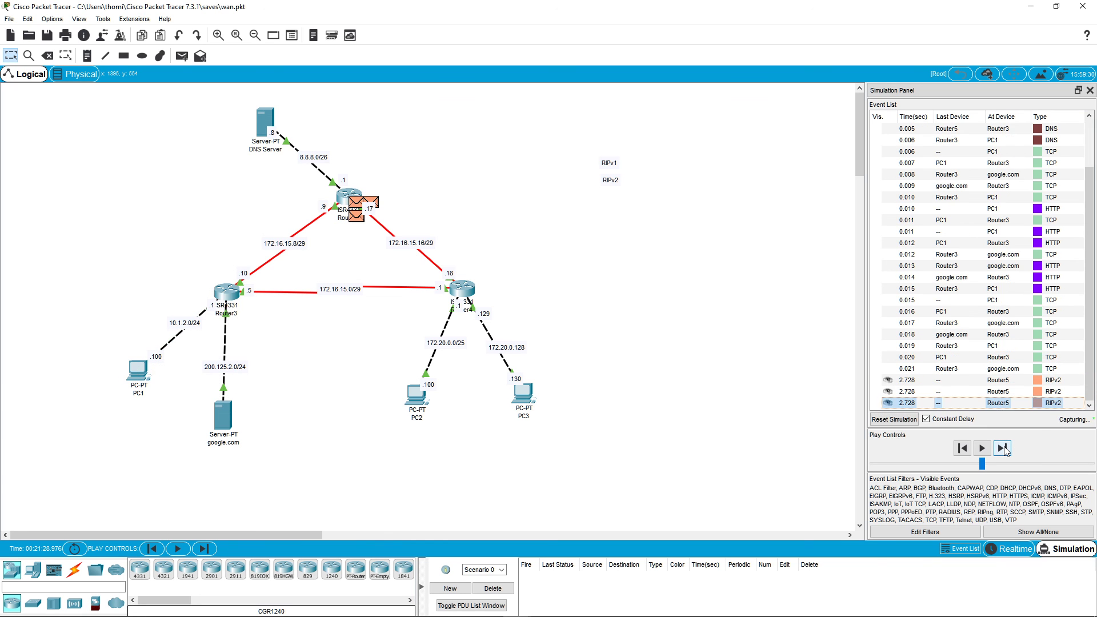
mouse_move(536, 610)
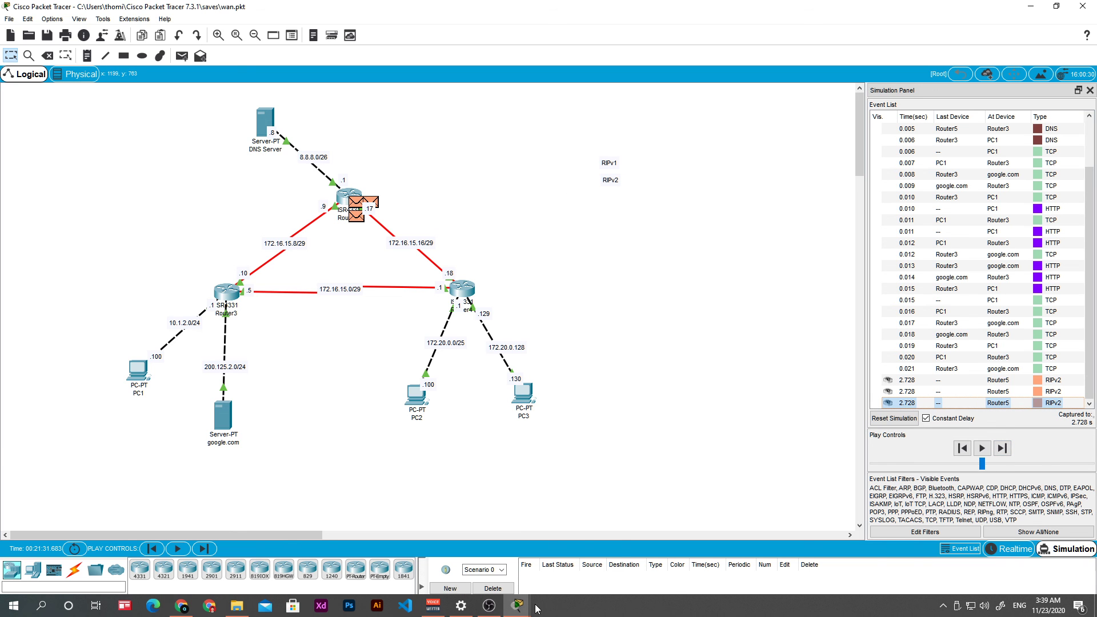
click(578, 509)
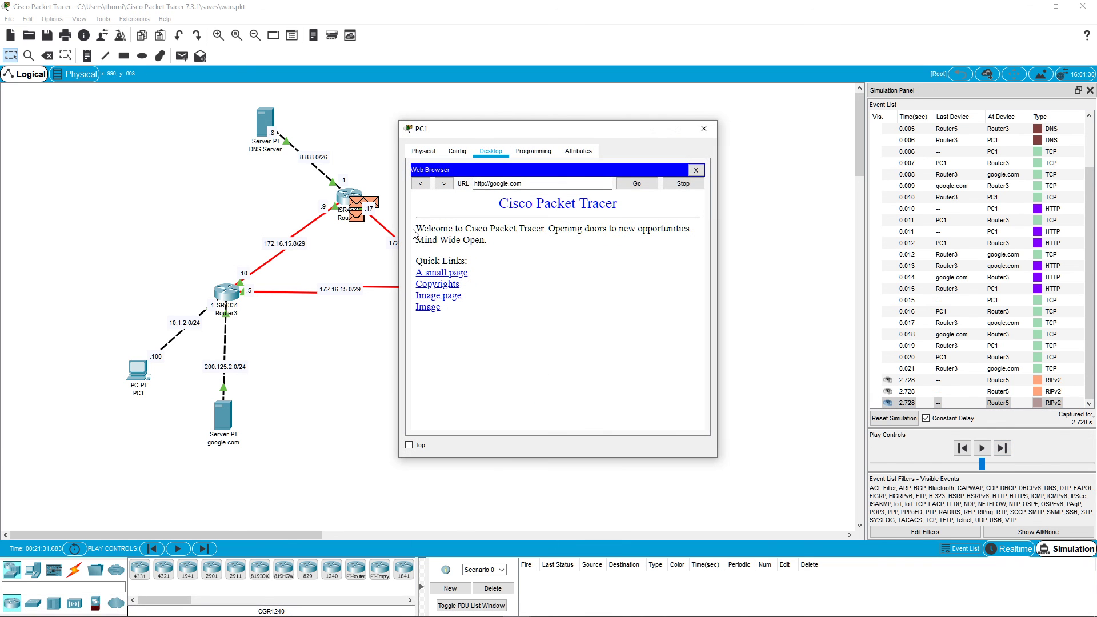
mouse_move(413, 233)
mouse_down()
mouse_move(529, 261)
mouse_move(557, 290)
mouse_move(558, 328)
mouse_move(451, 264)
mouse_move(411, 217)
mouse_up()
click(552, 327)
click(561, 257)
click(703, 129)
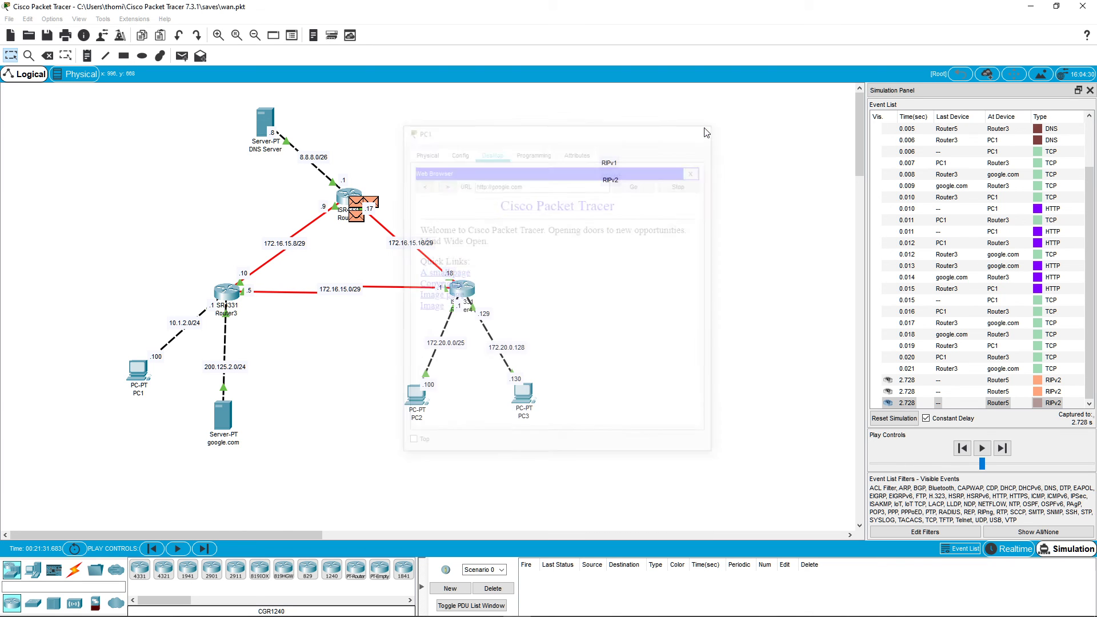
drag(651, 244, 573, 141)
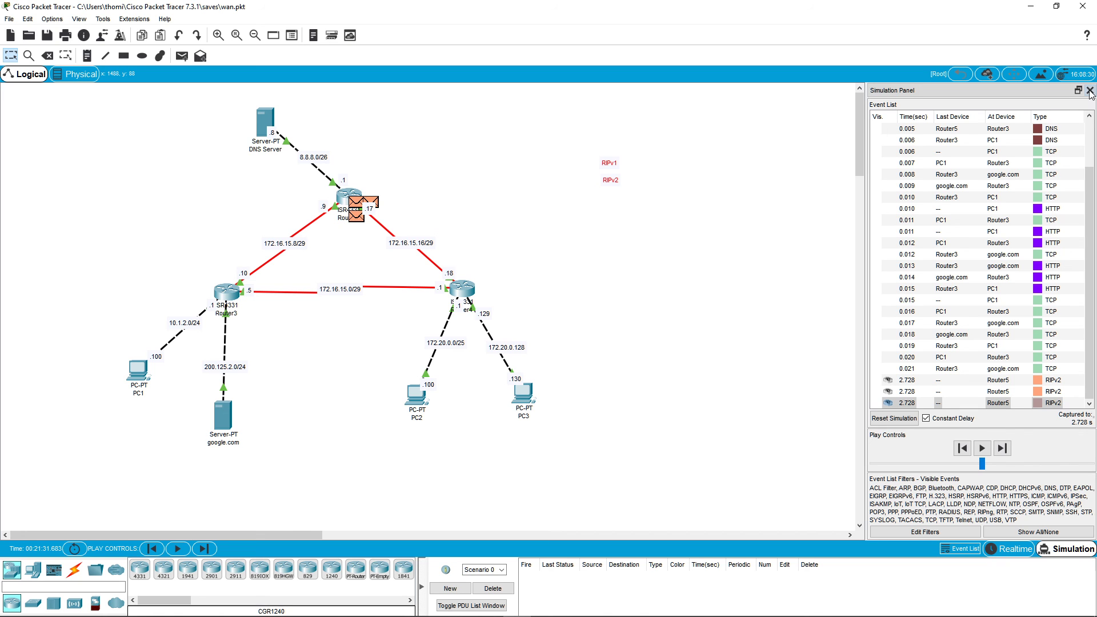
click(648, 192)
mouse_move(602, 153)
mouse_down()
mouse_move(571, 138)
mouse_move(639, 199)
mouse_move(657, 235)
mouse_up()
click(657, 239)
Move PC1 slightly down and away from Router3, and nudge Router3 slightly toward Router4 in the topology.
mouse_move(142, 378)
mouse_down()
mouse_move(143, 369)
mouse_move(129, 392)
mouse_up()
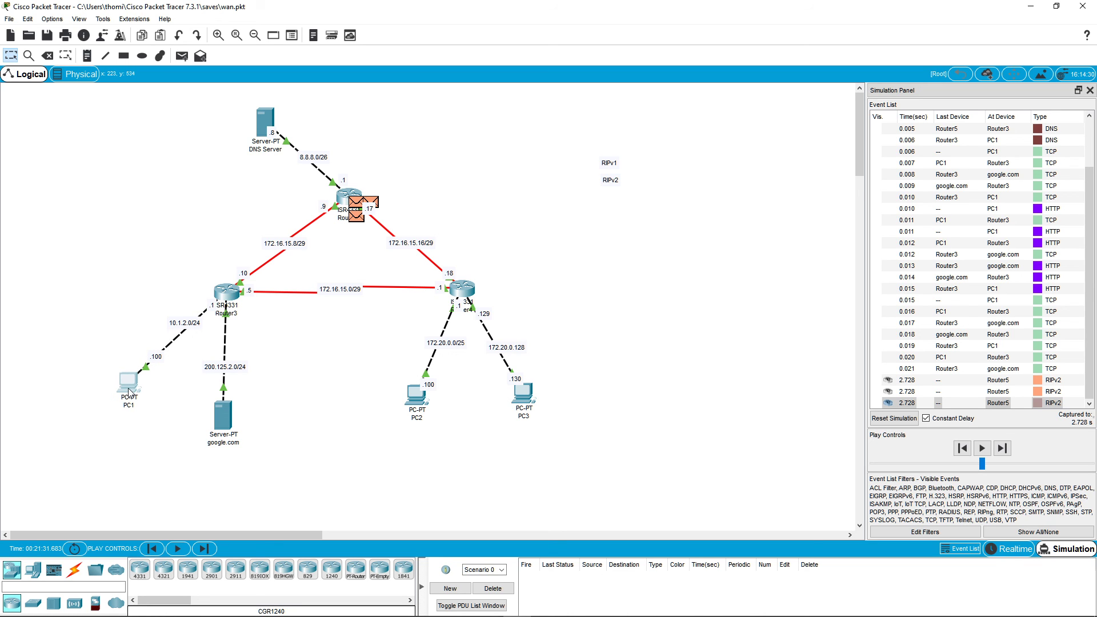
click(177, 454)
drag(233, 290, 236, 288)
click(325, 398)
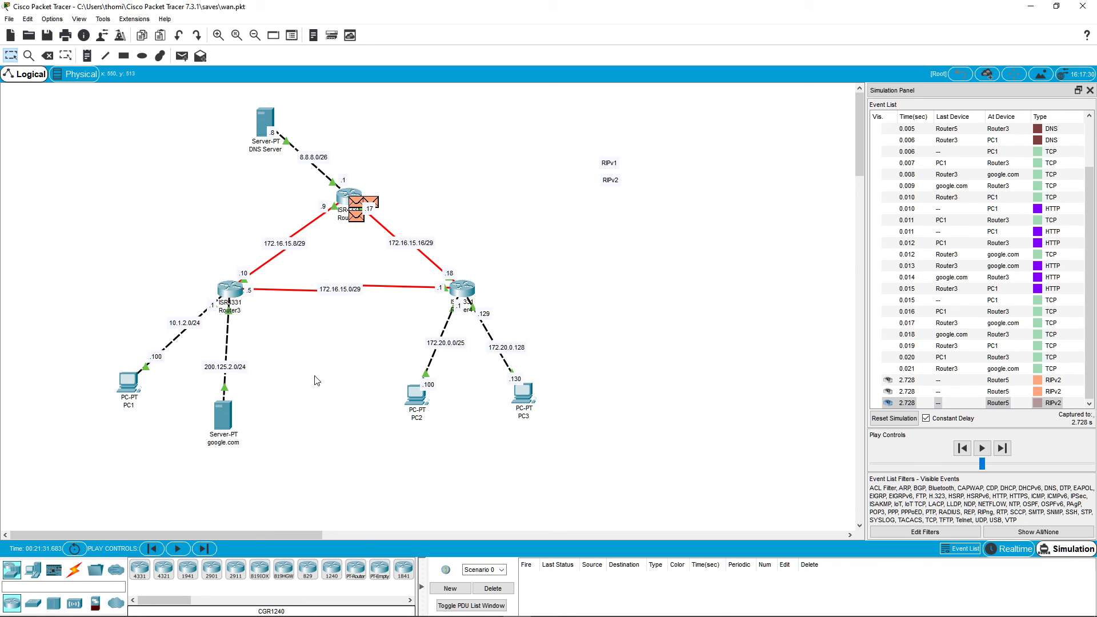